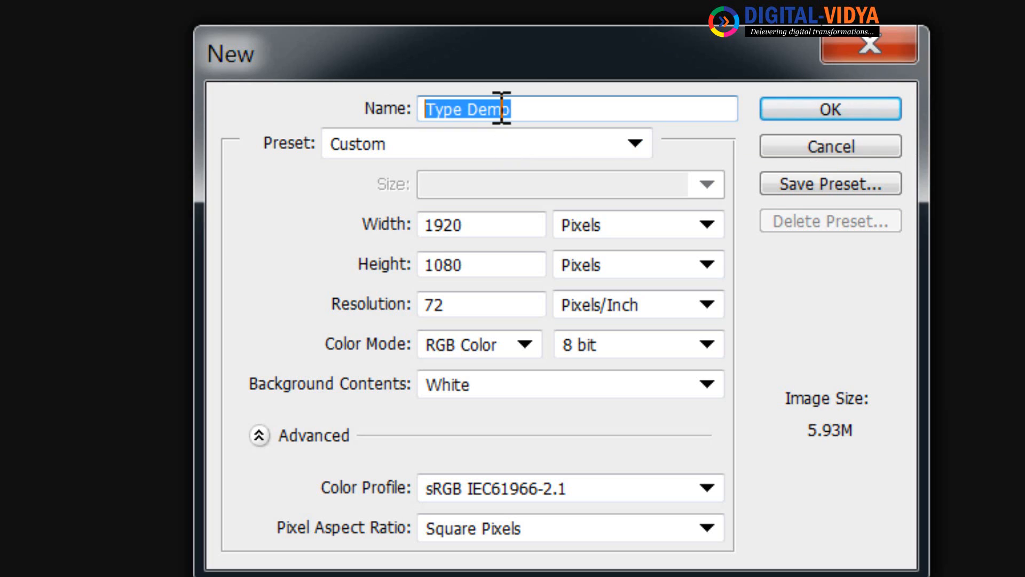
Step: Create the white 1920 × 1080 pixel RGB document named Type Demo at 72 pixels/inch
click(852, 109)
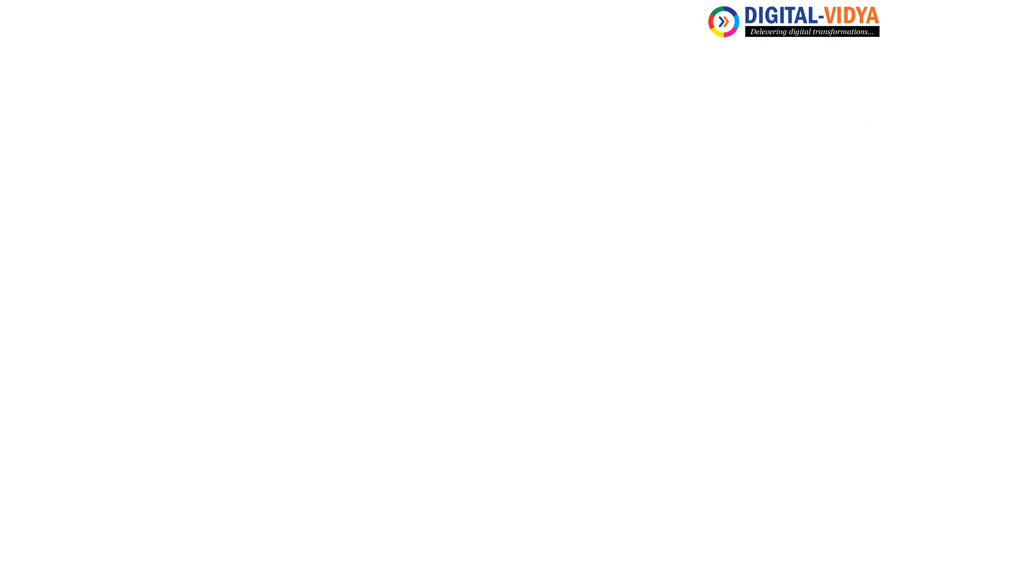
Step: Float and lengthen the Layers panel beside the canvas, and detach and close the Color and Adjustments panel group
drag(857, 7, 336, 1)
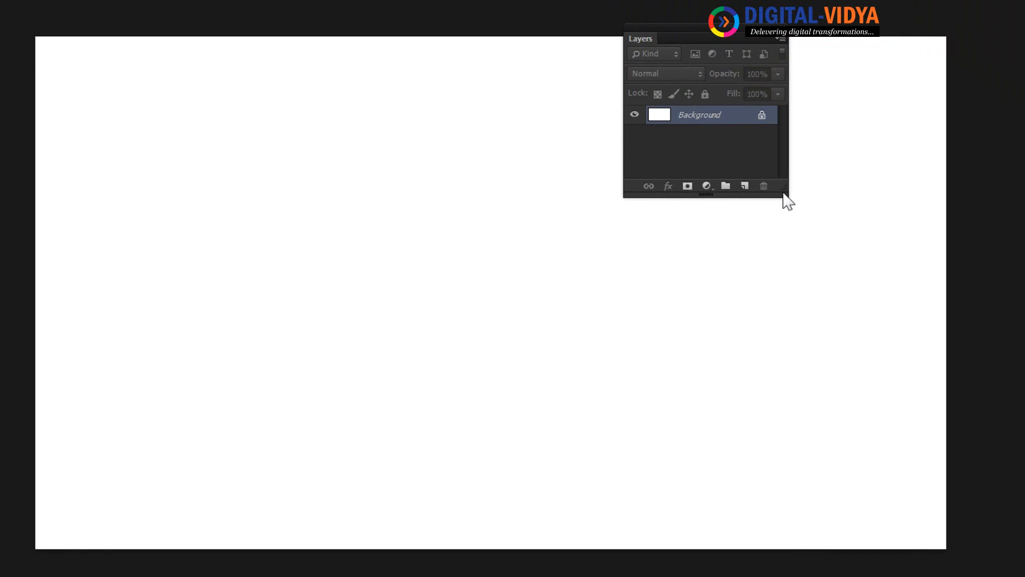
drag(784, 194, 784, 303)
drag(676, 29, 716, 99)
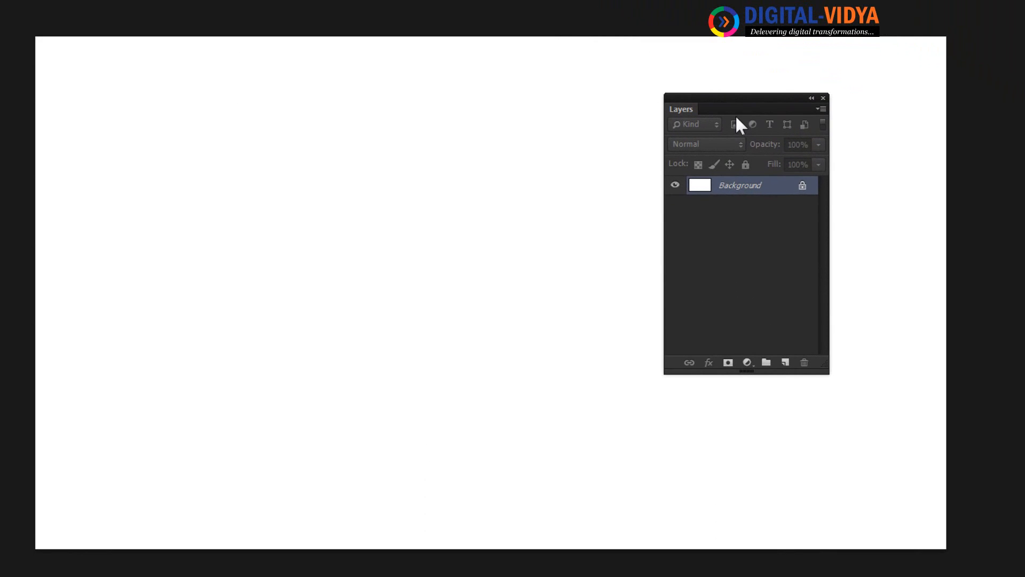
drag(1024, 3, 438, 2)
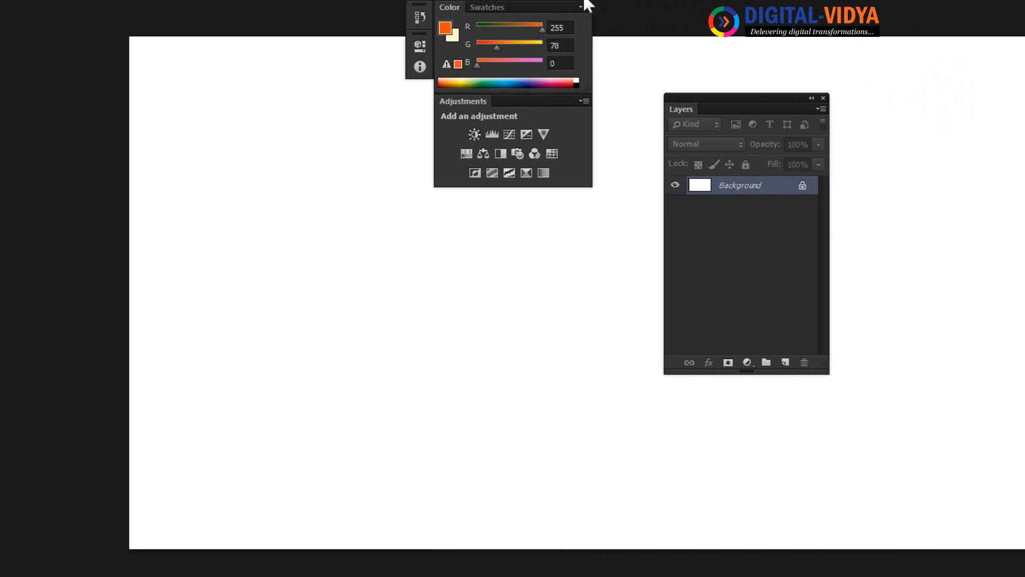
click(584, 1)
drag(735, 99, 1024, 42)
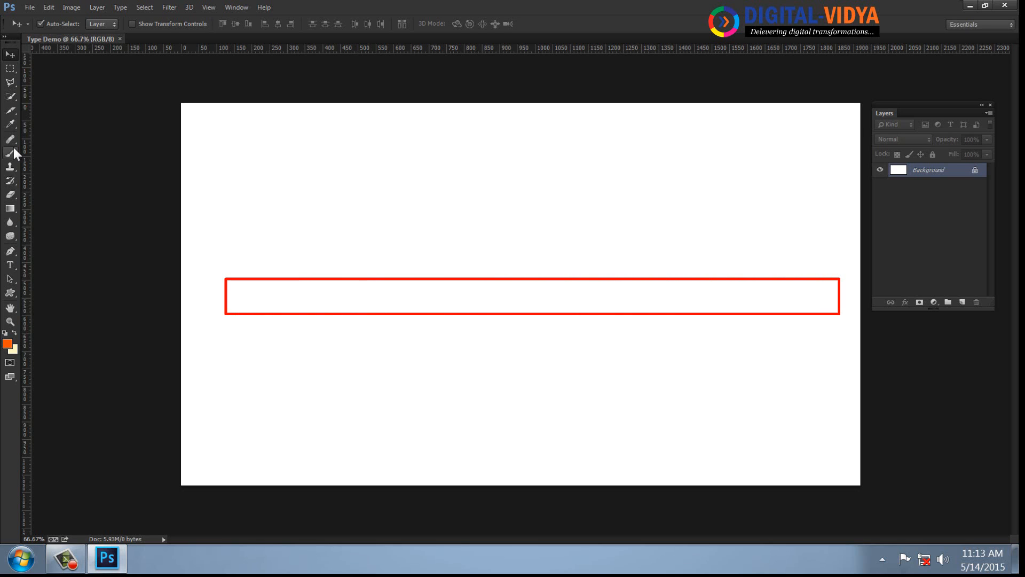
Step: Activate the Horizontal Type Tool and browse the available font families
click(13, 267)
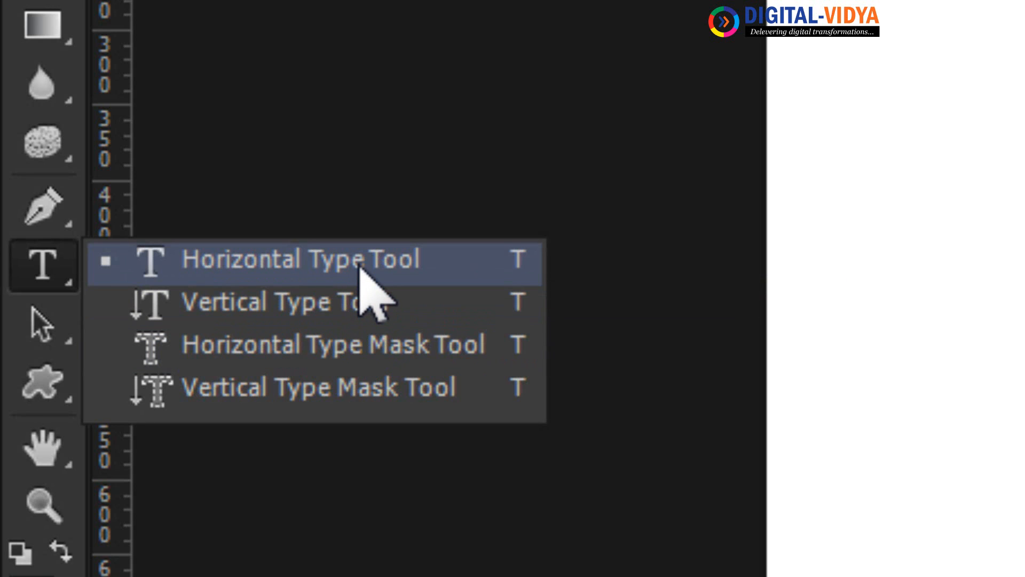
click(360, 265)
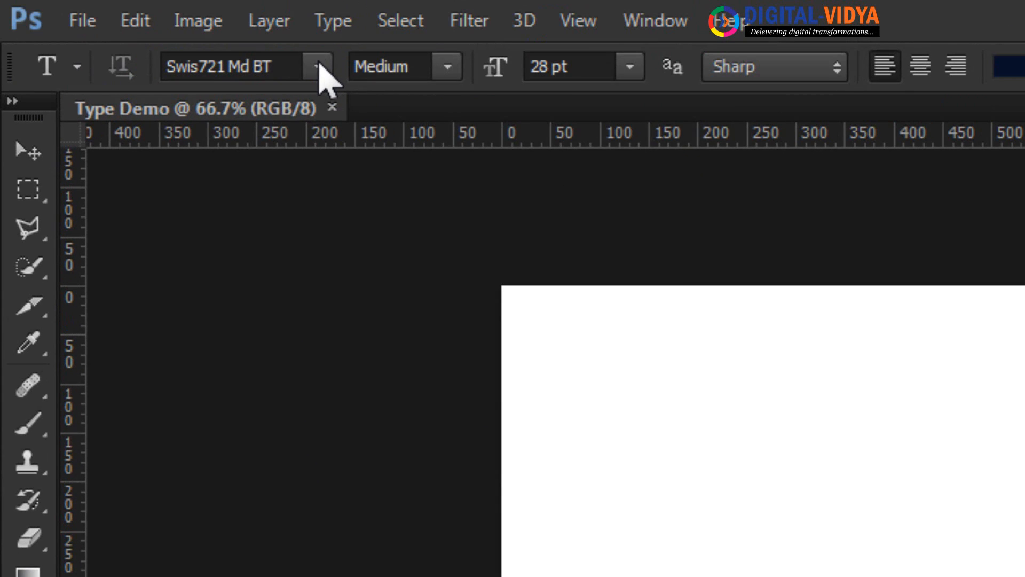
click(319, 66)
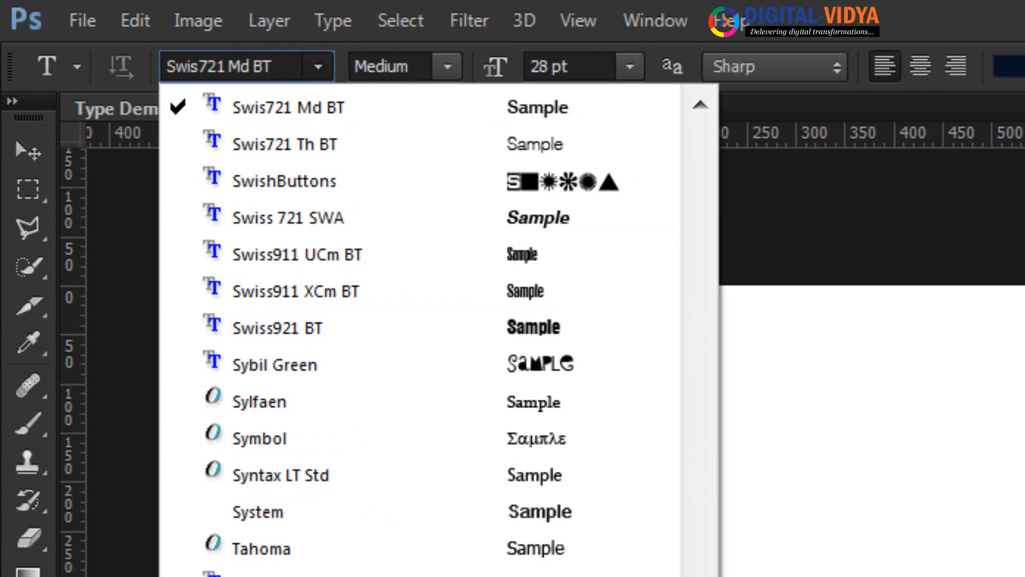
scroll(419, 330, down, 15)
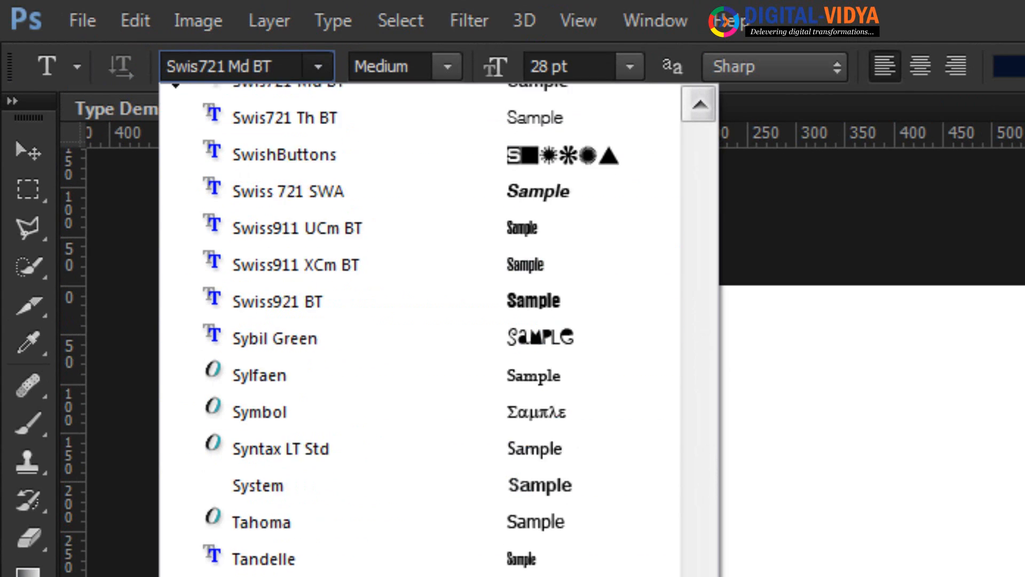
drag(715, 576, 707, 251)
click(915, 21)
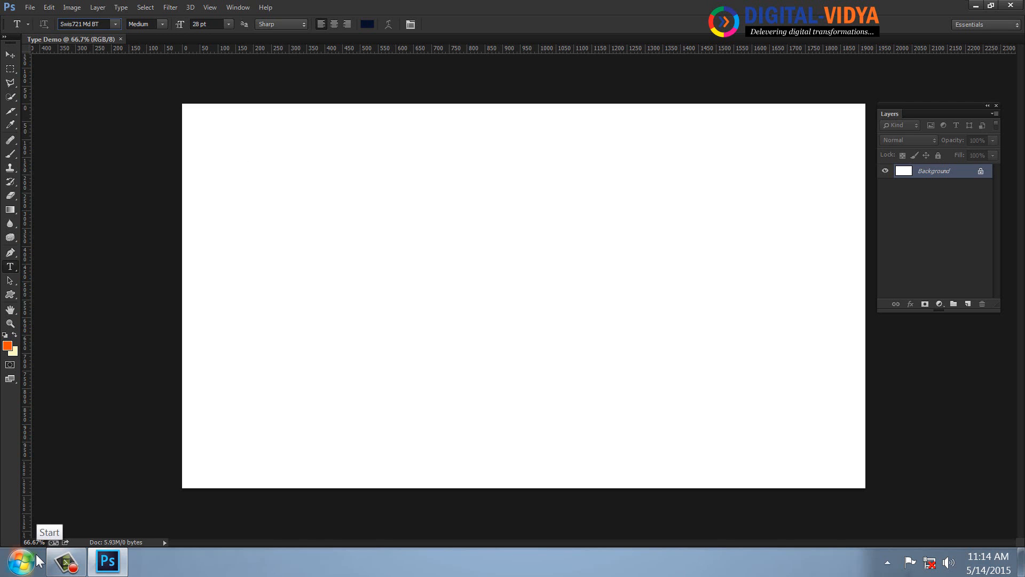
Step: Open the Windows Fonts folder with the Run command fonts, browse the installed fonts, and close the folder
key(super+r)
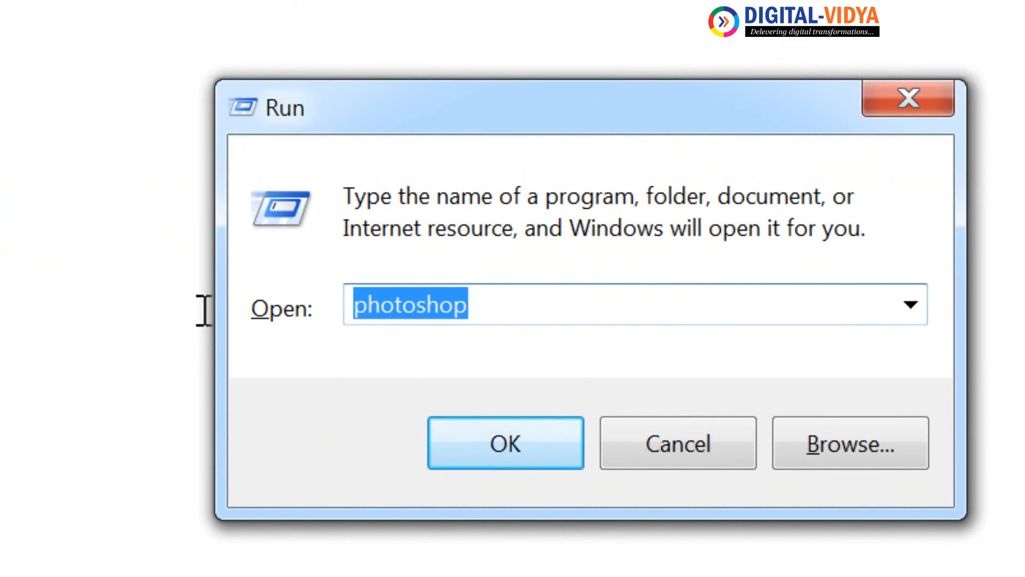
text(fonts)
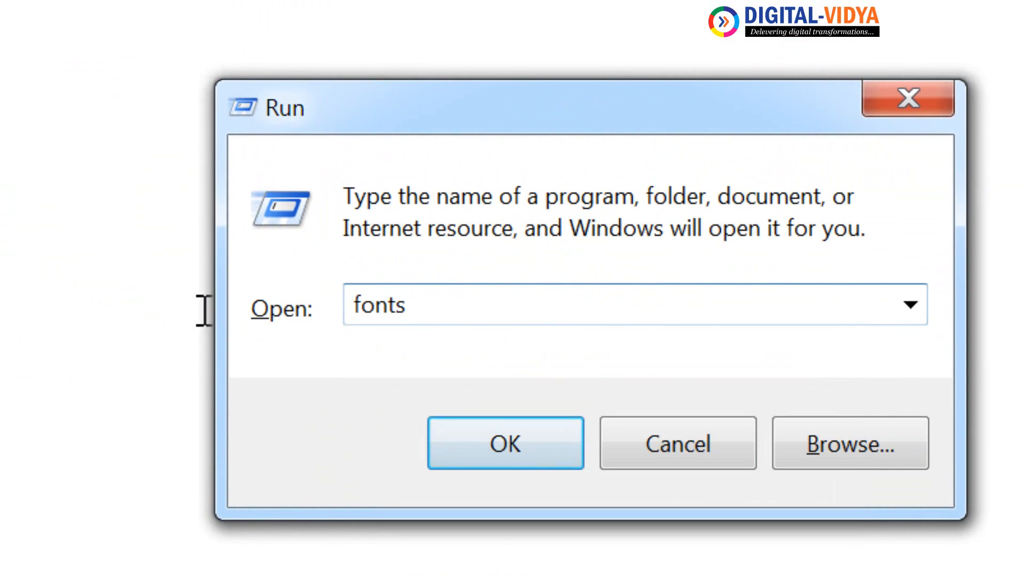
key(Return)
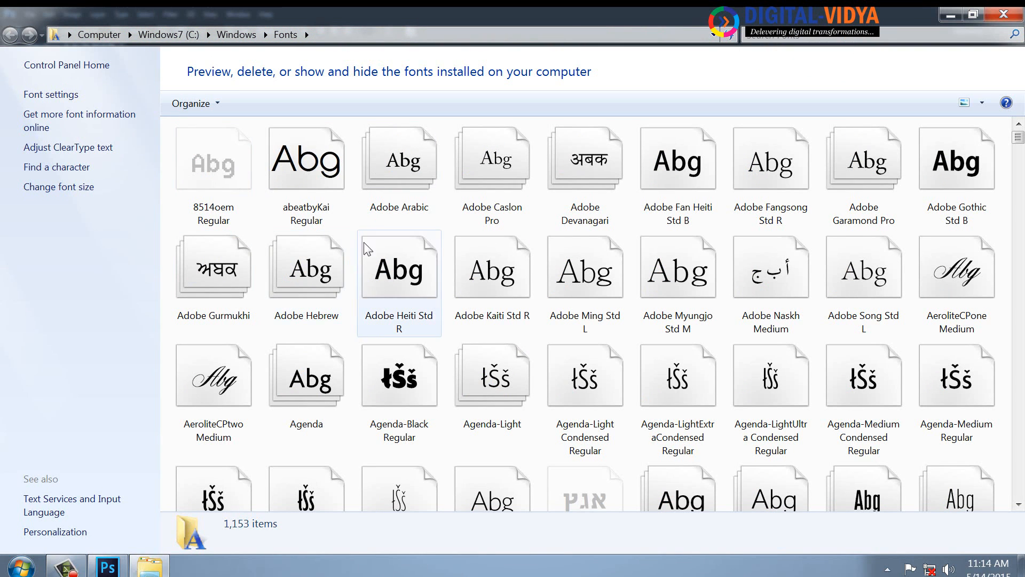
scroll(575, 423, down, 15)
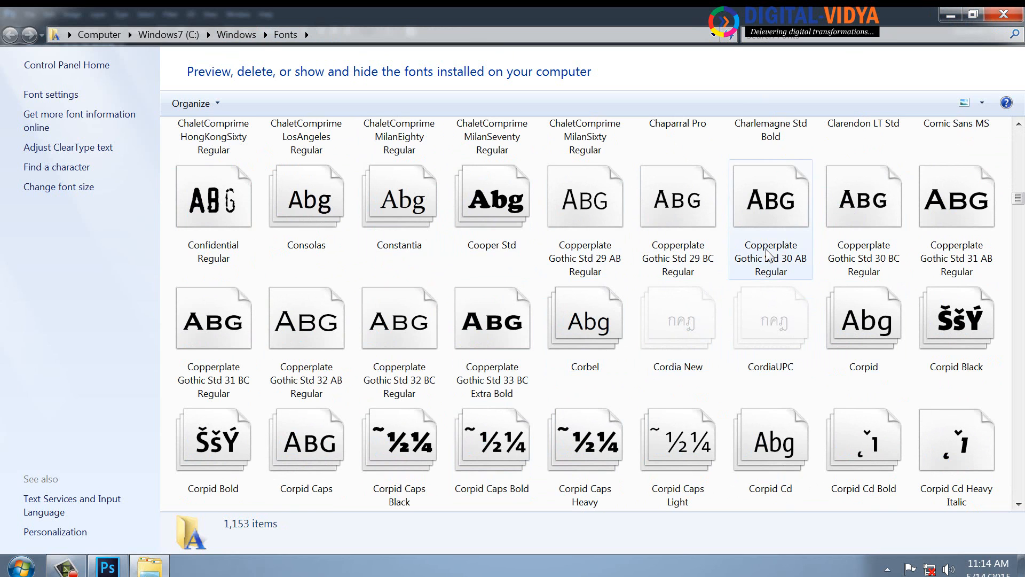
click(1006, 18)
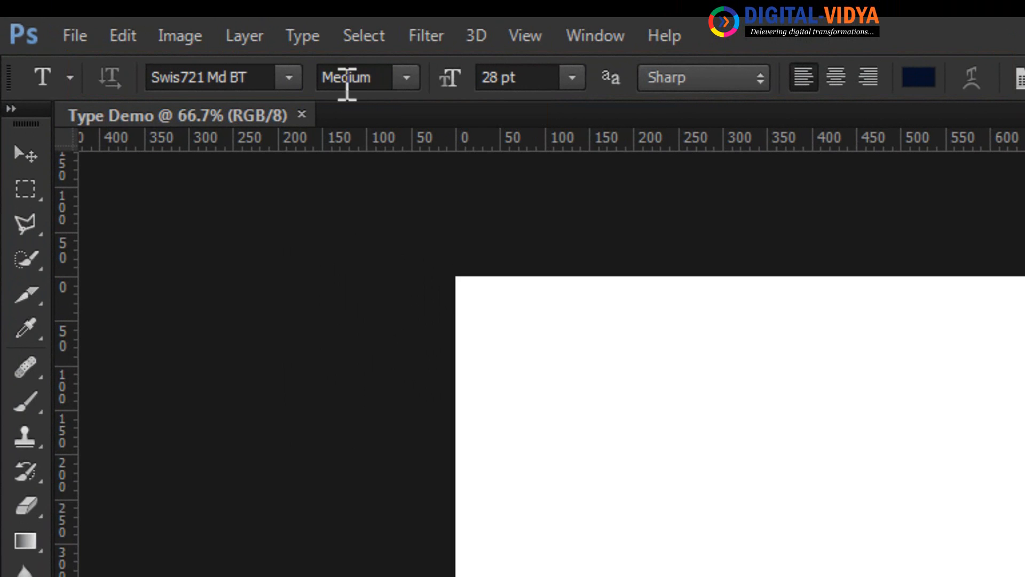
Step: Check which font styles are available for Swis721 Md BT
click(415, 79)
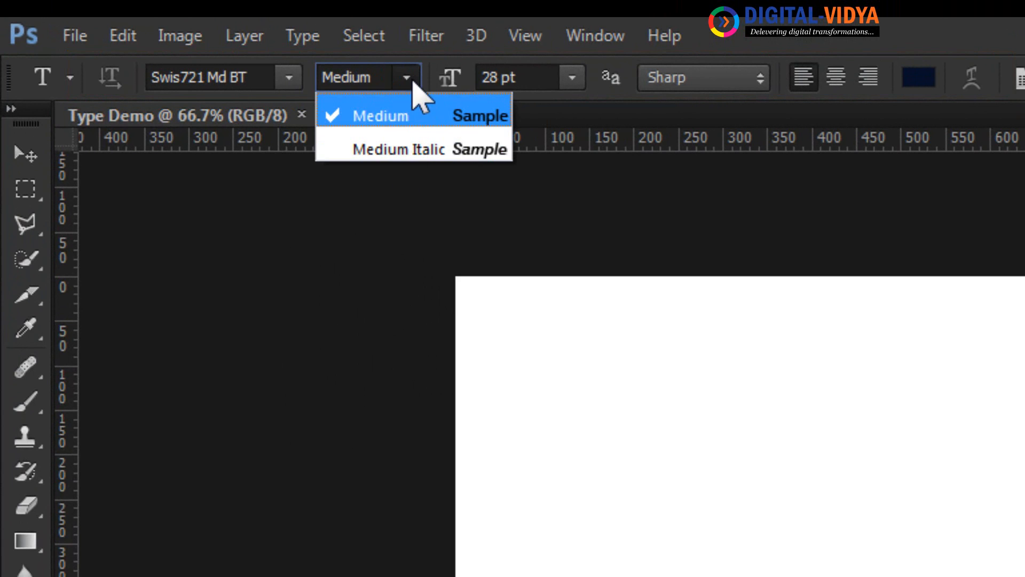
click(418, 88)
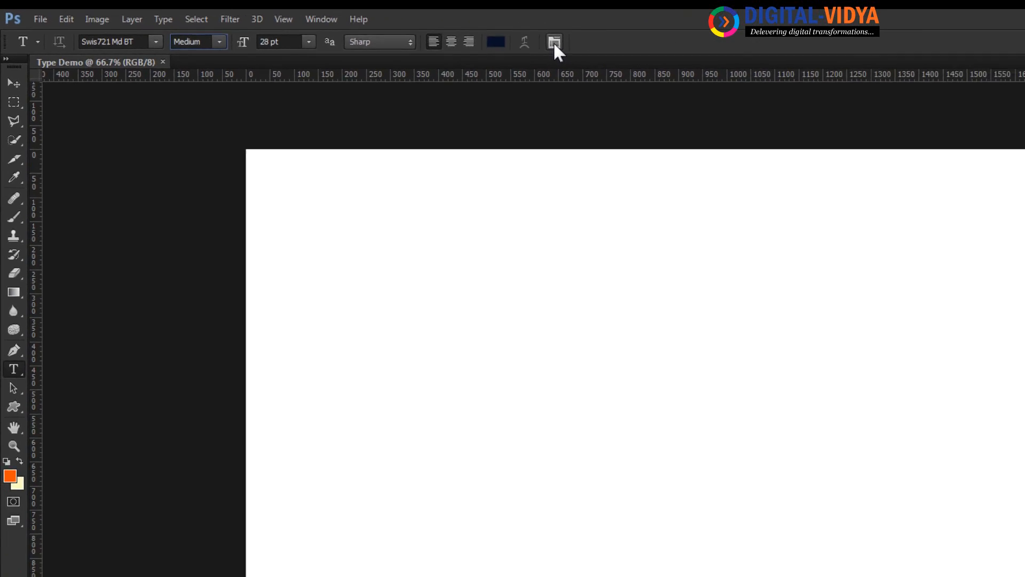
Step: Show the Character and Paragraph panels and detach them from the Color dock as a separate floating group
click(555, 43)
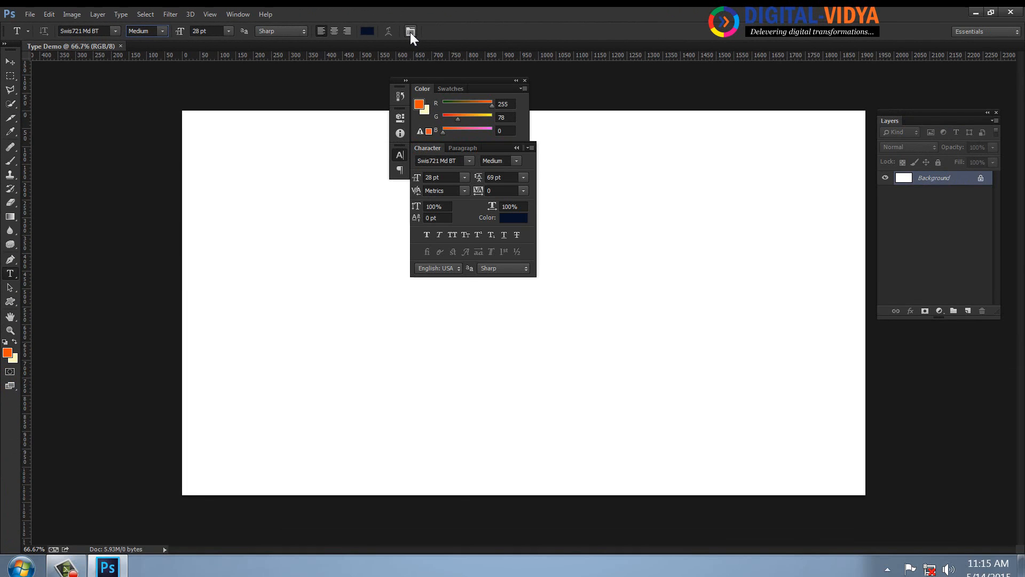
click(410, 32)
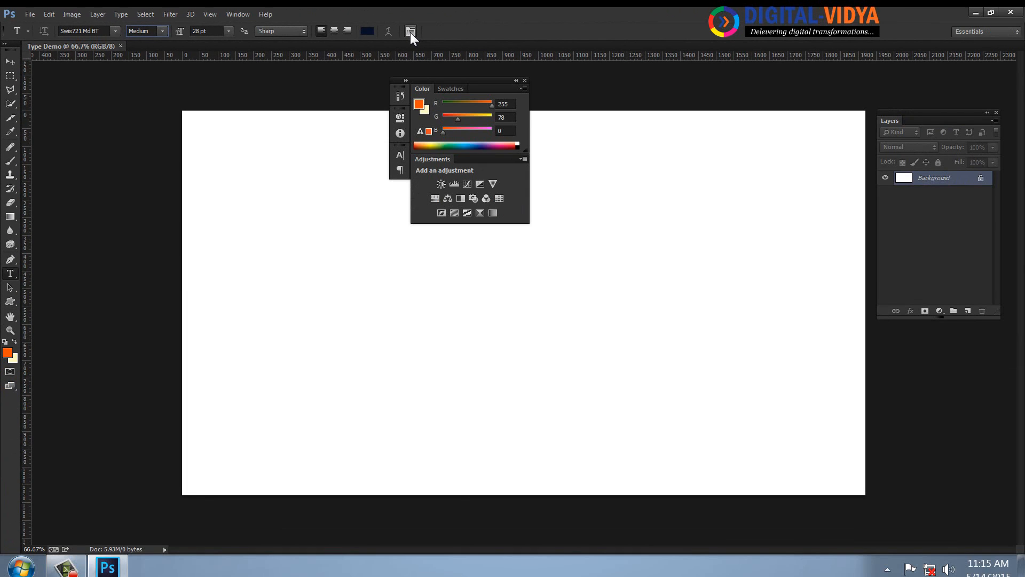
click(410, 32)
click(410, 32)
click(410, 32)
click(411, 32)
click(410, 32)
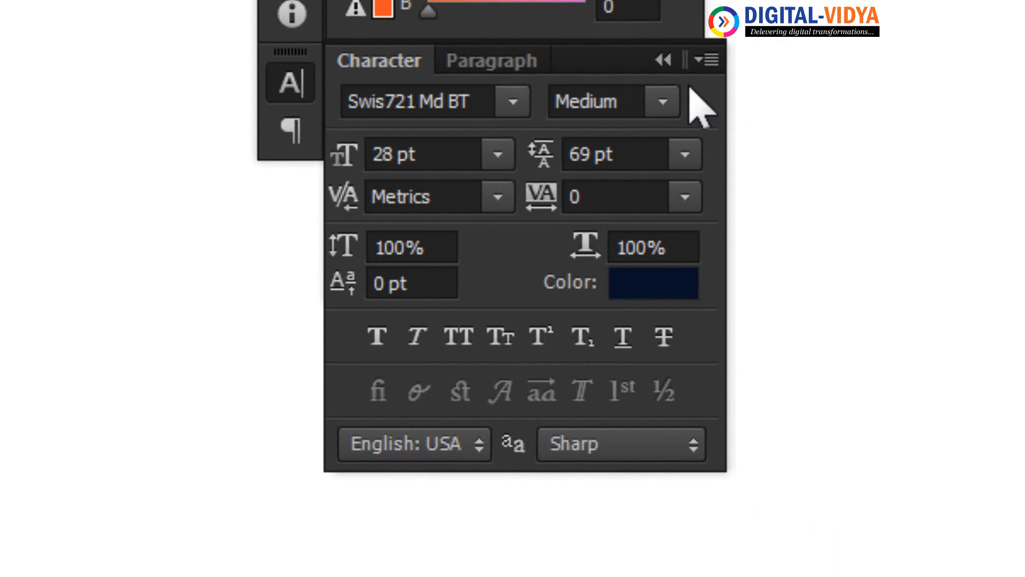
drag(599, 62, 1024, 71)
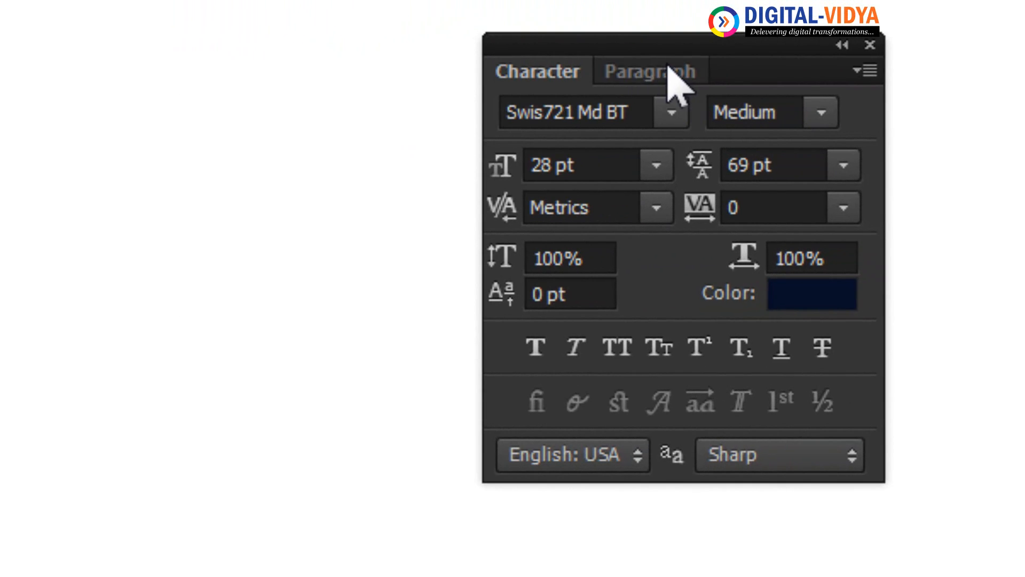
Step: Look over the Paragraph and Character settings in the floating group and hide the group
click(669, 69)
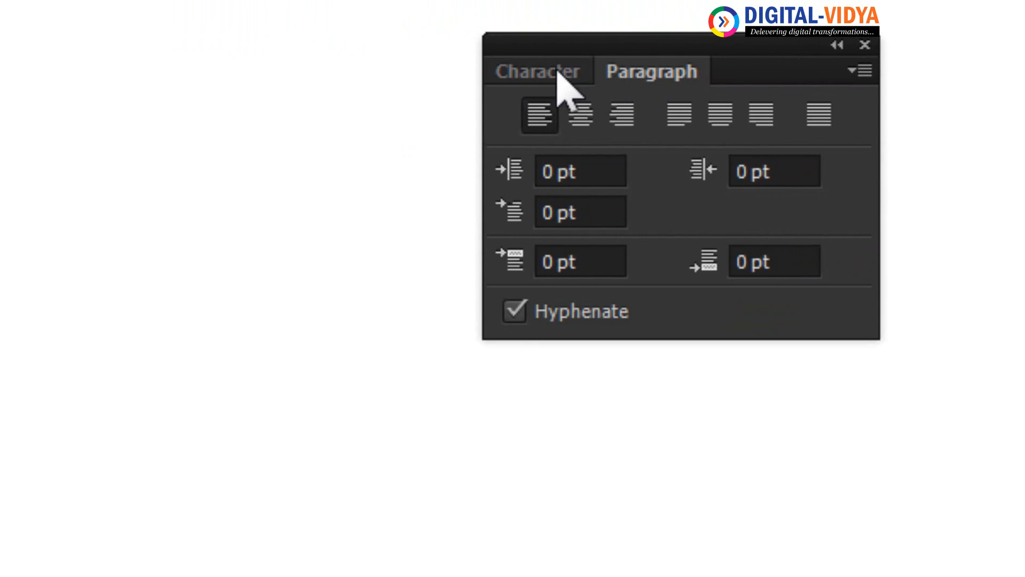
click(539, 72)
click(664, 73)
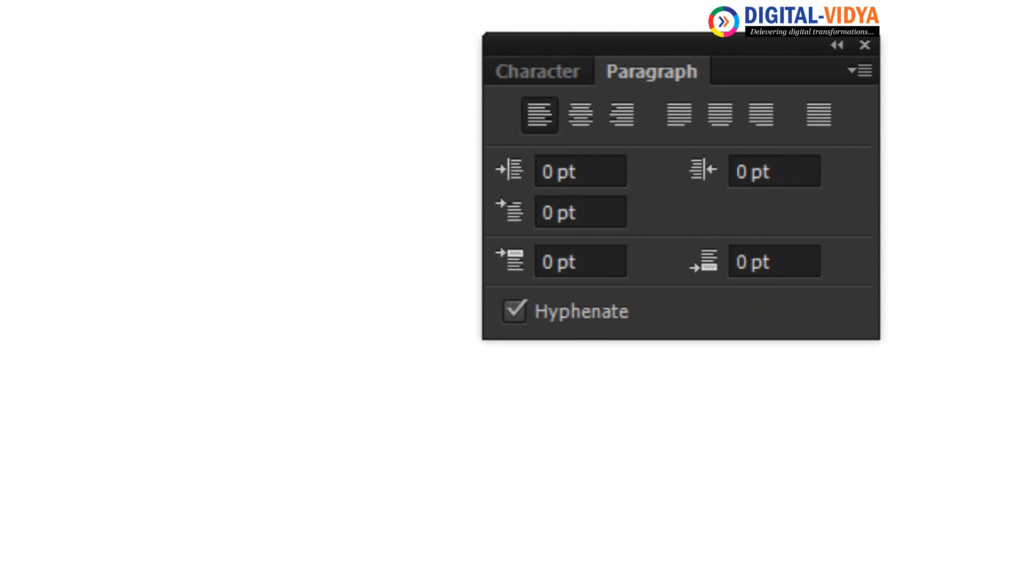
click(414, 27)
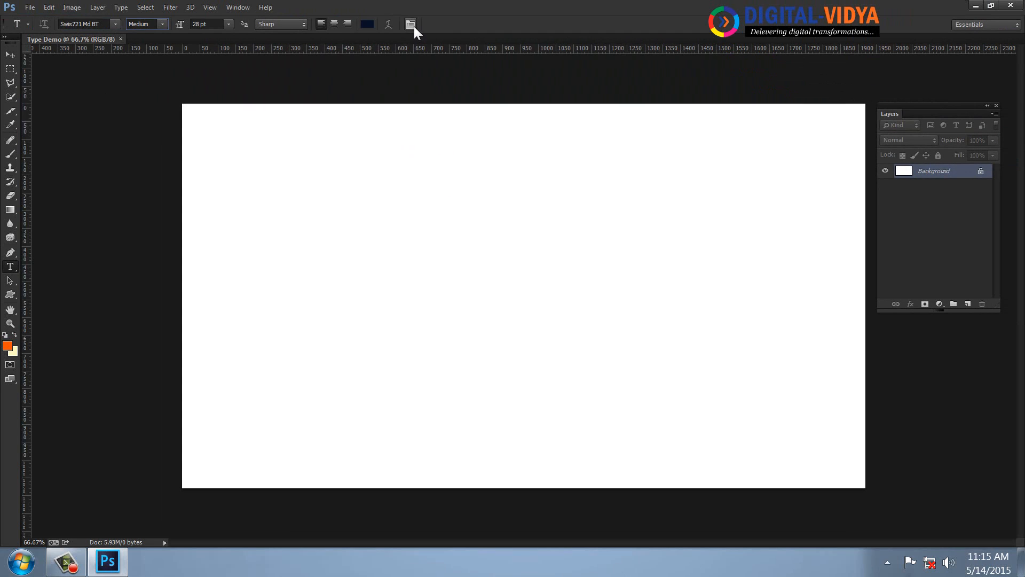
click(412, 25)
click(412, 25)
Step: Find the Character entry in the list of available panels, and toggle the floating Character panel until it is hidden
click(239, 8)
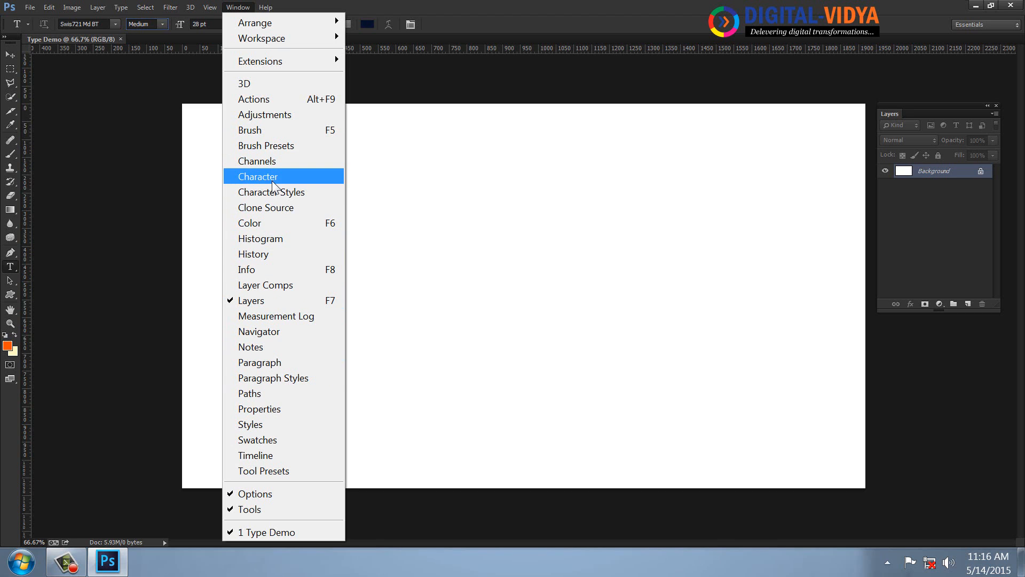
click(439, 31)
click(412, 26)
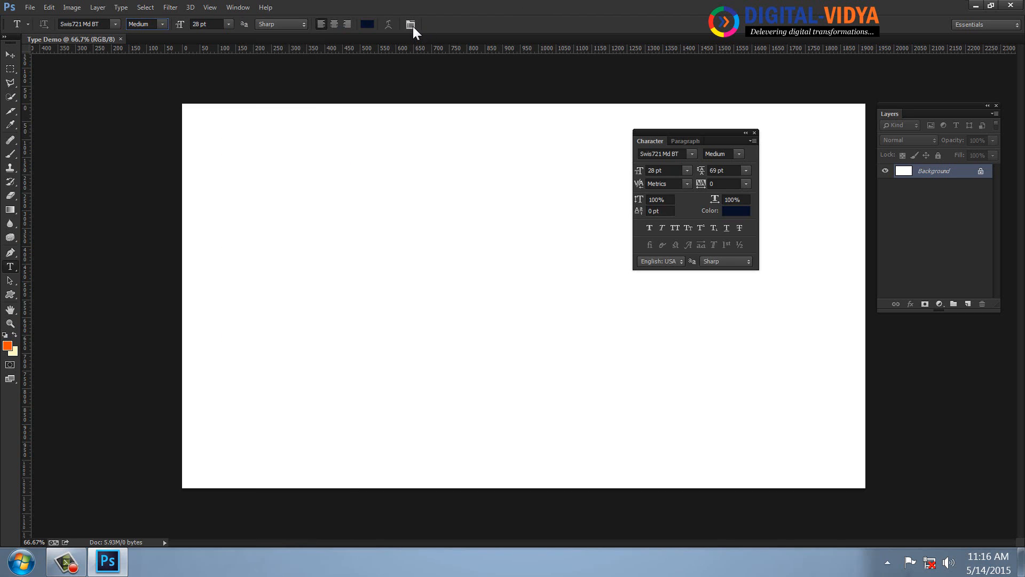
click(412, 27)
click(412, 28)
click(412, 29)
click(412, 24)
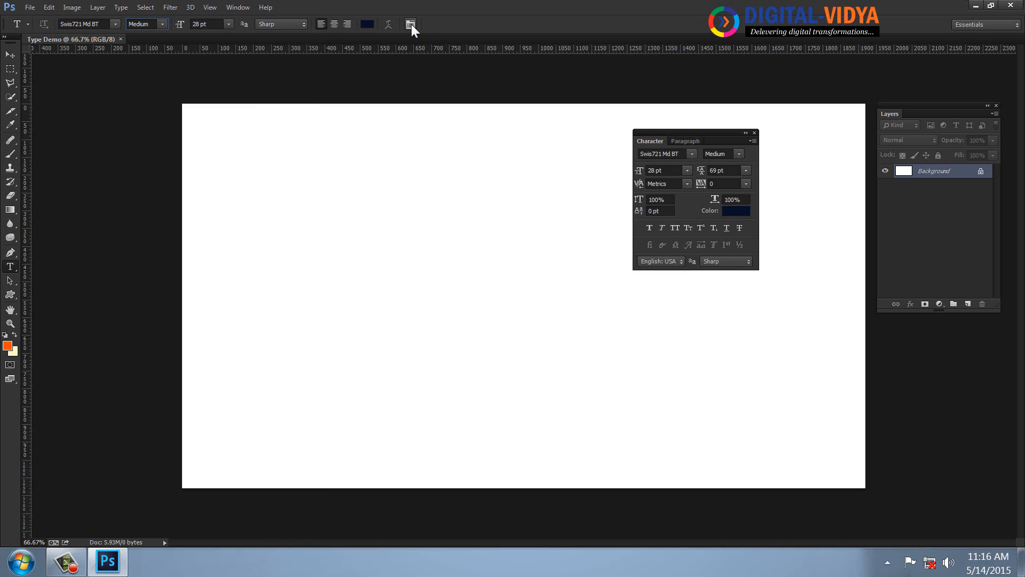
click(411, 25)
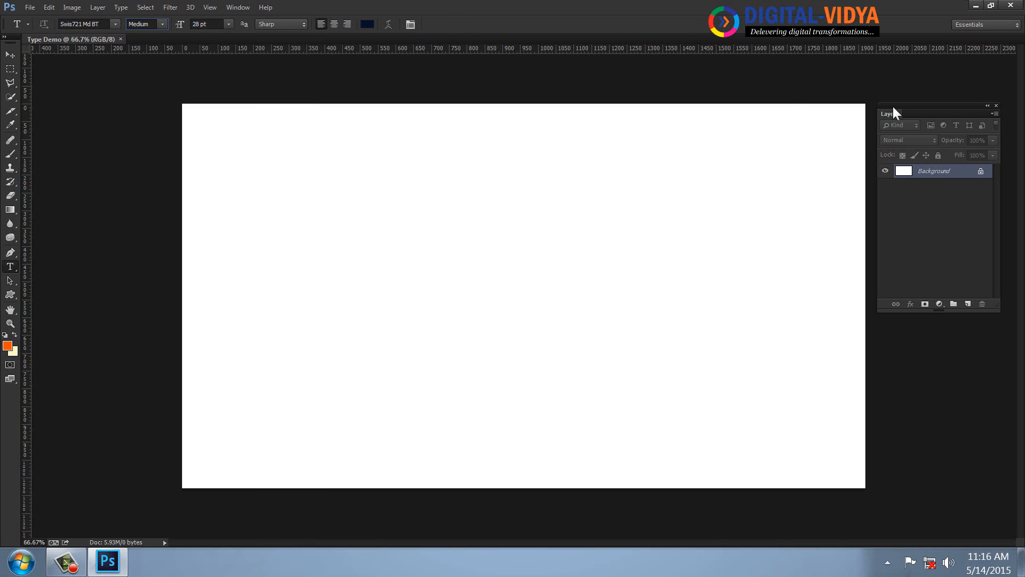
Step: Move the Layers panel over the canvas and add a new empty layer above the Background
drag(893, 110, 649, 145)
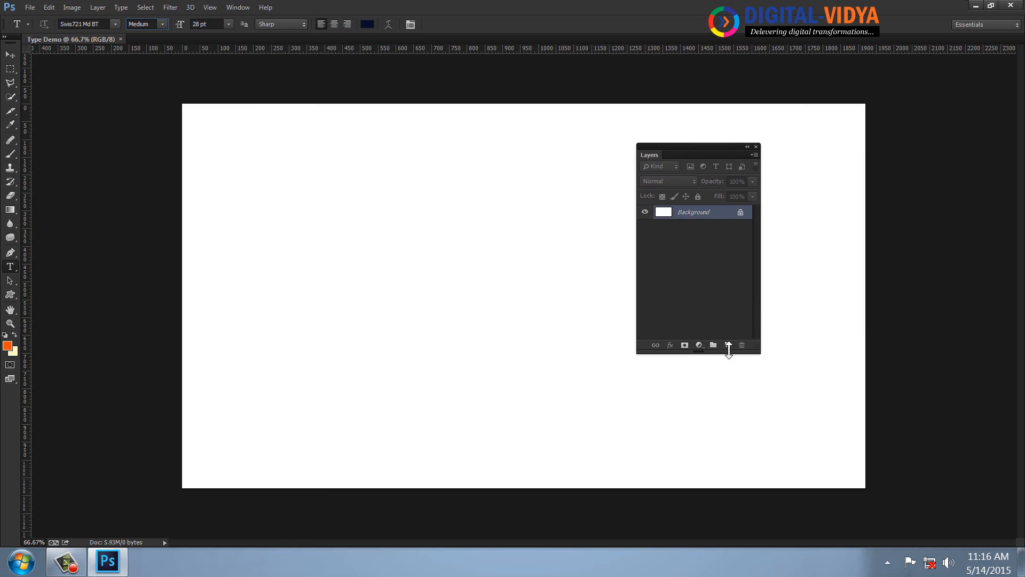
click(728, 347)
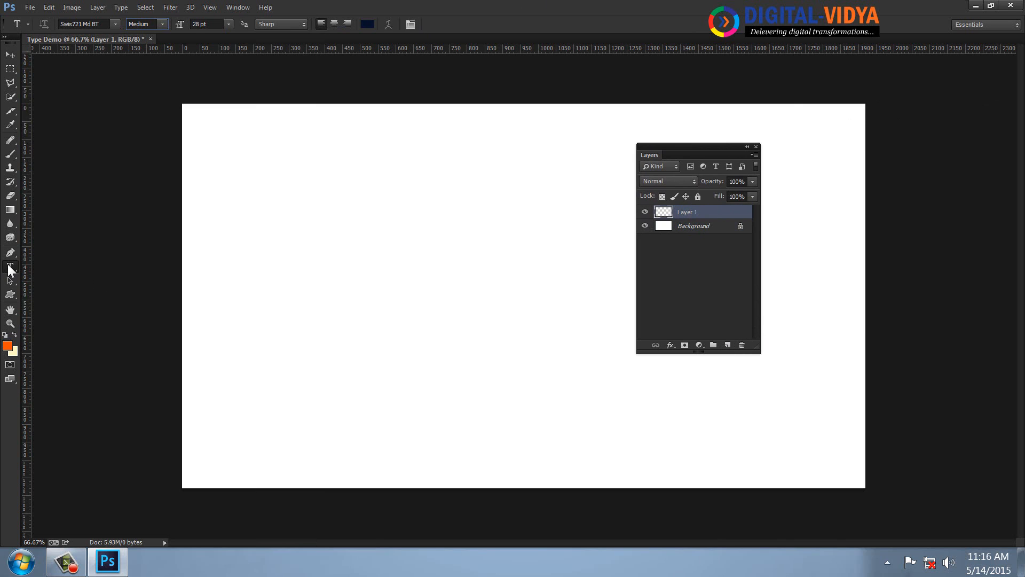
Step: Add the horizontal text "Hello Welcome to Digital vidya!" near the upper-left middle of the canvas and commit it
click(308, 255)
text(He)
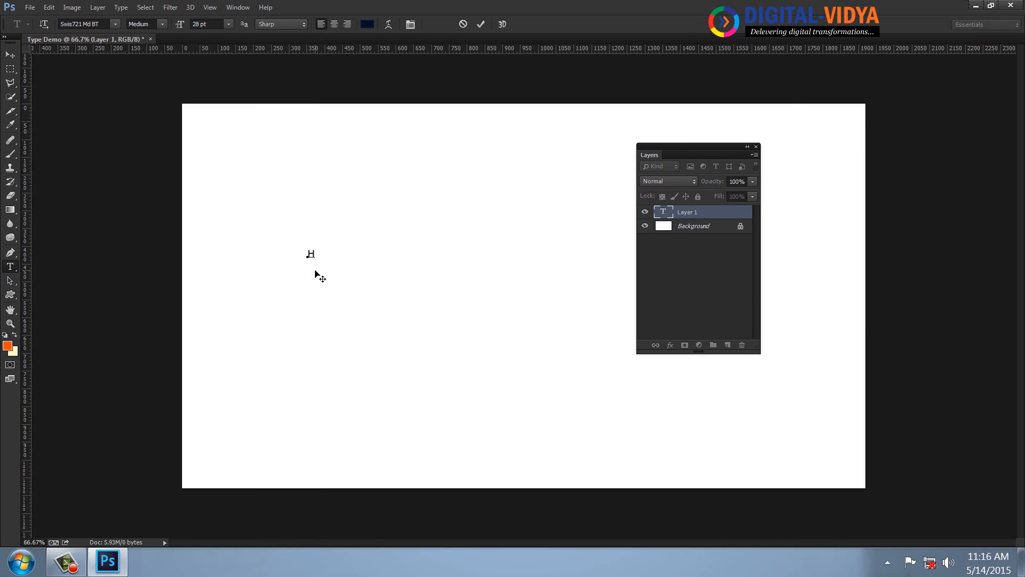
text(llo Welcome to D)
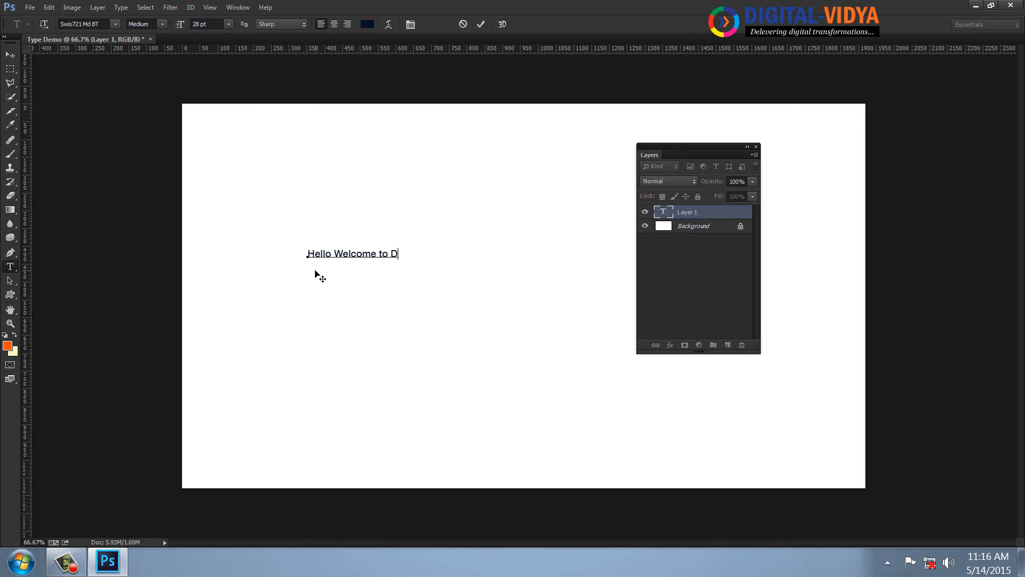
text(igy)
key(BackSpace)
key(BackSpace)
text(gital vidya!)
text(fdfkj)
click(481, 24)
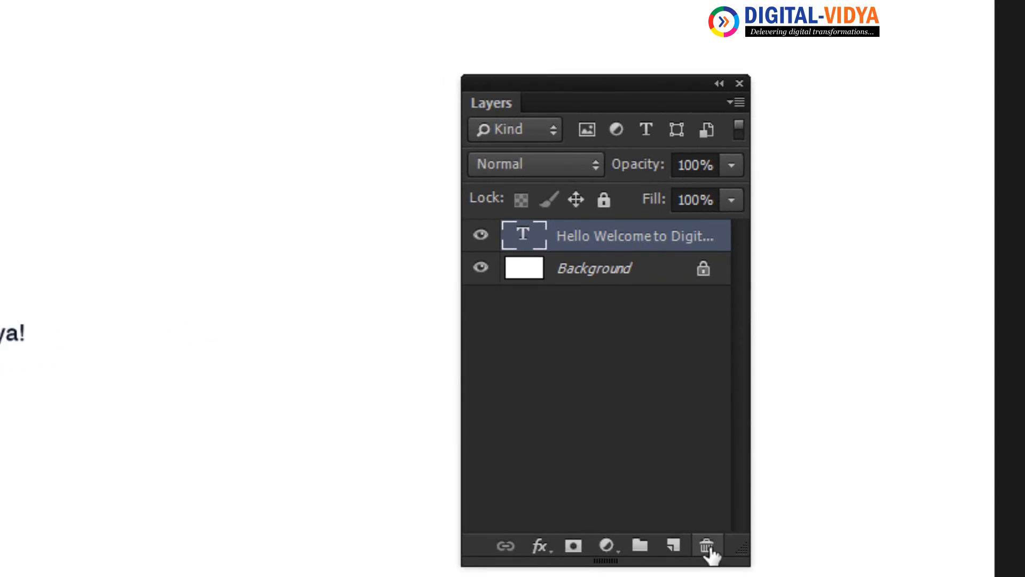
Step: Delete the "Hello Welcome to Digital vidya!" text layer, leaving only the Background
click(708, 550)
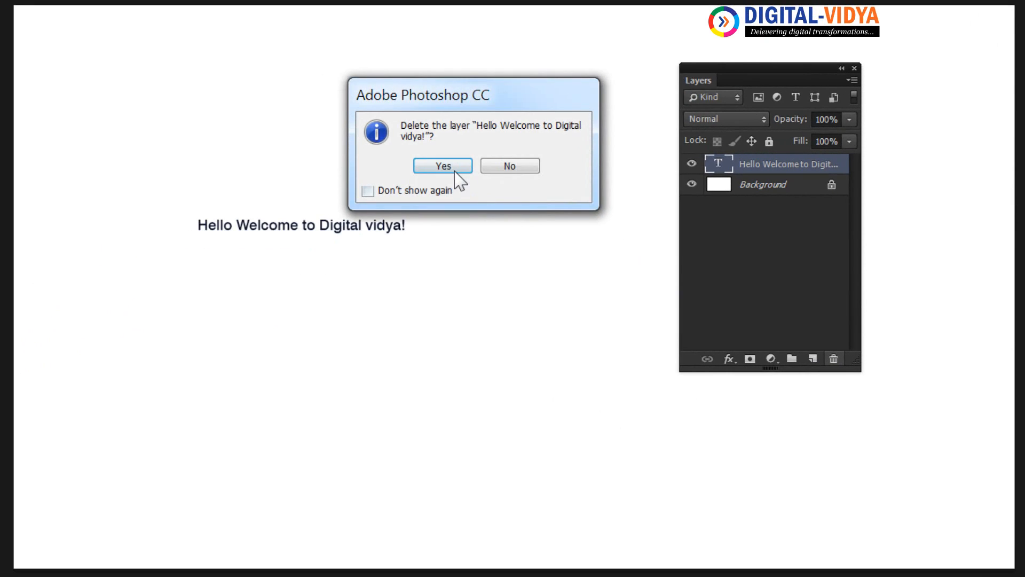
click(76, 231)
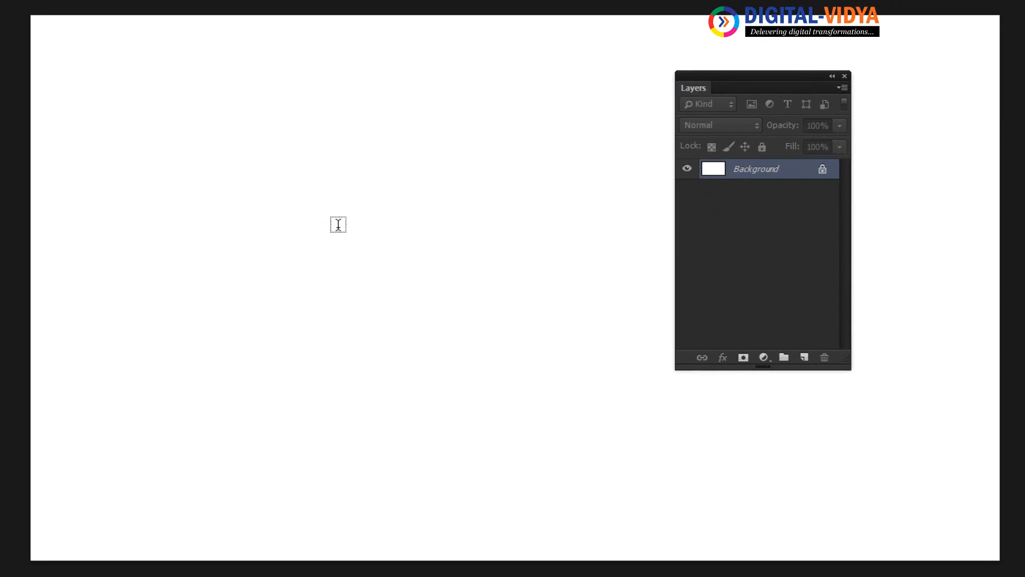
Step: Add the text "No Layer Still I can Create Layer For U Alwayws iam With DUDE!!" with only the Background present, commit it and uncover it from the Layers panel
click(284, 225)
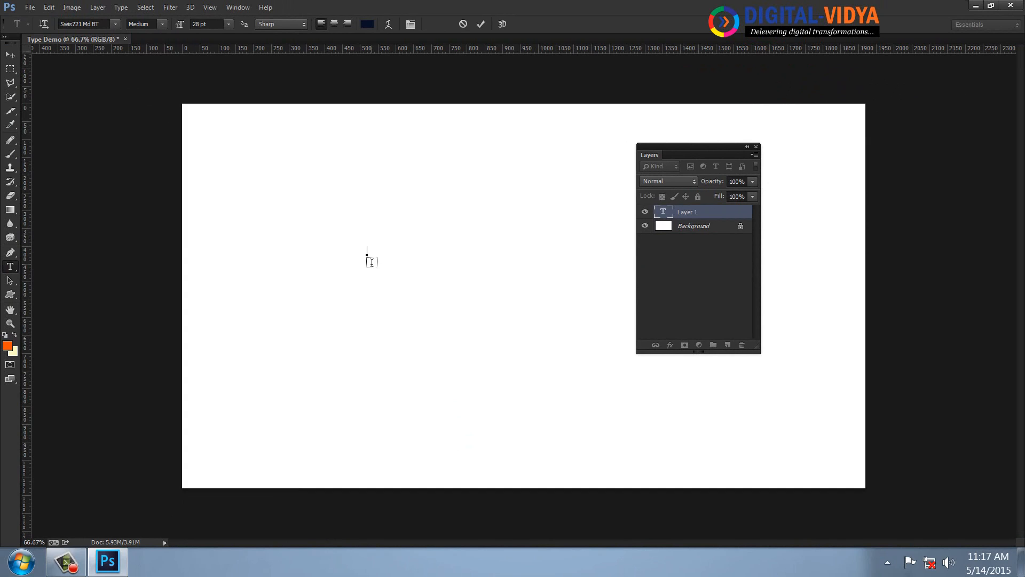
text(No Laye)
text(r St)
text(ill I c)
text(amn)
key(BackSpace)
key(BackSpace)
text(n Create )
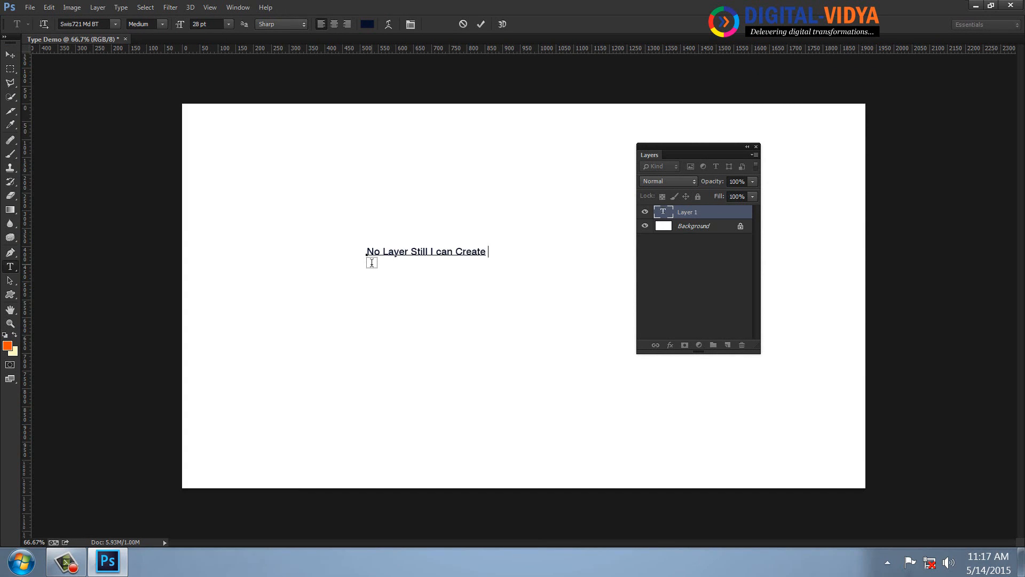
text(Layer For U Alwaye)
key(BackSpace)
text(ws)
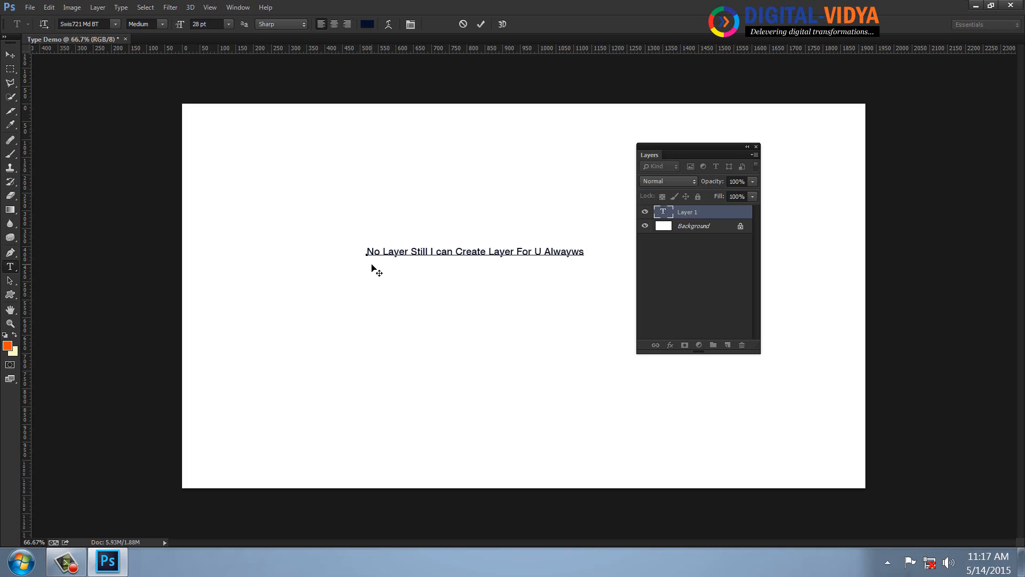
text( iam With D)
click(10, 54)
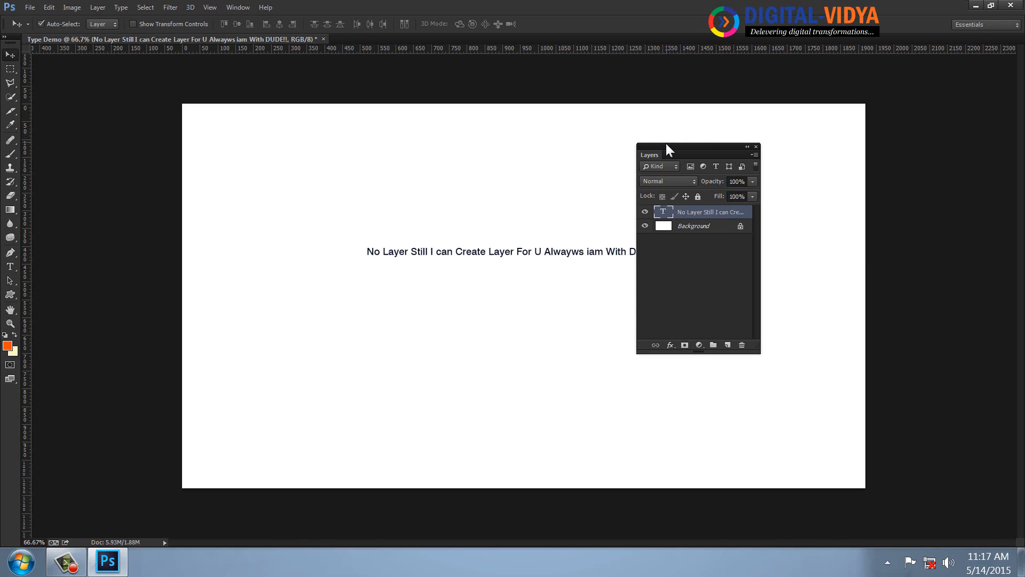
drag(665, 143, 758, 141)
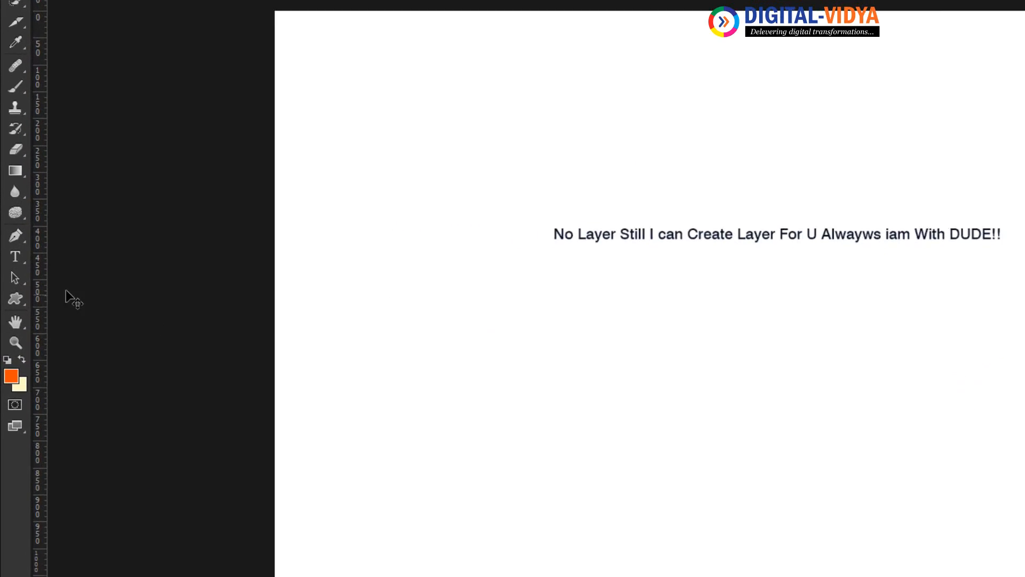
Step: Switch to the Vertical Type tool and look through the horizontal and vertical type mask variants
right_click(34, 255)
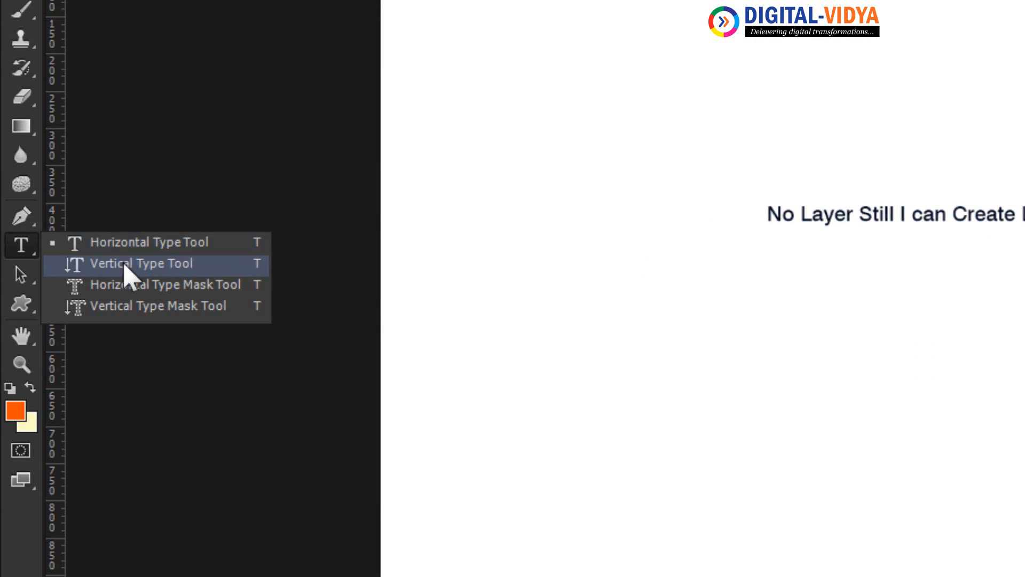
click(133, 267)
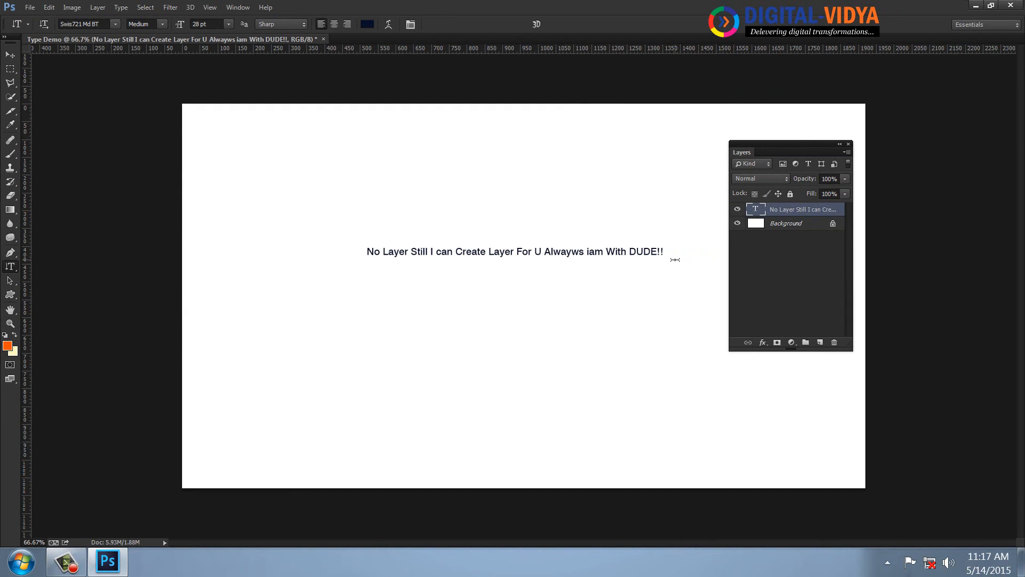
right_click(10, 267)
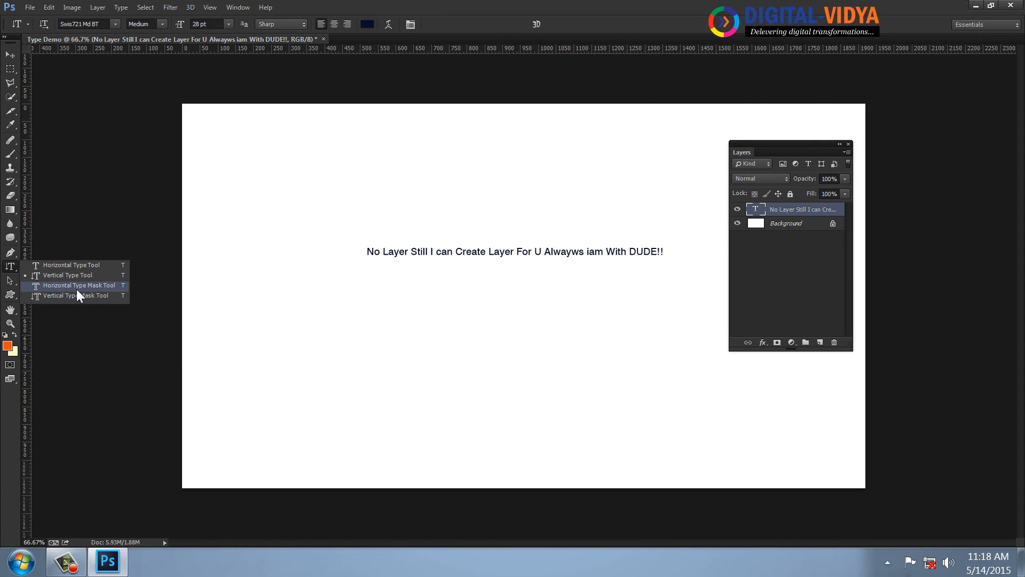
click(76, 289)
Step: Delete the "No Layer Still I can Create..." text layer and close the Layers panel
click(9, 55)
drag(618, 248, 595, 251)
key(Delete)
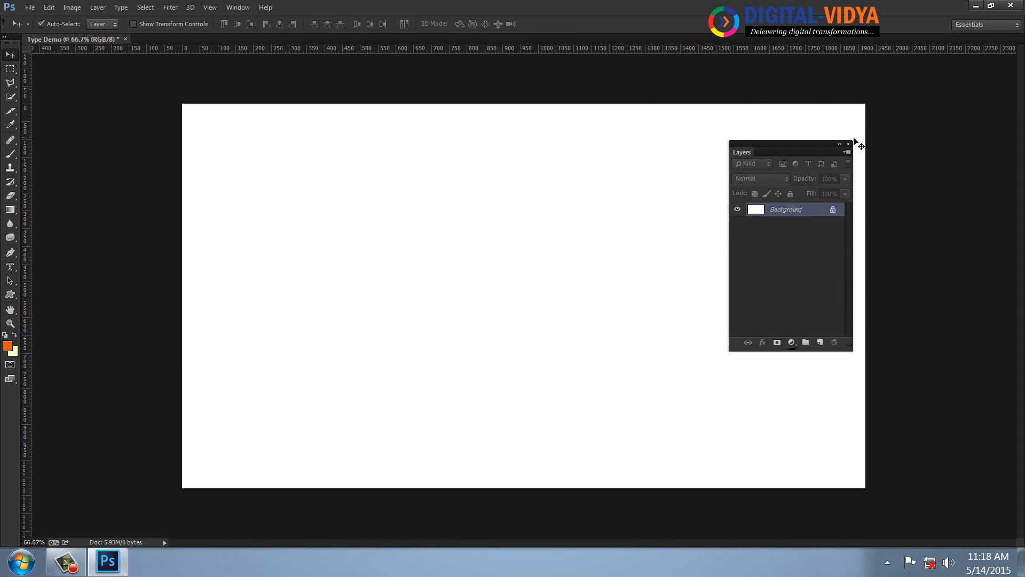
click(848, 144)
Step: Add a long line of filler letters with the Horizontal Type tool, running past the canvas's right edge, and move it to the upper middle
click(11, 268)
drag(13, 274, 47, 267)
click(703, 260)
text(dgh)
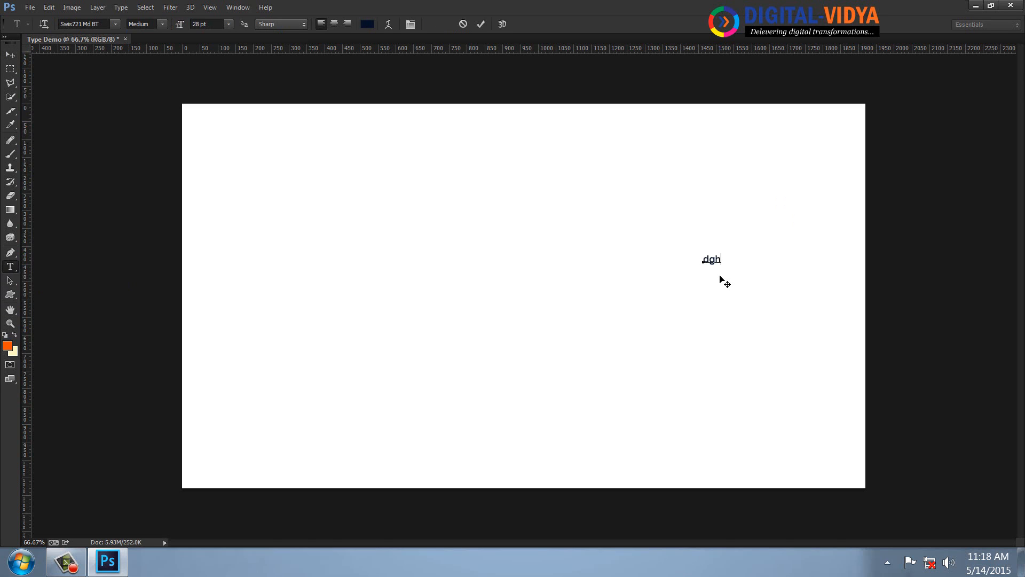
text(sdfgklsdfgjksdflgjsdlfkglsdfgldd)
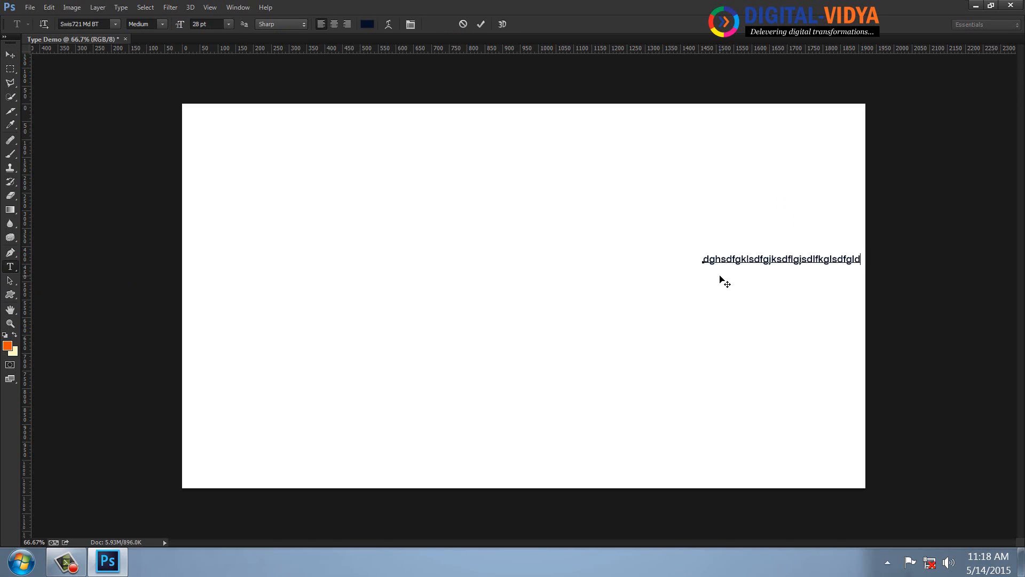
text(sdfg)
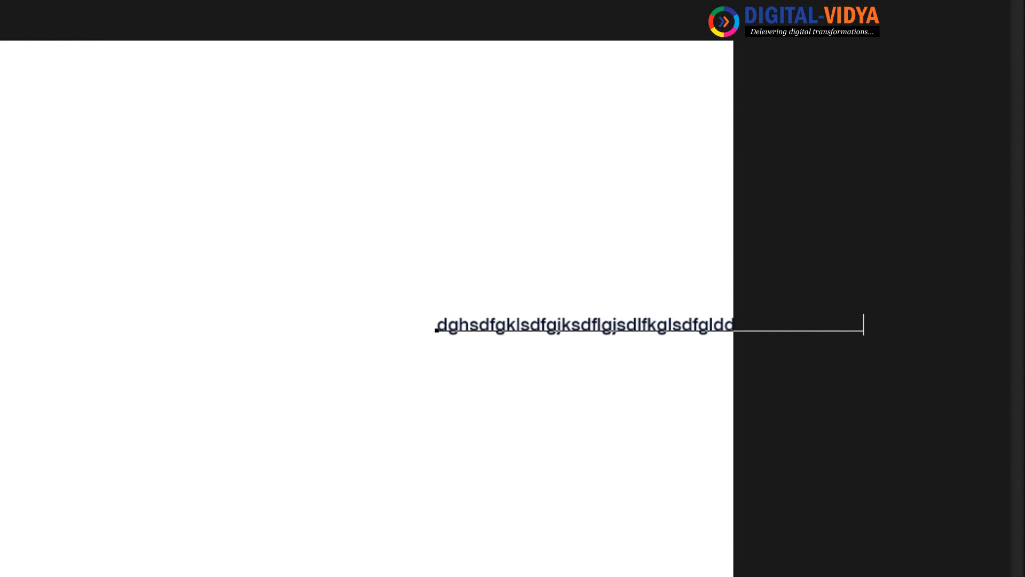
drag(591, 339, 51, 242)
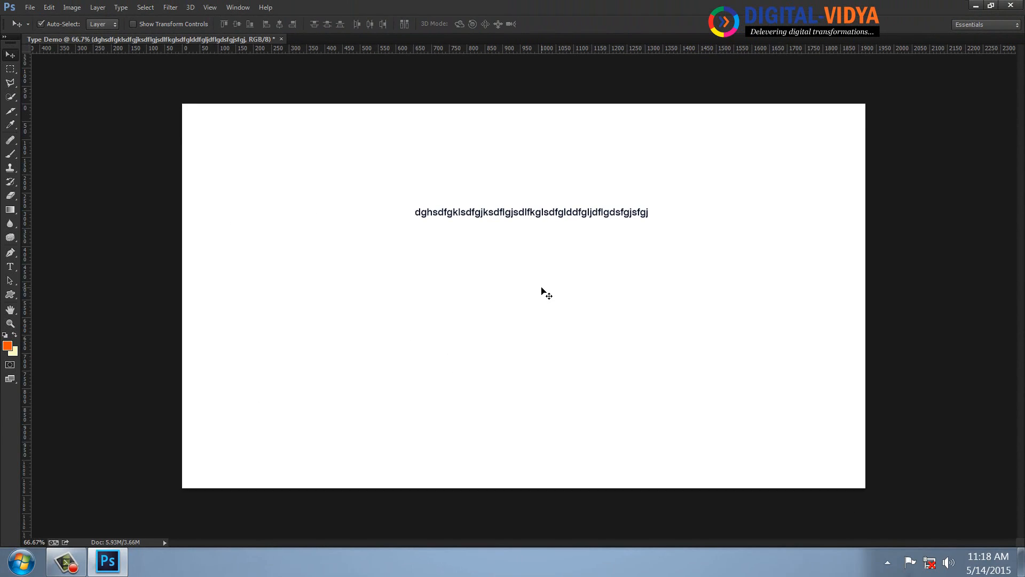
Step: Draw a paragraph text box just below the single text line and fill it with five lines of filler letters
click(10, 266)
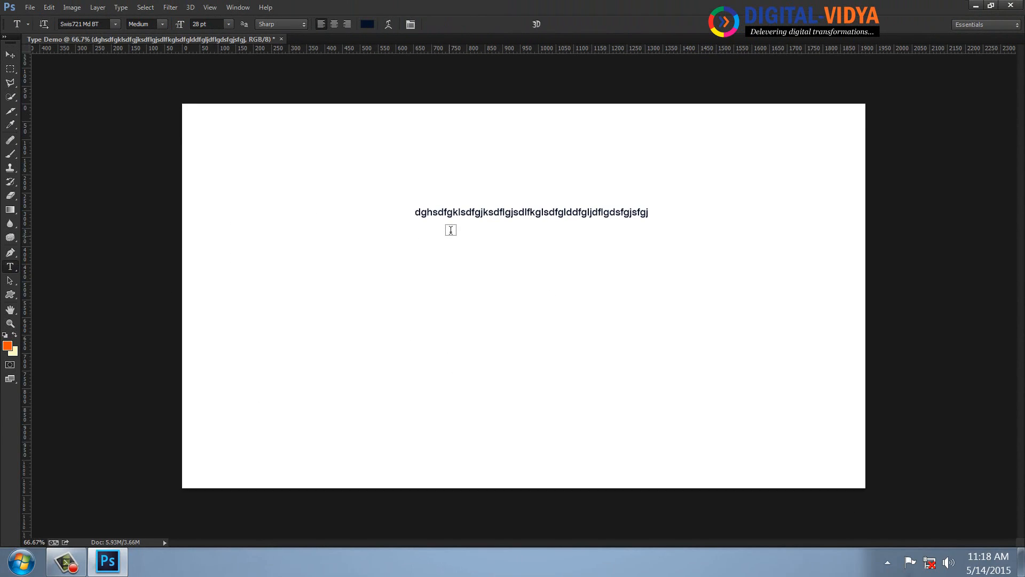
drag(411, 239, 658, 352)
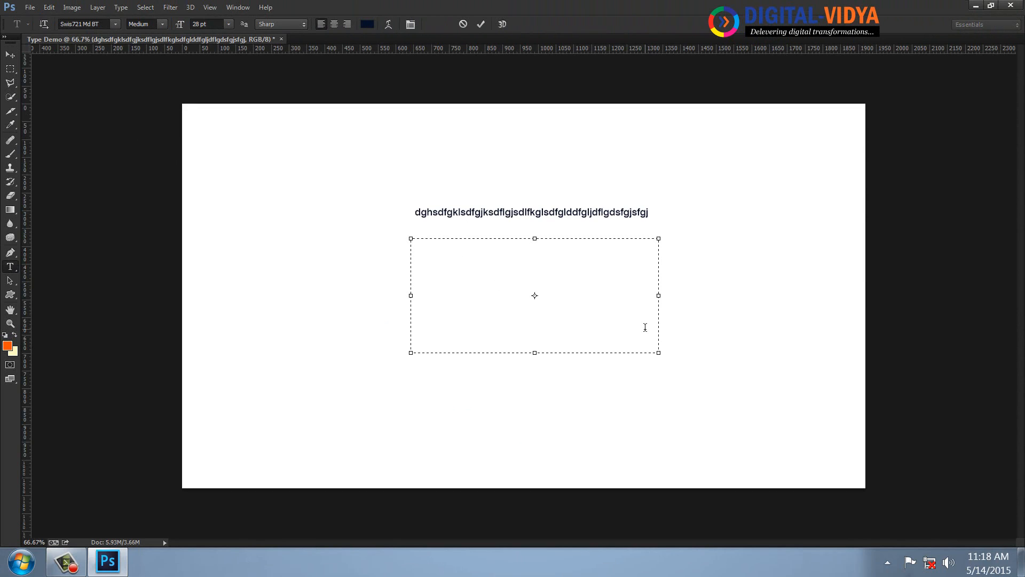
text(dfajsdfkjsdkfjsadkfjaskdjfhksjdhfk)
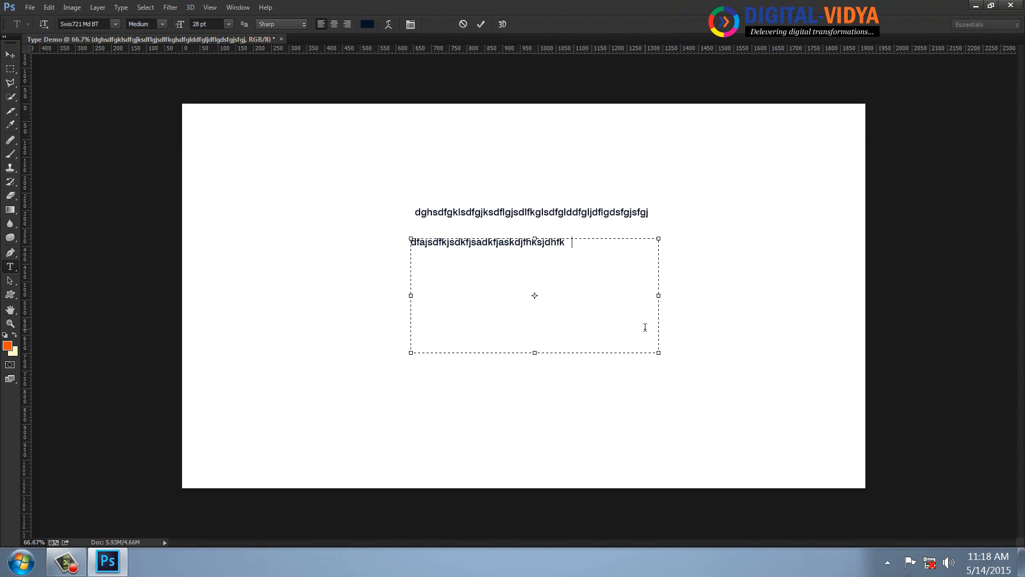
text(sjadhfkjashdfkjhasdkfjaskdjfhkasjdfhkasjdhfkj)
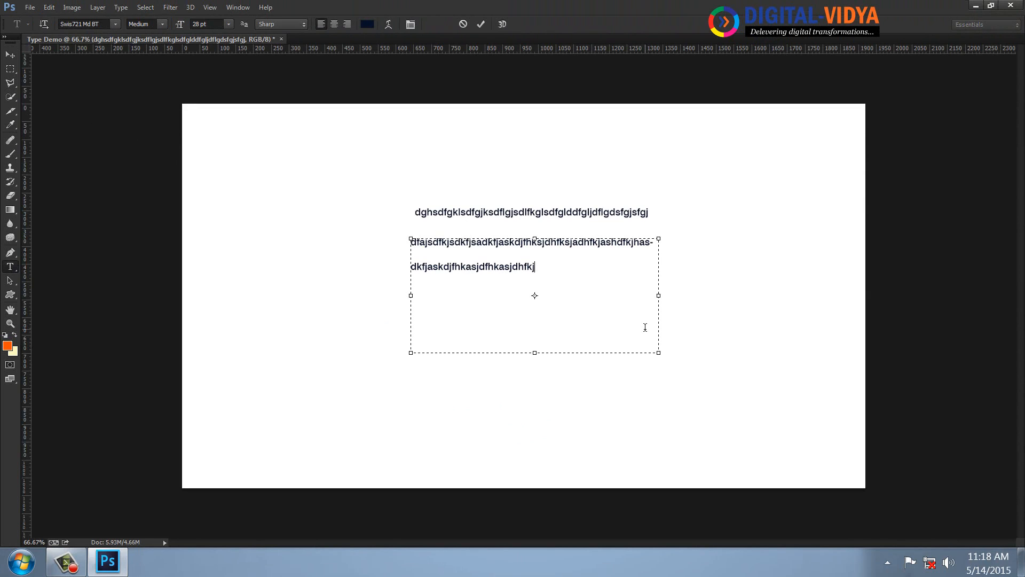
text(ashdkfjhsakdjfhkasdjhfkashdfkjshadkfjhaskdjf)
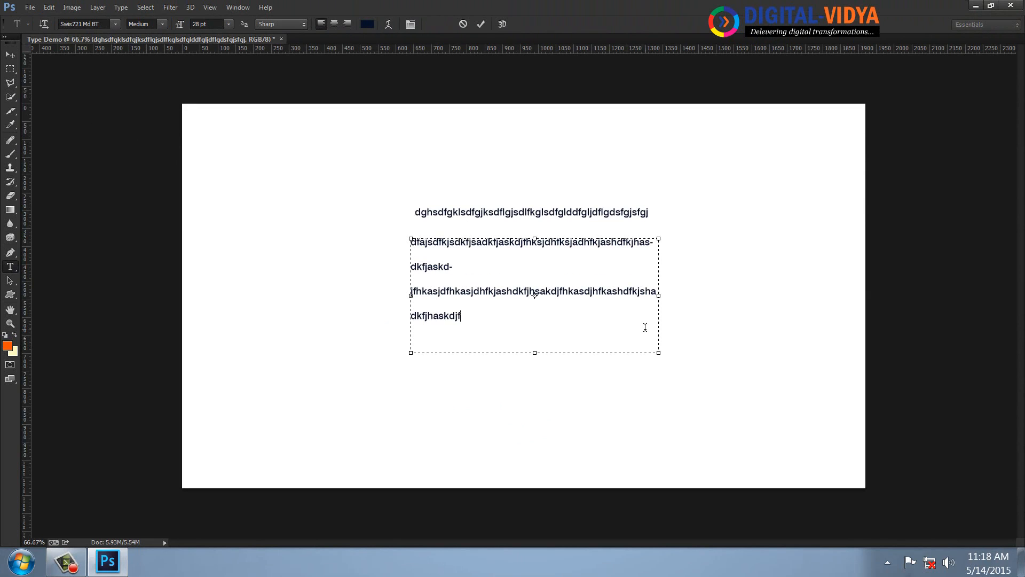
text(kasdjfhkasjdhfkjashdfkjhasdkfjhaskdjfhksdjfhkasdjfhskdjfhksdjfh)
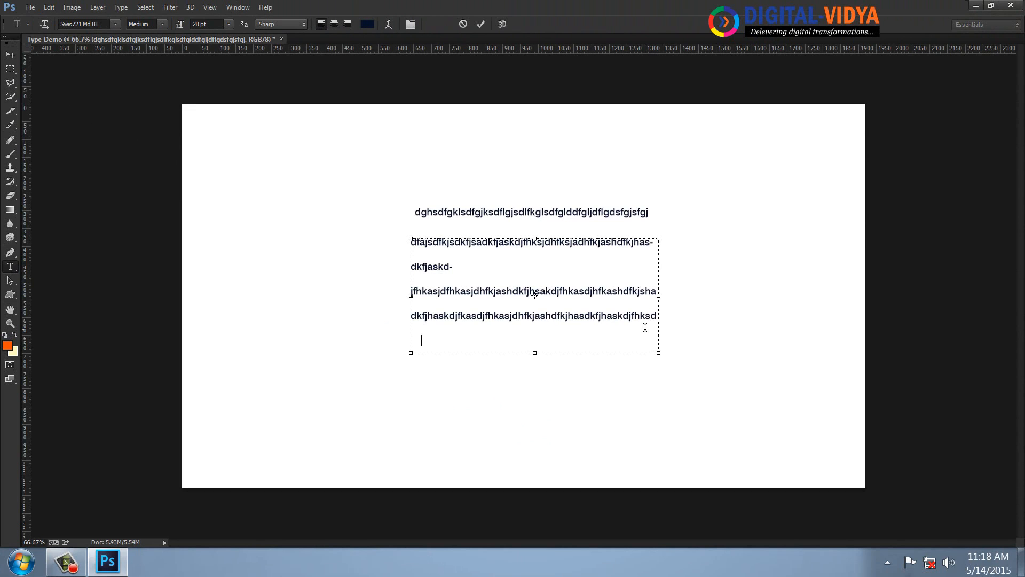
Step: Reset the character formatting of all the paragraph text, set its font size to 36 pt and commit it
key(ctrl+a)
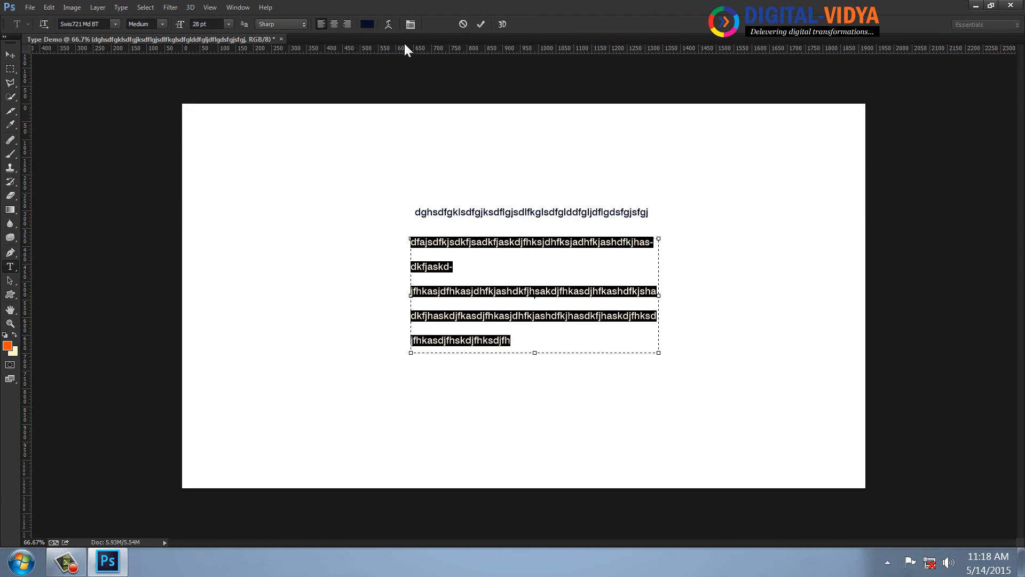
click(410, 24)
click(753, 141)
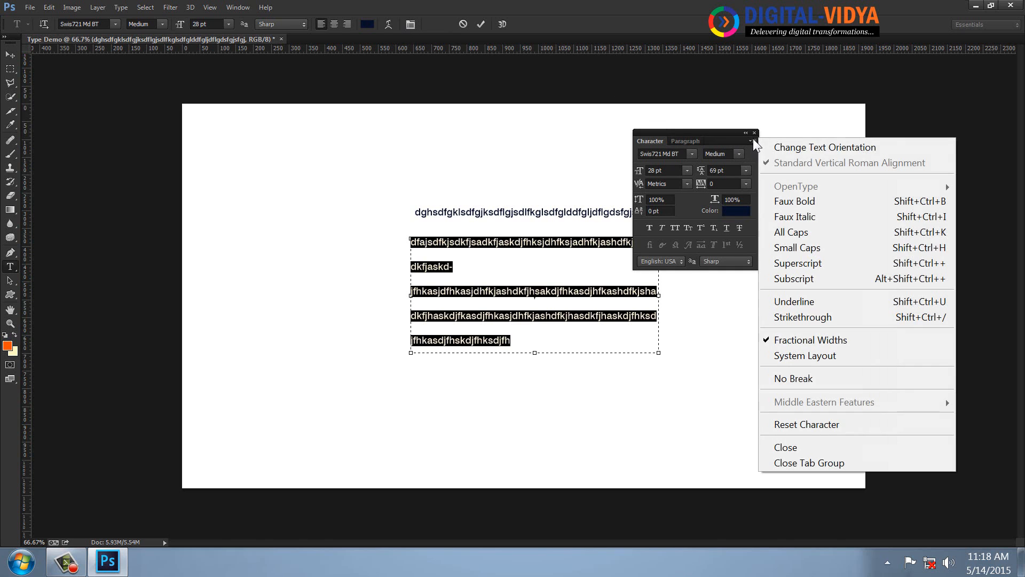
click(799, 424)
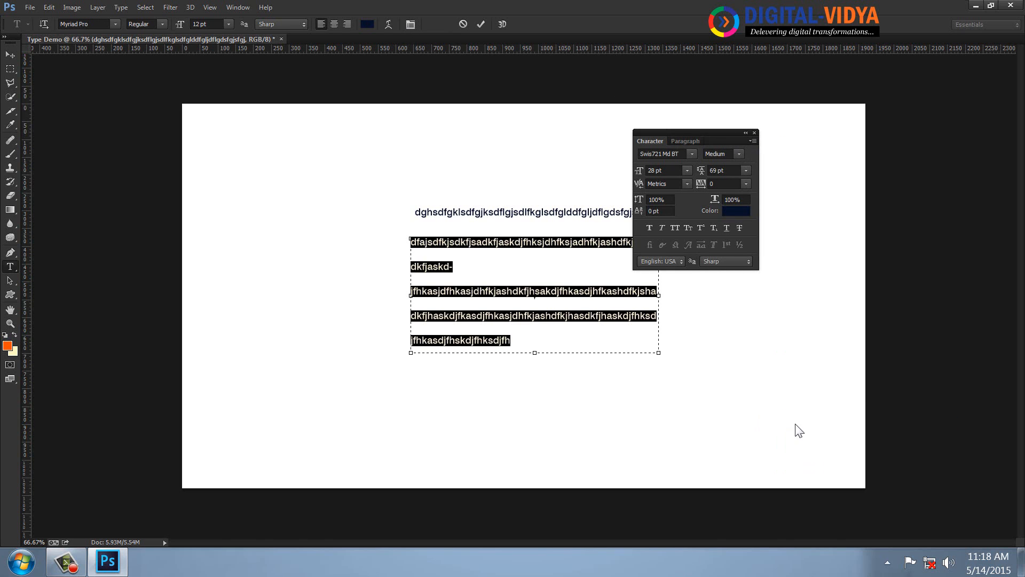
click(688, 171)
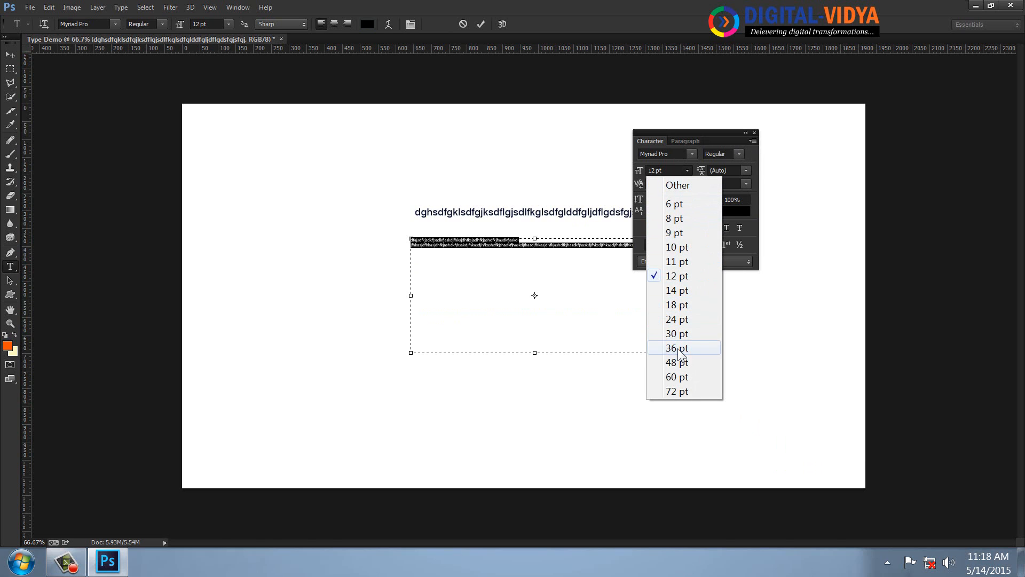
click(677, 348)
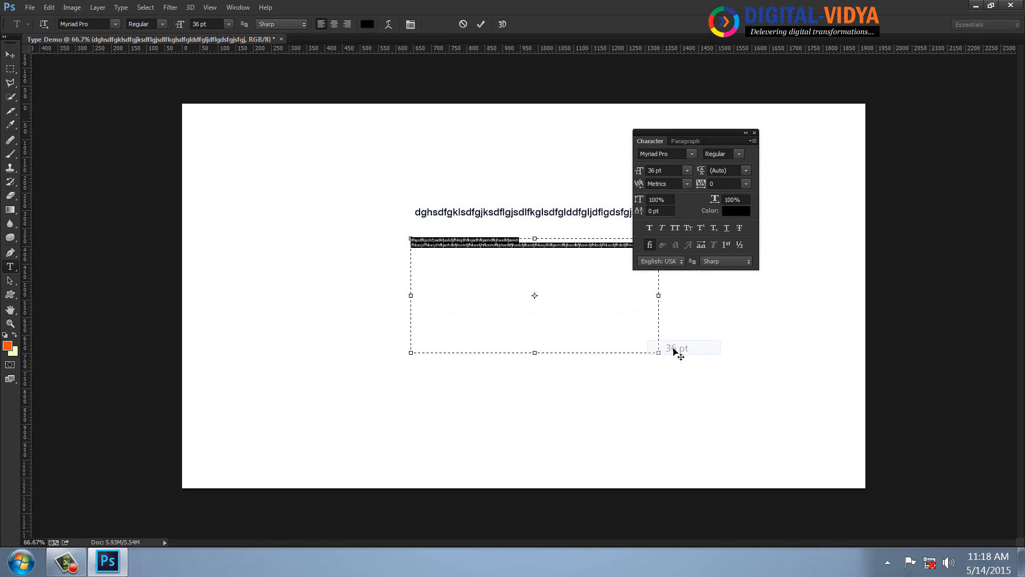
click(9, 55)
Step: Move the Character panel clear of the text, and shift the single line and the paragraph block up on the canvas
drag(675, 132, 768, 131)
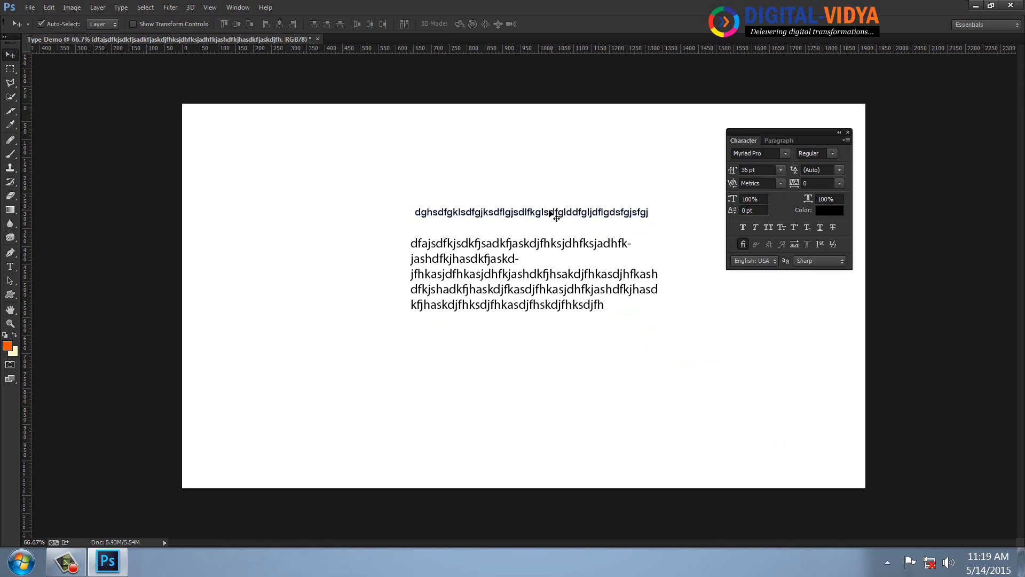
drag(544, 202, 542, 163)
drag(536, 246, 535, 215)
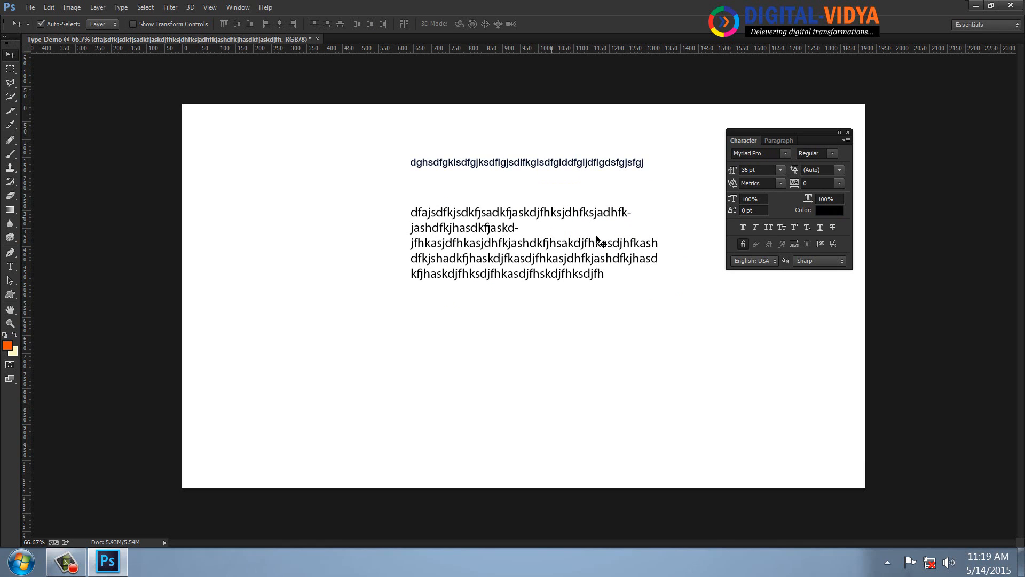
Step: Draw an open, wavy three-point path with the Pen tool across the lower part of the canvas
click(9, 252)
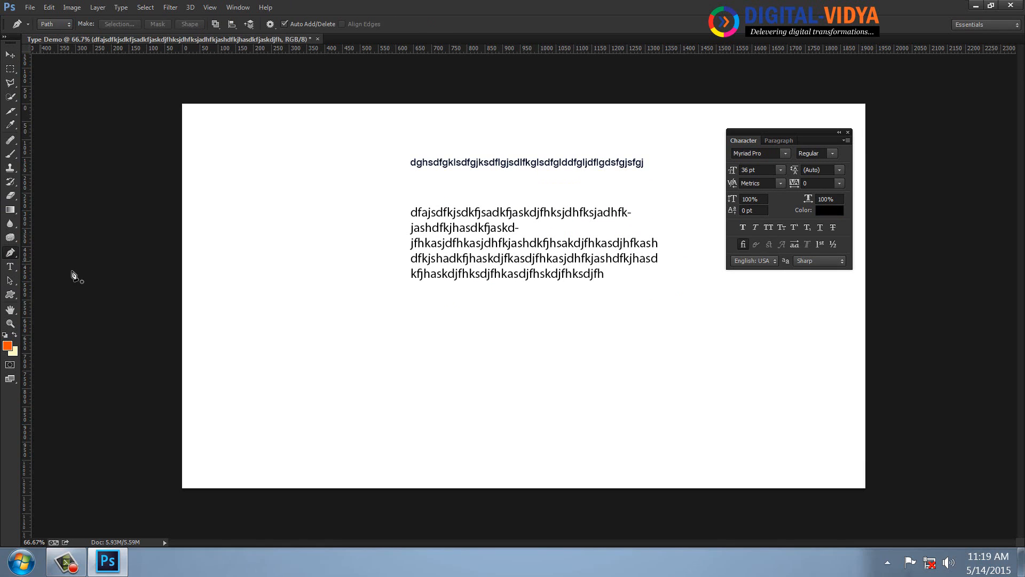
click(237, 455)
drag(433, 365, 611, 395)
drag(777, 348, 824, 318)
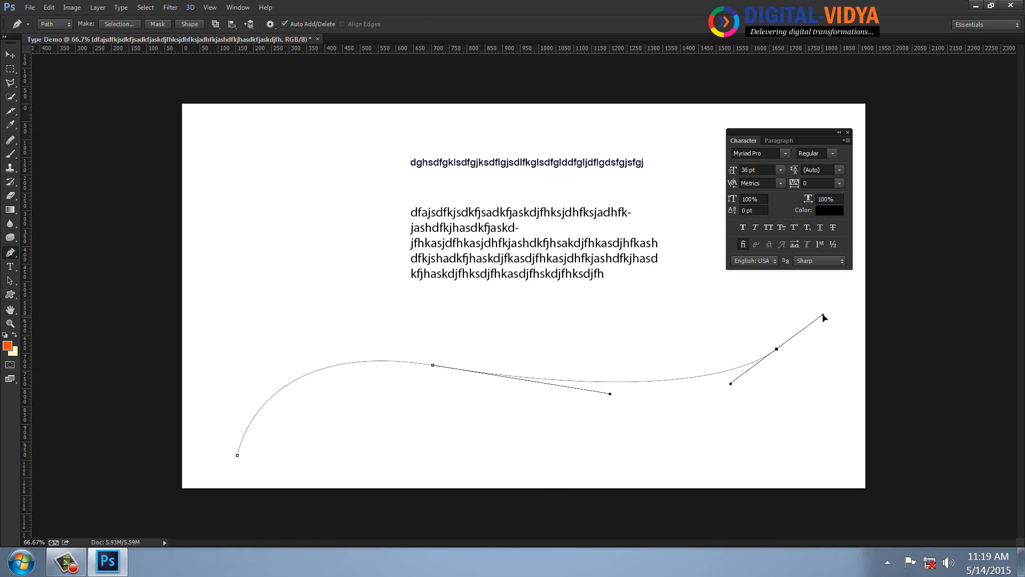
Step: Add a long string of filler digits as text along the wavy path, starting near its left end, and commit it
click(10, 266)
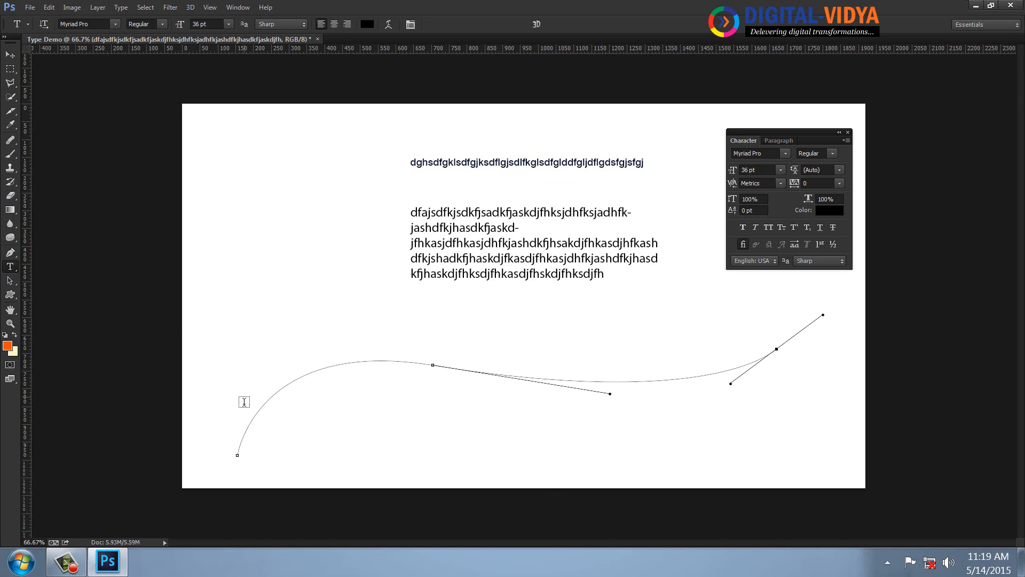
click(242, 436)
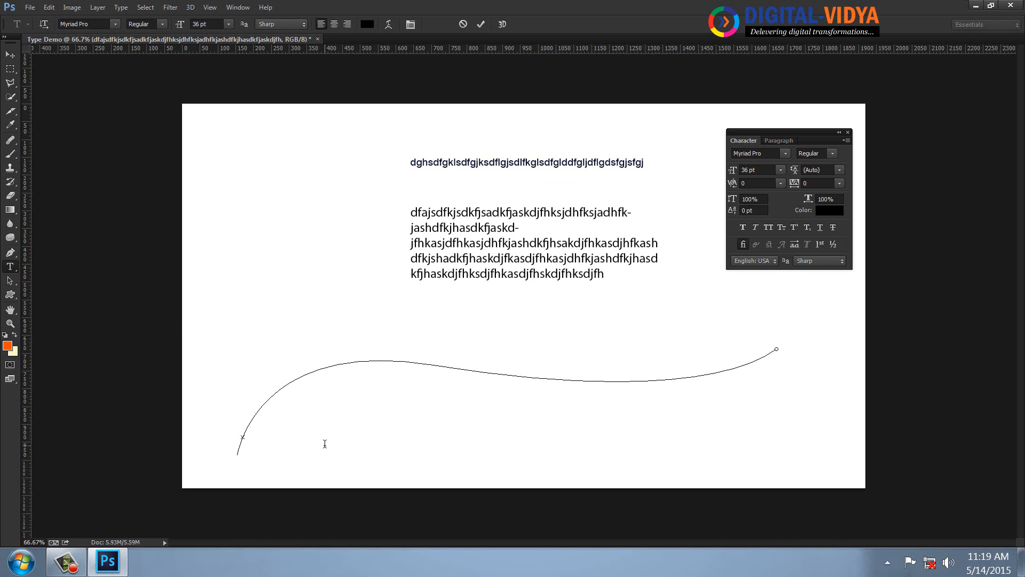
text(28374162378461238472634871236481723)
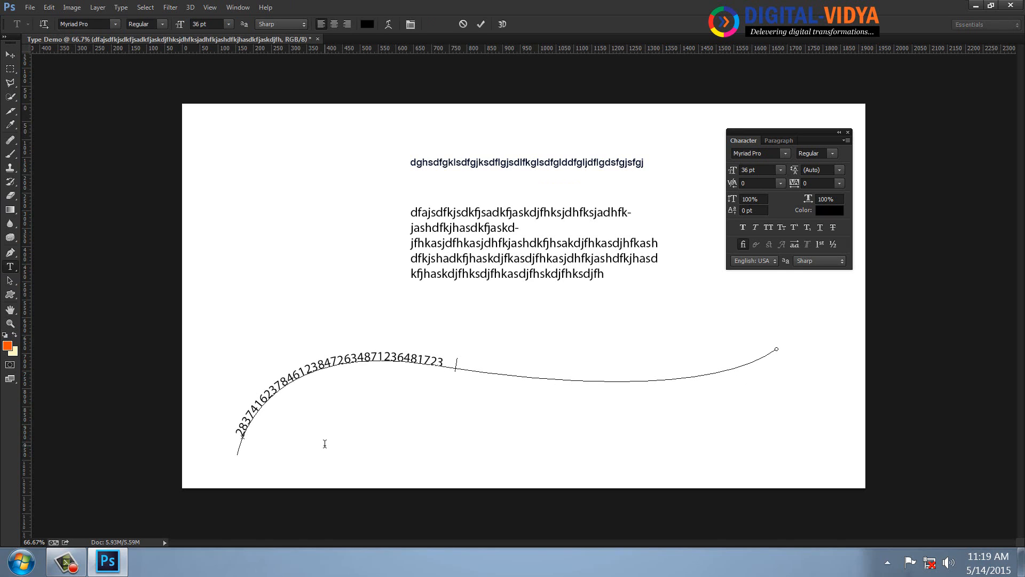
text(468217346238476283746)
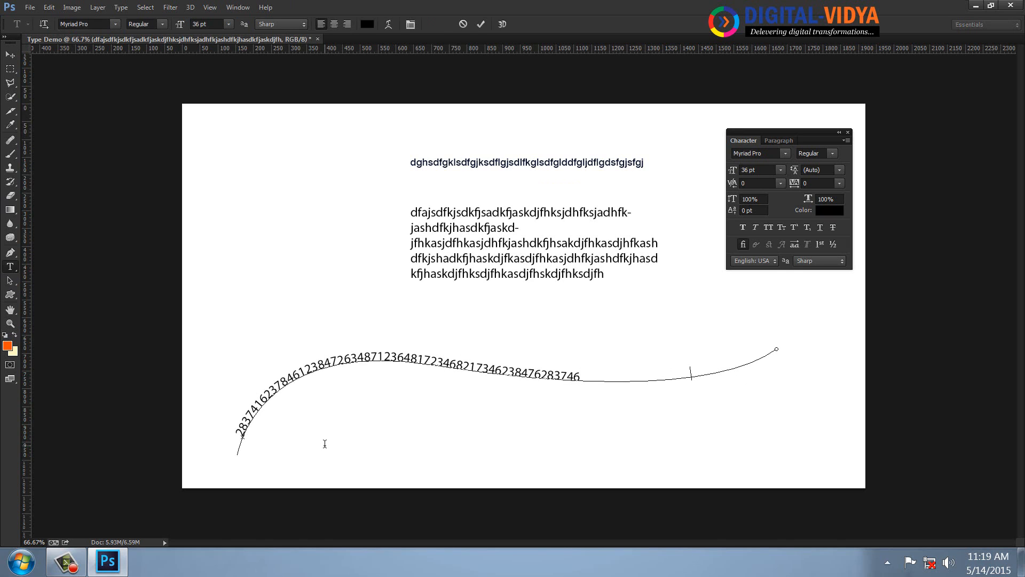
text(2384762384726348726)
click(12, 54)
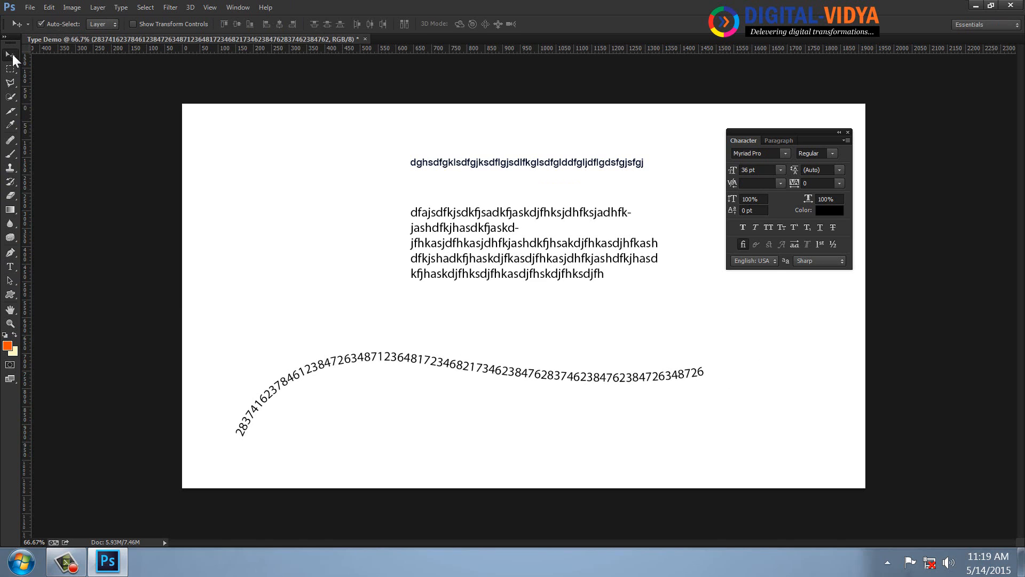
click(10, 252)
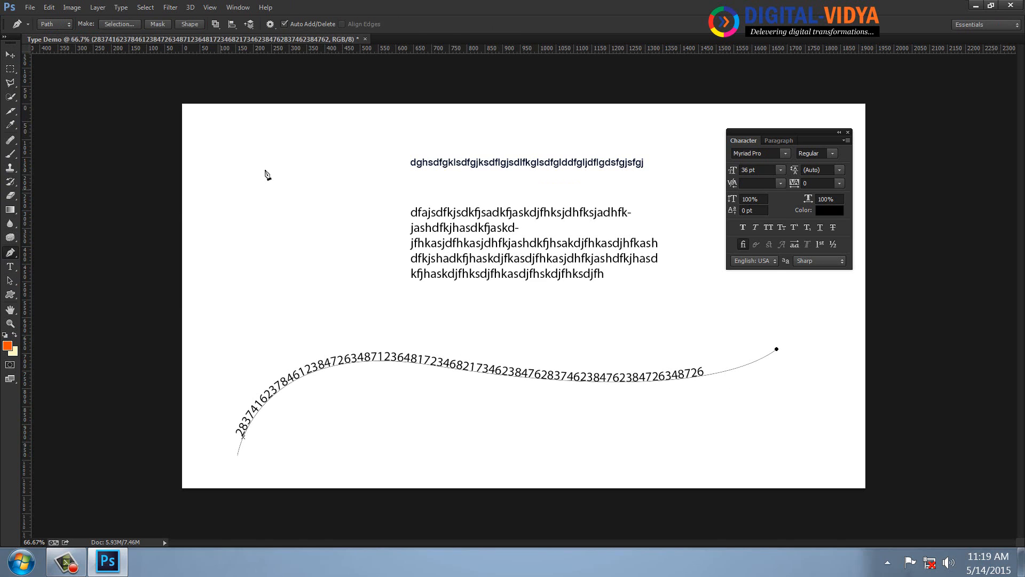
click(301, 149)
drag(235, 299, 349, 331)
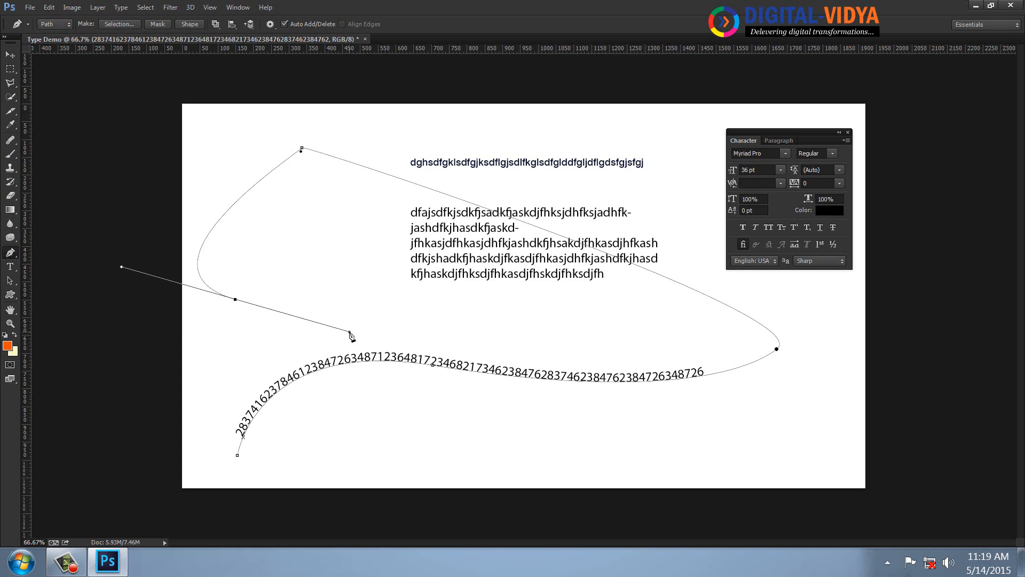
key(ctrl+alt+z)
key(ctrl+alt+z)
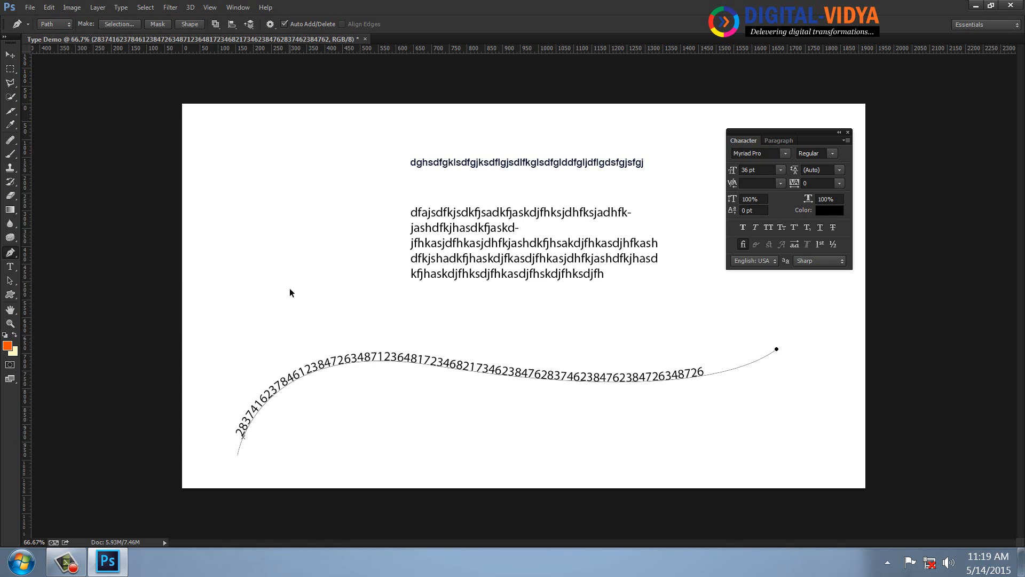
Step: Show the Layers panel and add a new empty layer above the text layers
click(16, 55)
key(F7)
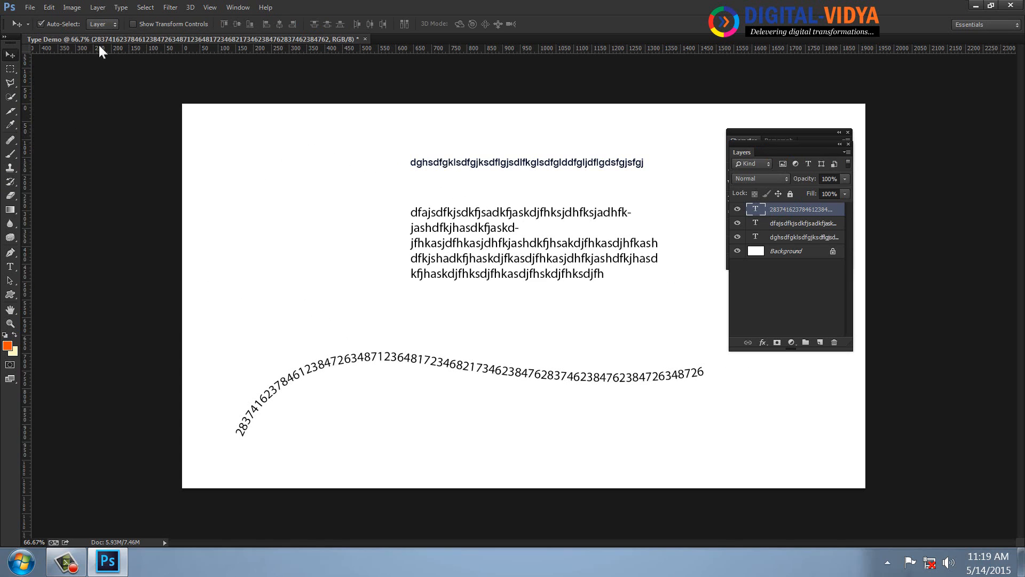
click(819, 343)
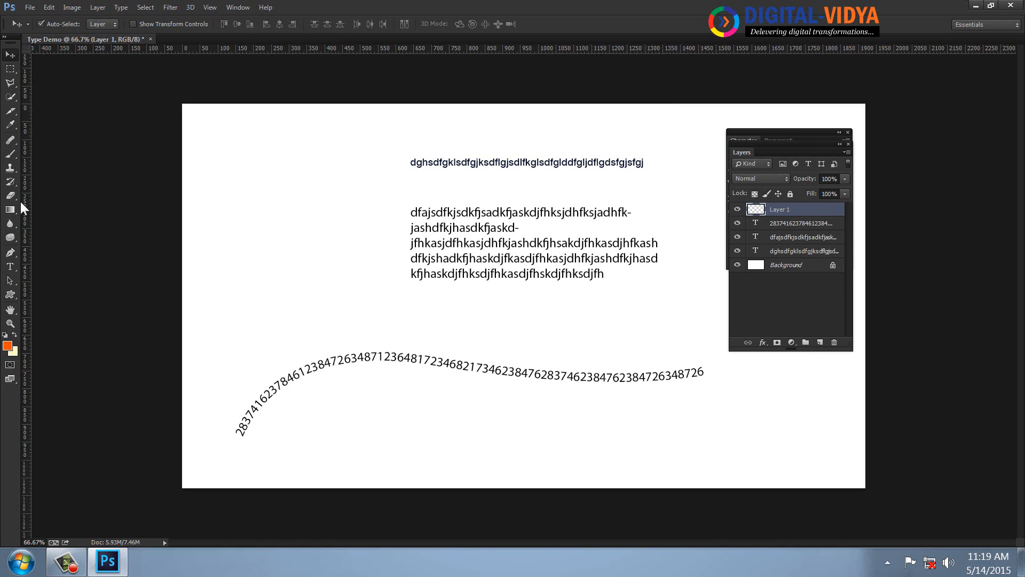
Step: Draw a closed, irregular rounded path with the Pen tool in the canvas area beside the paragraph text
click(15, 255)
click(209, 153)
drag(247, 297, 348, 292)
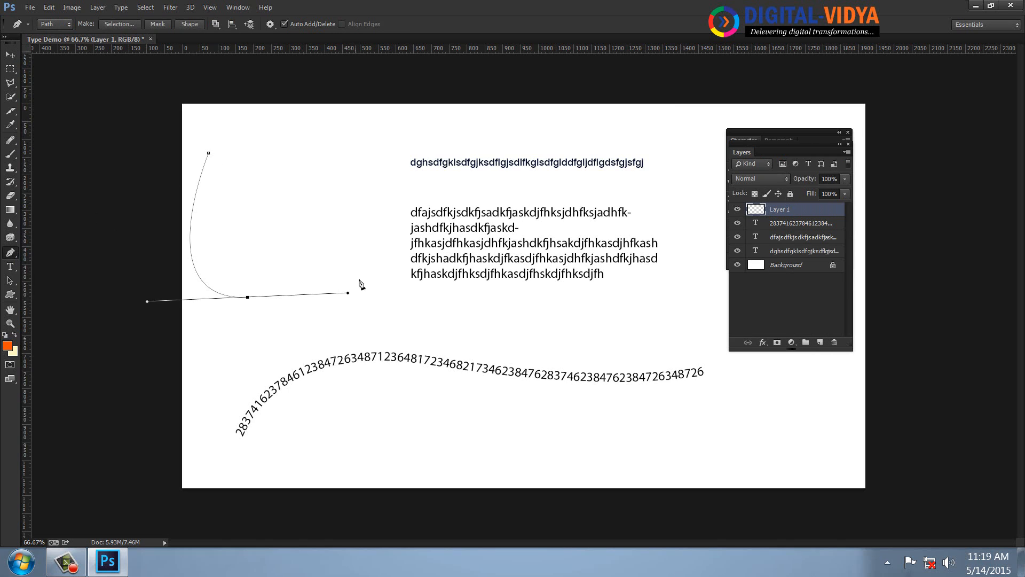
drag(355, 206, 400, 145)
drag(347, 125, 257, 118)
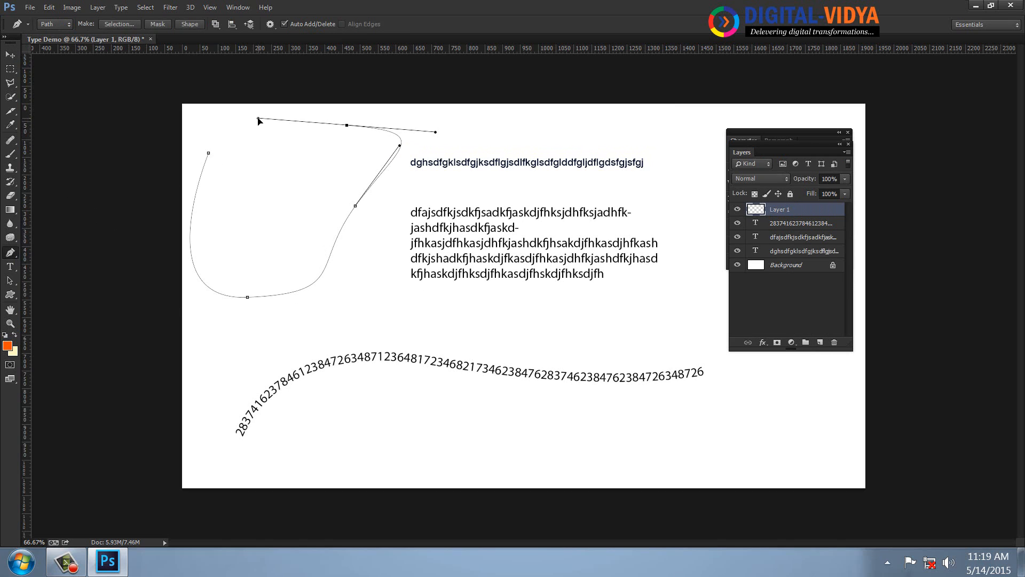
click(208, 153)
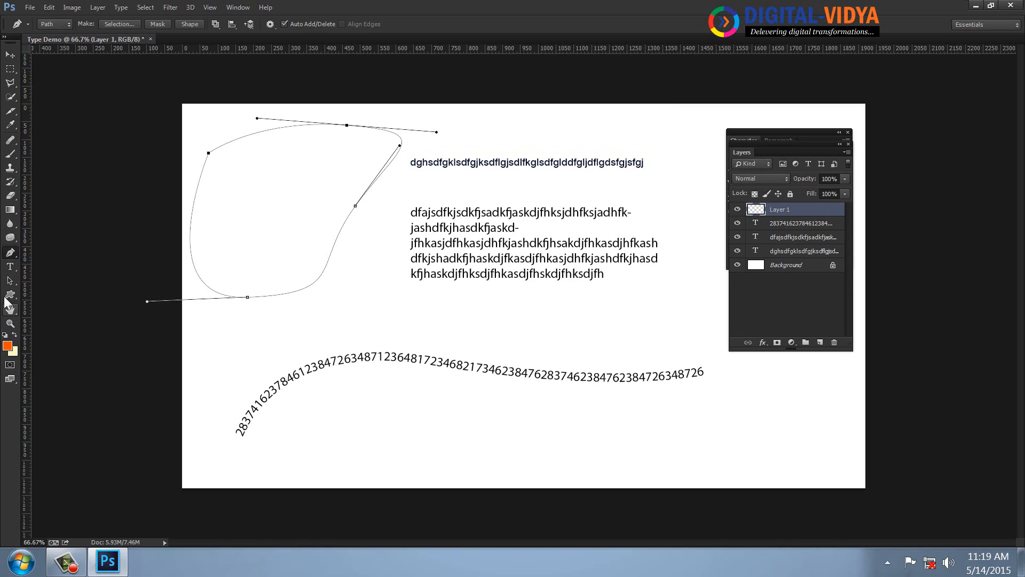
Step: Fill the closed path with a long string of filler digits as area text that follows its shape
click(10, 269)
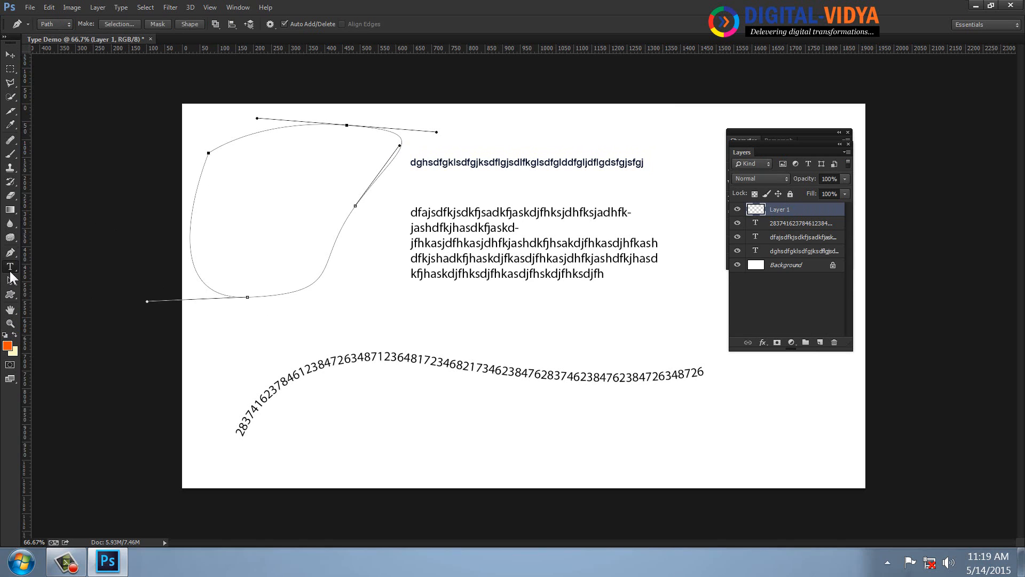
click(217, 151)
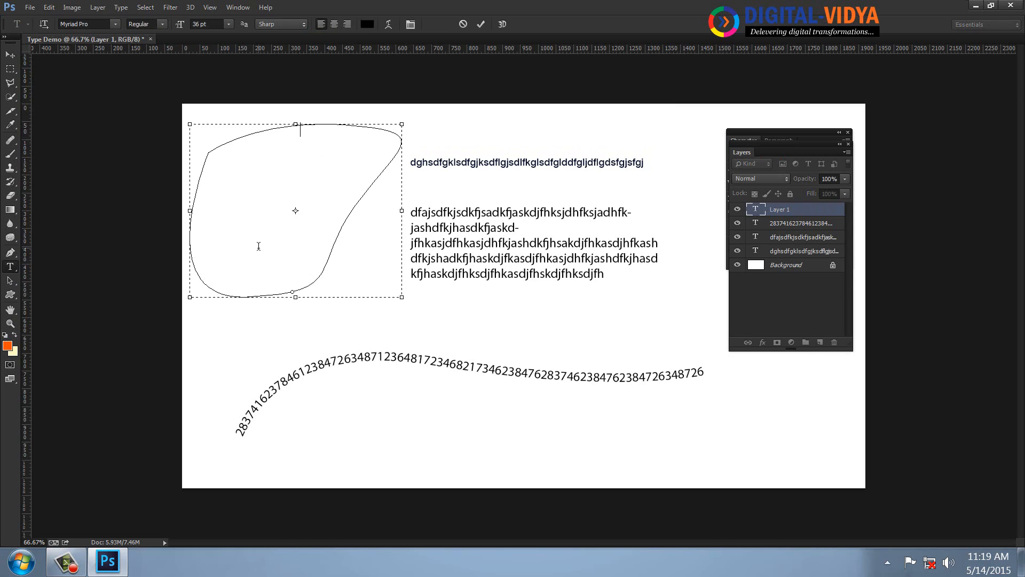
text(345394857234958723498572349578234958732495872349583745394857239458723)
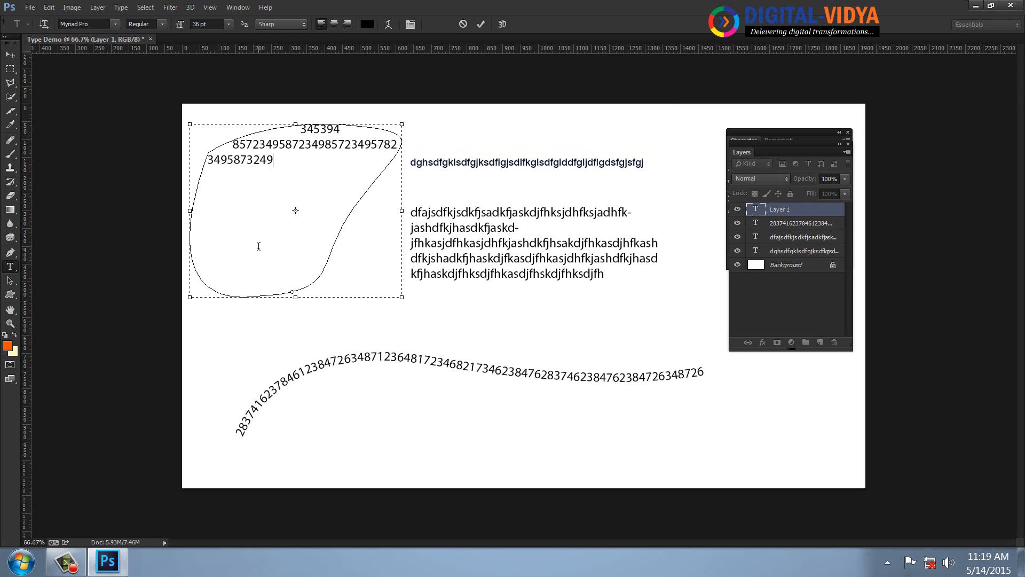
text(495834985739485793485729384759)
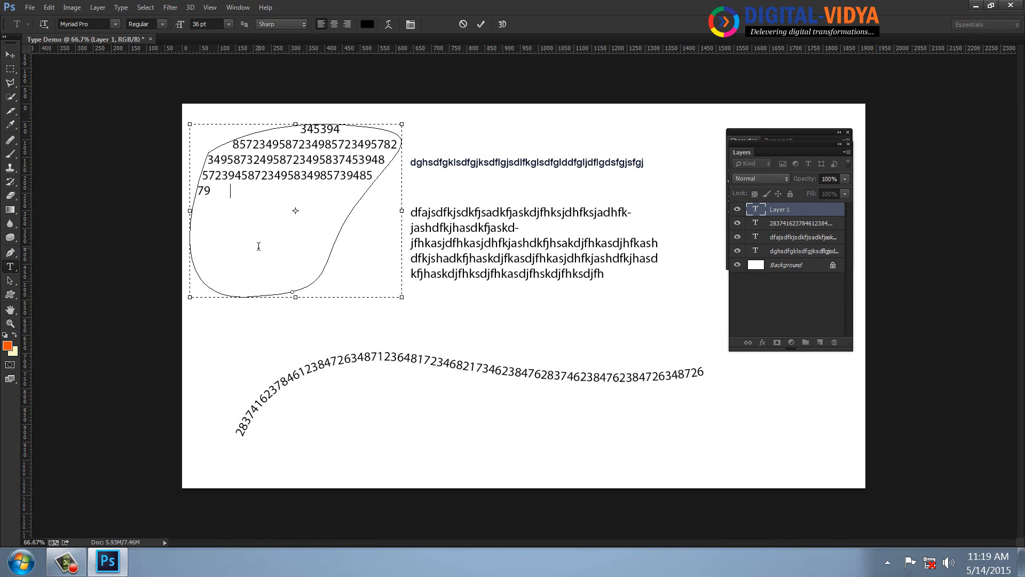
text(23847598237459823749587394573948579348579348579348)
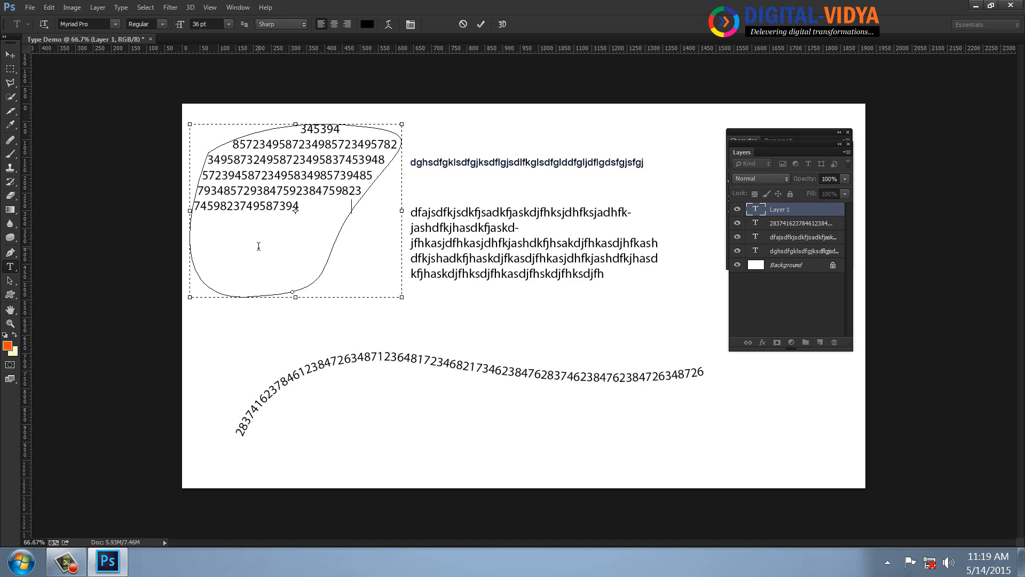
text(57934857394587349587394578394857394857)
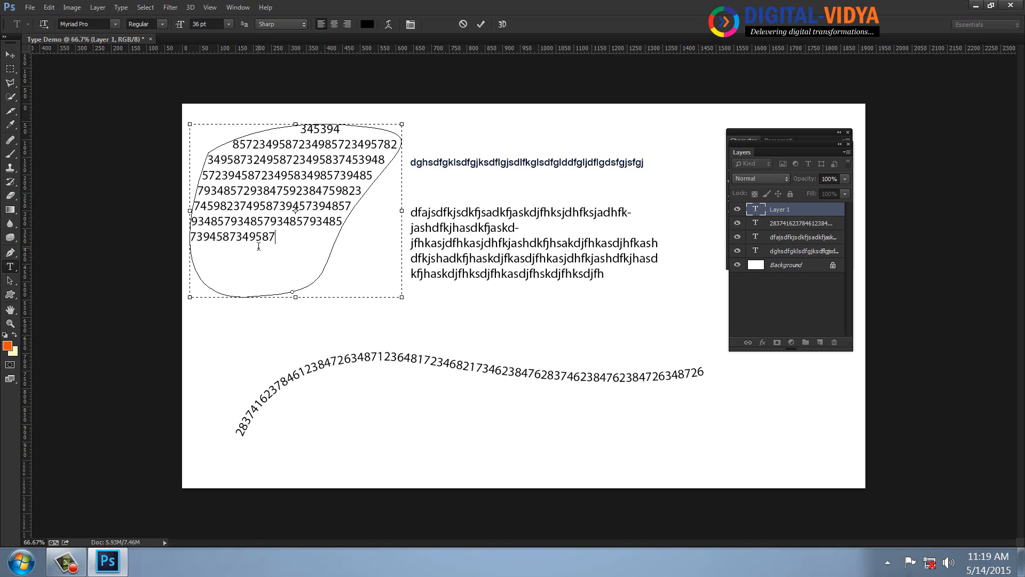
text(3498572349587349587)
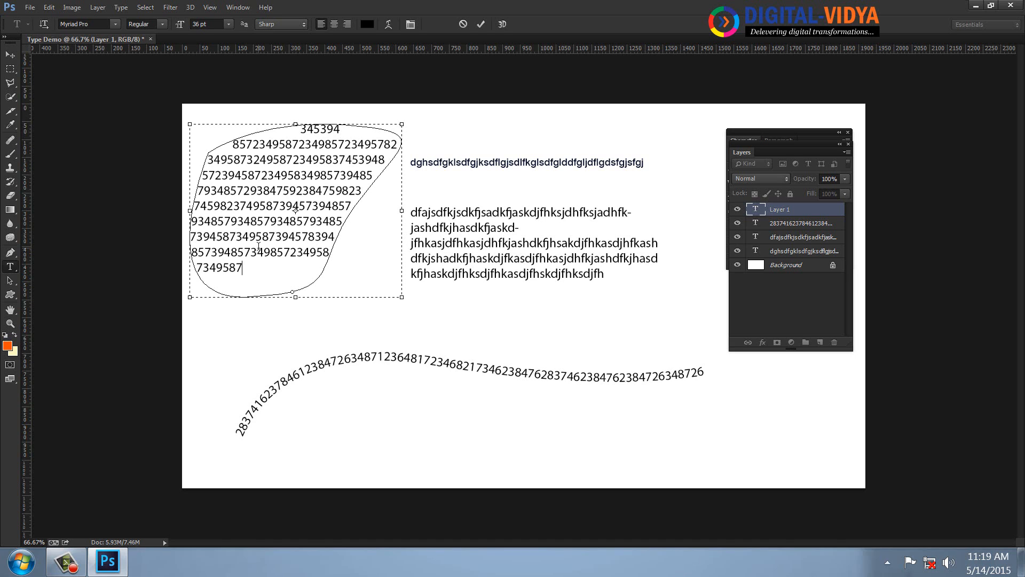
text(39457394578394857934857349)
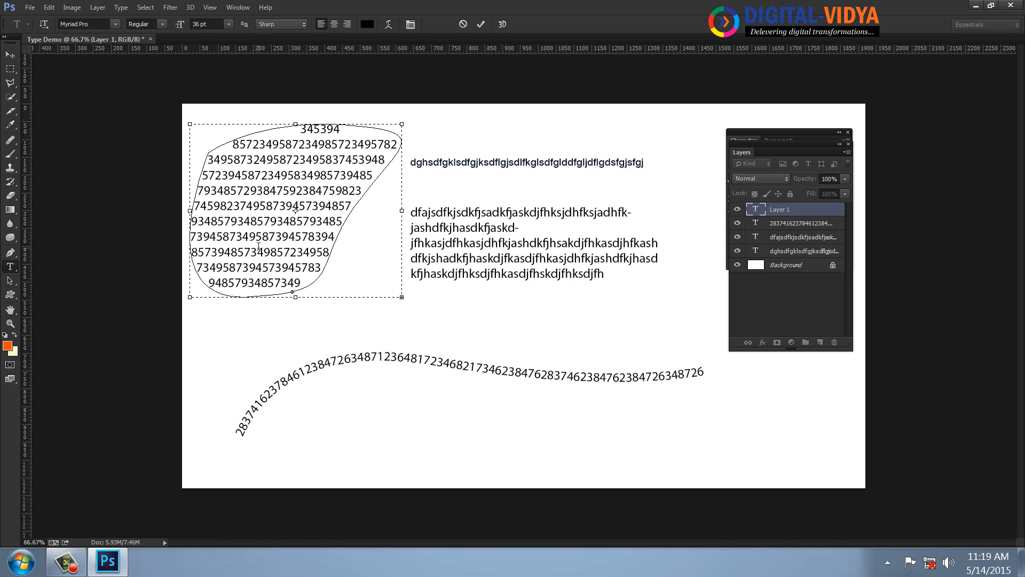
Step: Commit the shaped text and reposition the single line, the paragraph block and the wavy path text, shifting them away from the digit block
click(11, 54)
mouse_move(320, 197)
mouse_down()
mouse_move(302, 191)
mouse_move(320, 197)
mouse_up()
drag(462, 162, 496, 151)
click(494, 216)
mouse_move(494, 216)
mouse_down()
mouse_move(468, 229)
mouse_move(512, 218)
mouse_up()
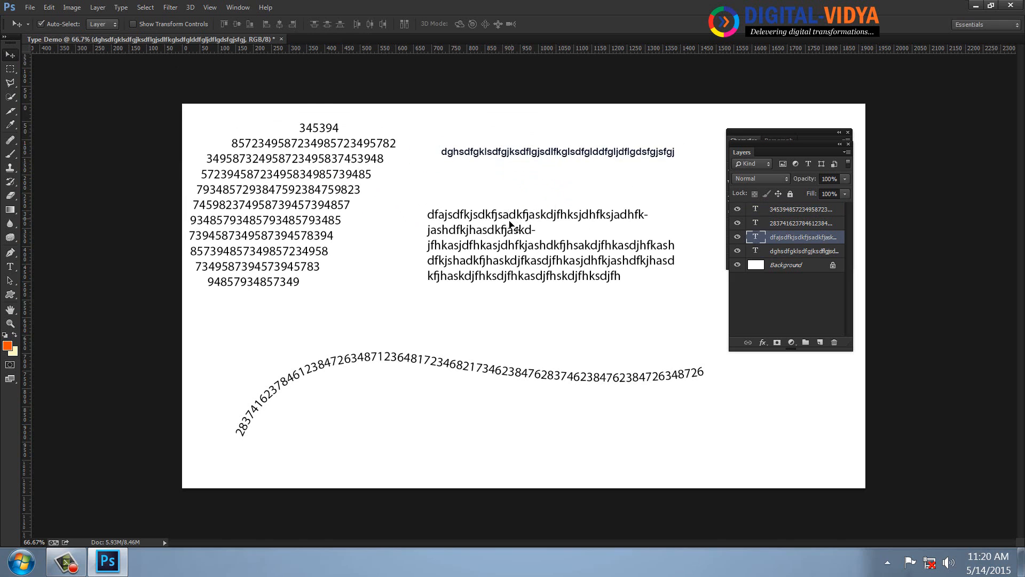
drag(473, 364, 511, 355)
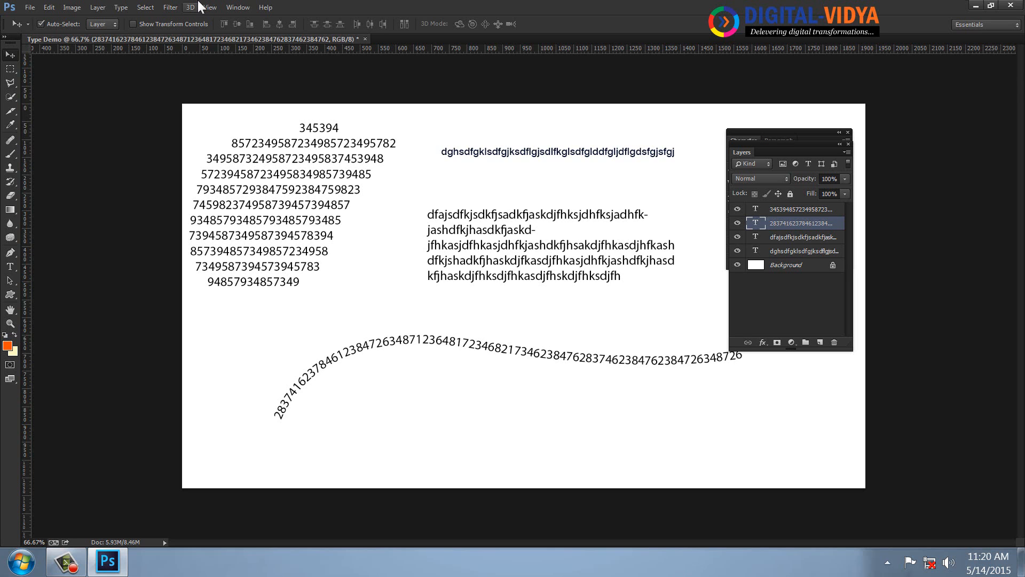
Step: Close the current document without saving and create a new white 1920 x 1080 pixel, 72 ppi document named "Type Demo"
key(ctrl+w)
click(514, 214)
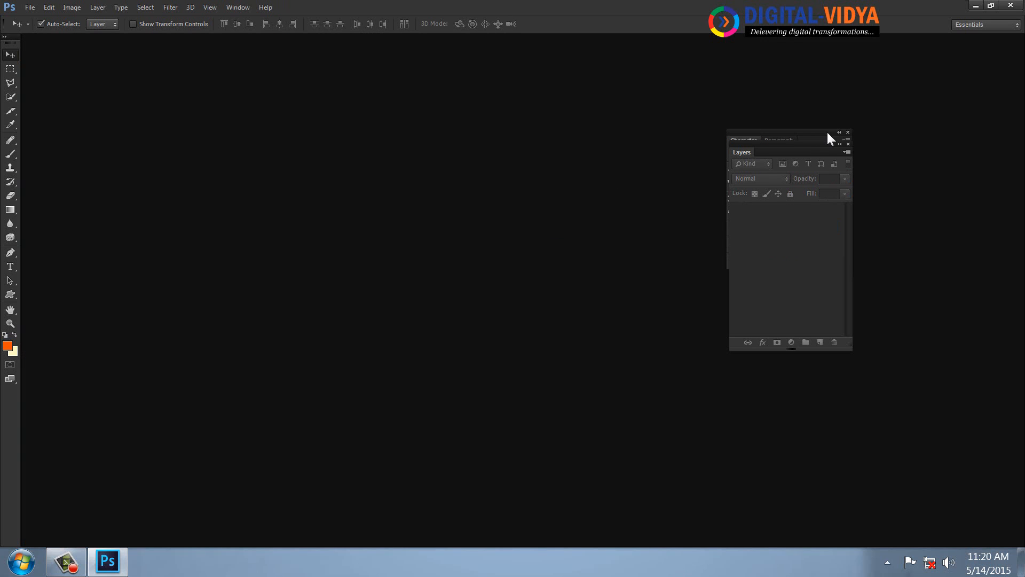
key(ctrl+n)
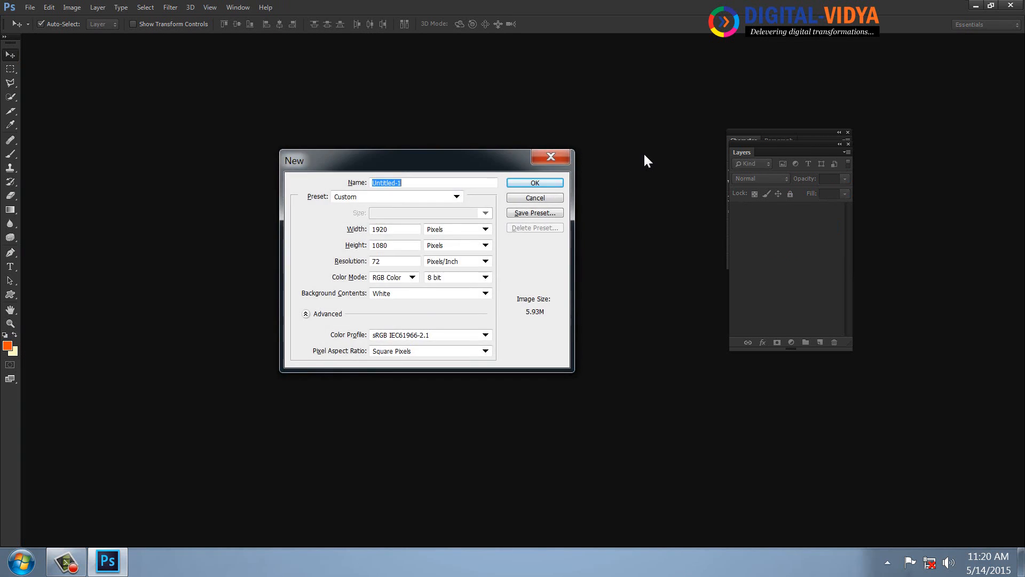
text(Type Demo)
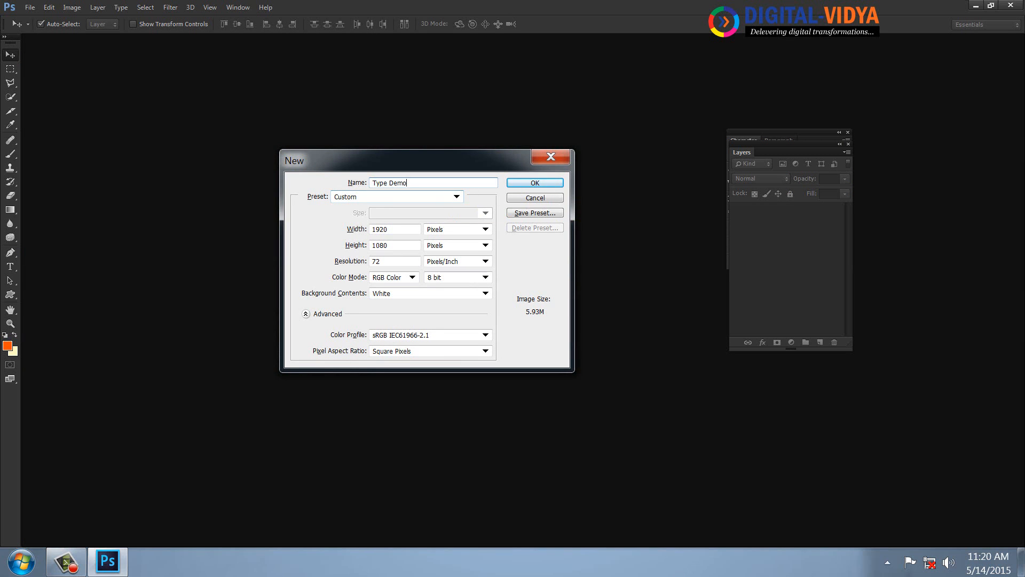
key(Return)
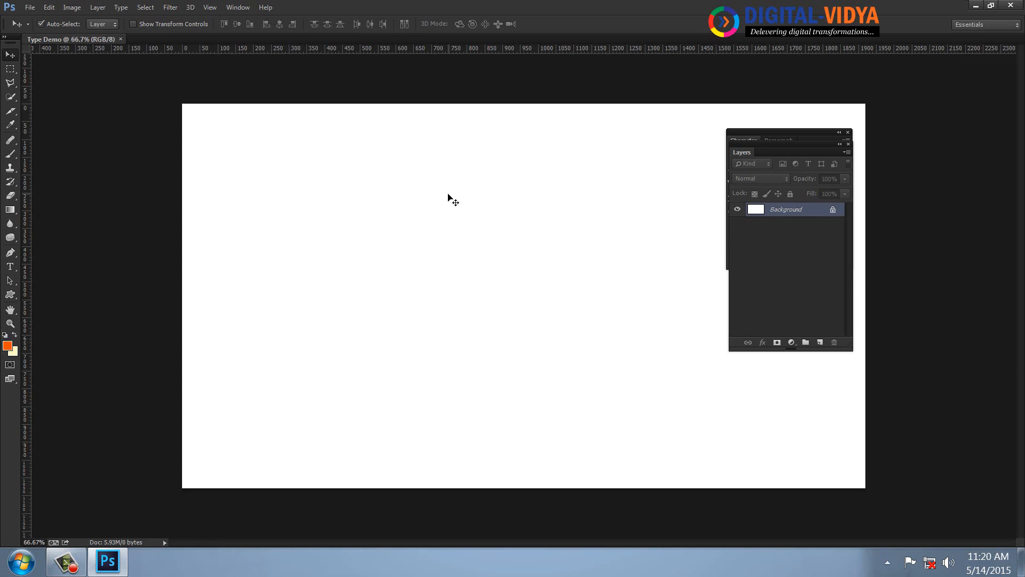
Step: Zoom the canvas to 100%, close the Character panel and move the Layers panel away from the middle of the canvas
key(ctrl+1)
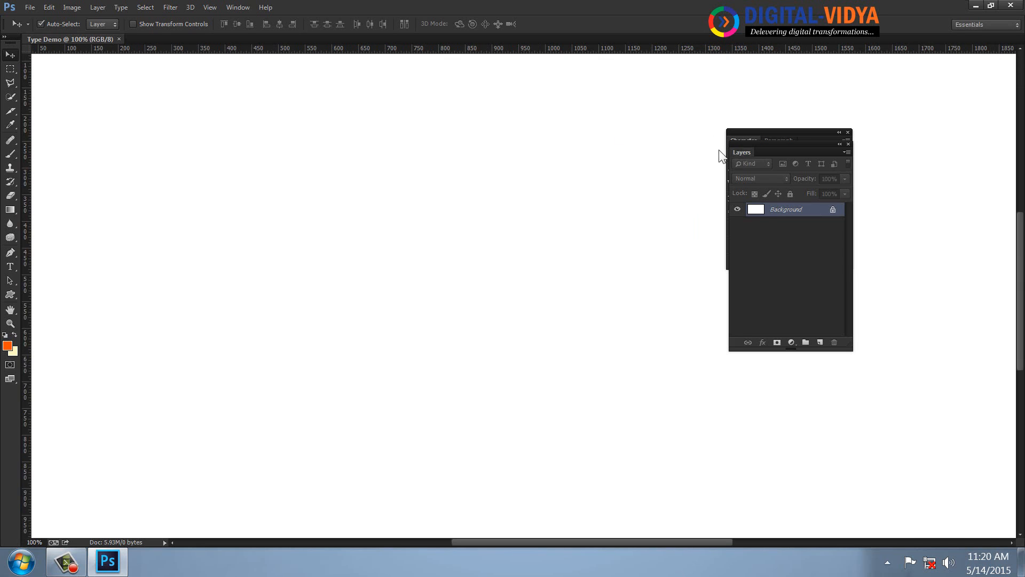
drag(742, 152, 503, 99)
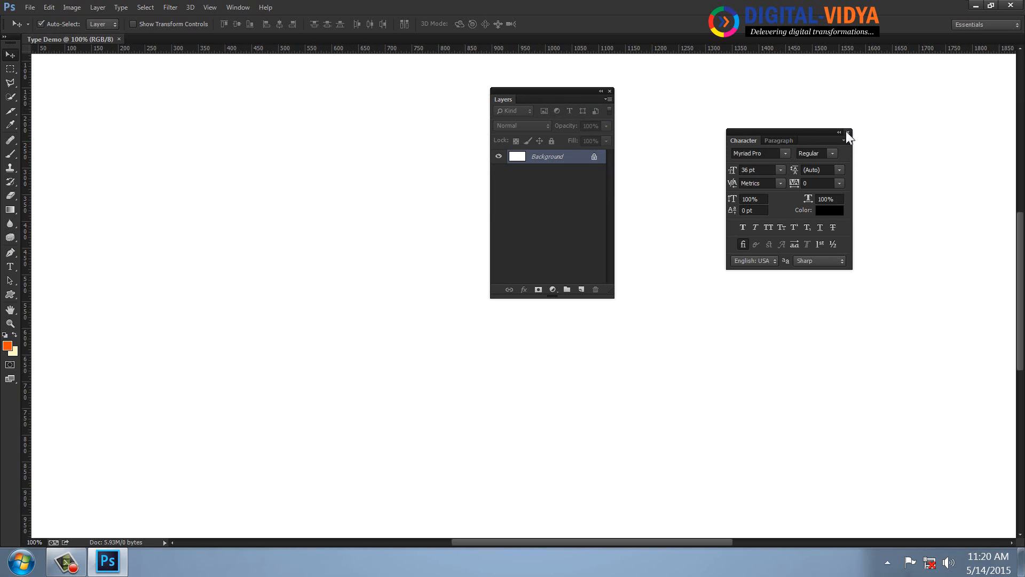
click(848, 132)
drag(555, 96, 890, 118)
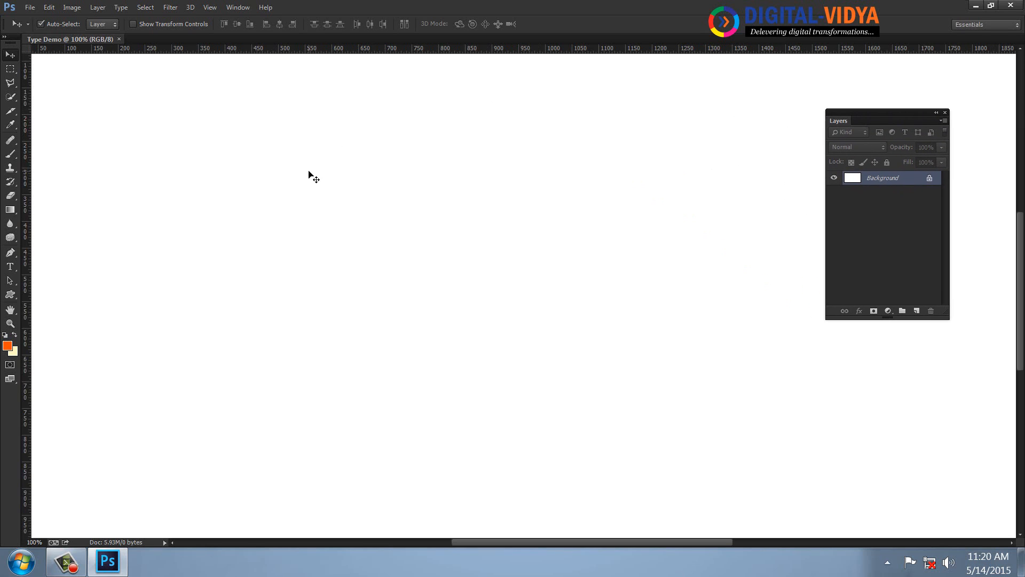
Step: Add horizontal point text reading "Welcome to online Tutorial" in the upper part of the canvas
click(14, 268)
click(44, 266)
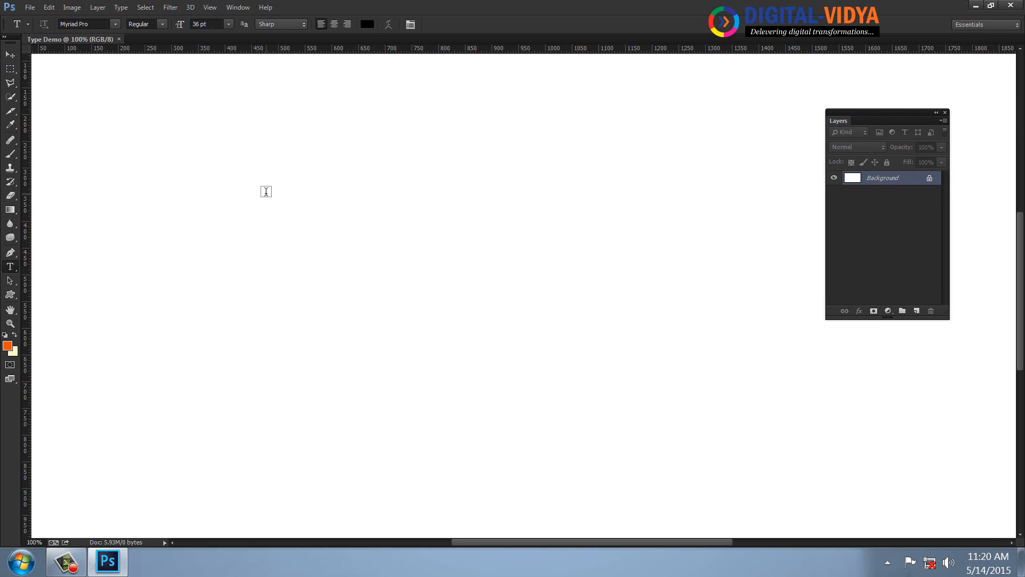
click(265, 191)
text(Welcome top)
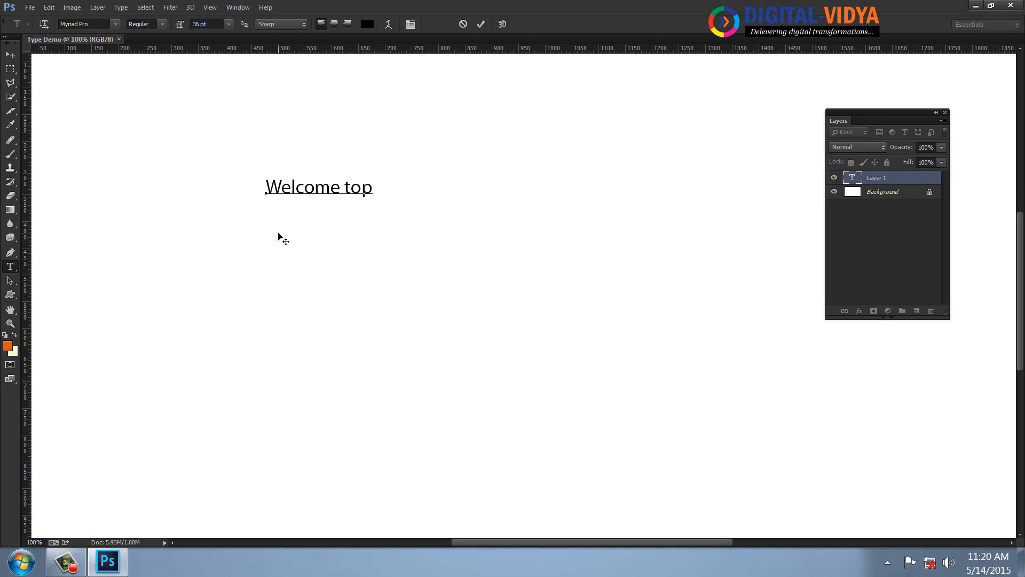
text(onl)
text(ne)
key(BackSpace)
key(BackSpace)
key(BackSpace)
text(line Tr)
key(BackSpace)
key(BackSpace)
key(BackSpace)
text(Tutorial)
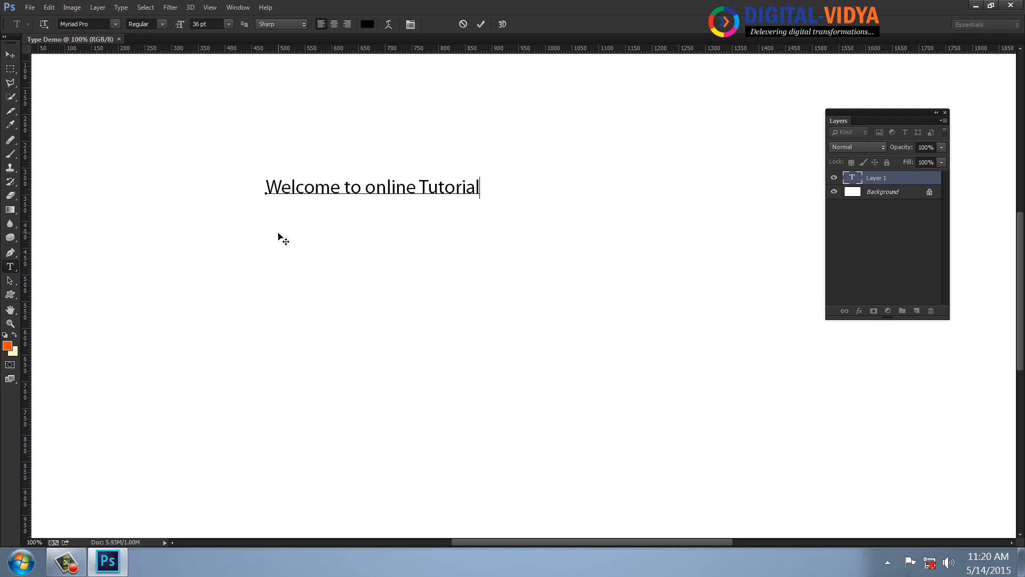
Step: Extend the text line with "for Telugu People!"
text( in T)
key(BackSpace)
key(BackSpace)
key(BackSpace)
key(BackSpace)
key(BackSpace)
text(for Telugu )
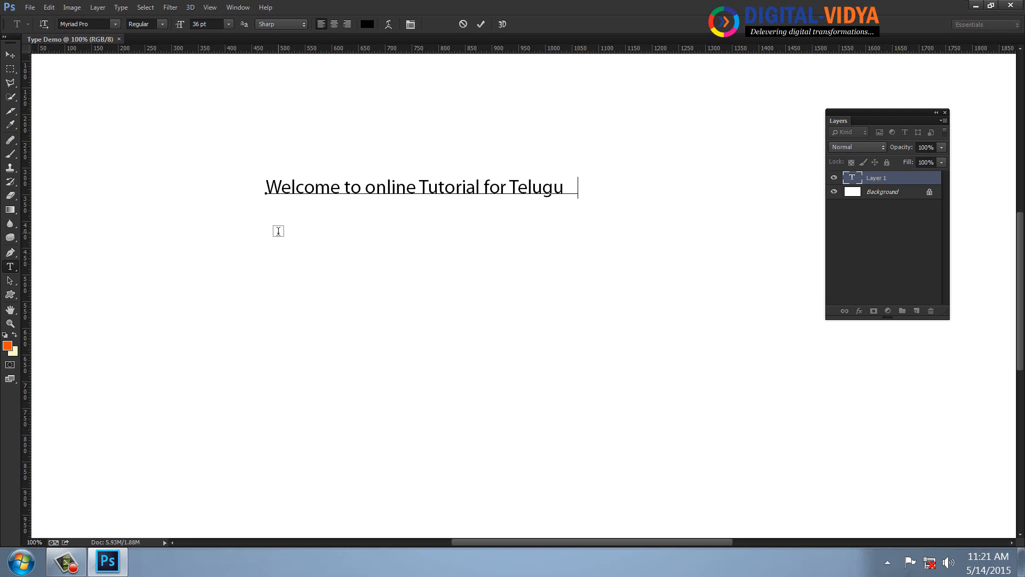
text(People!)
Step: Select the whole text line and step its font family through the typefaces beginning with "a" as far as Agenda
key(ctrl+a)
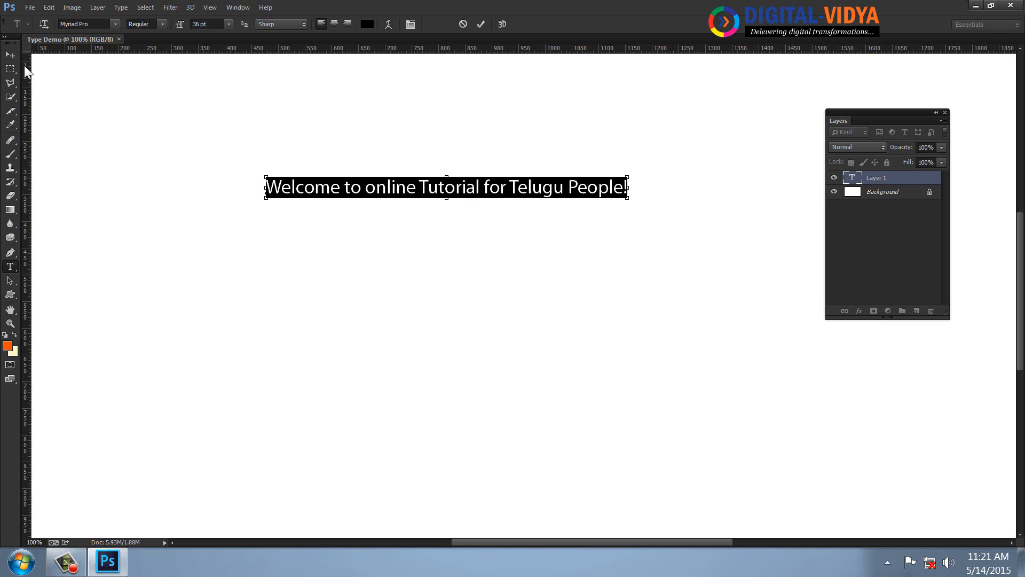
click(89, 21)
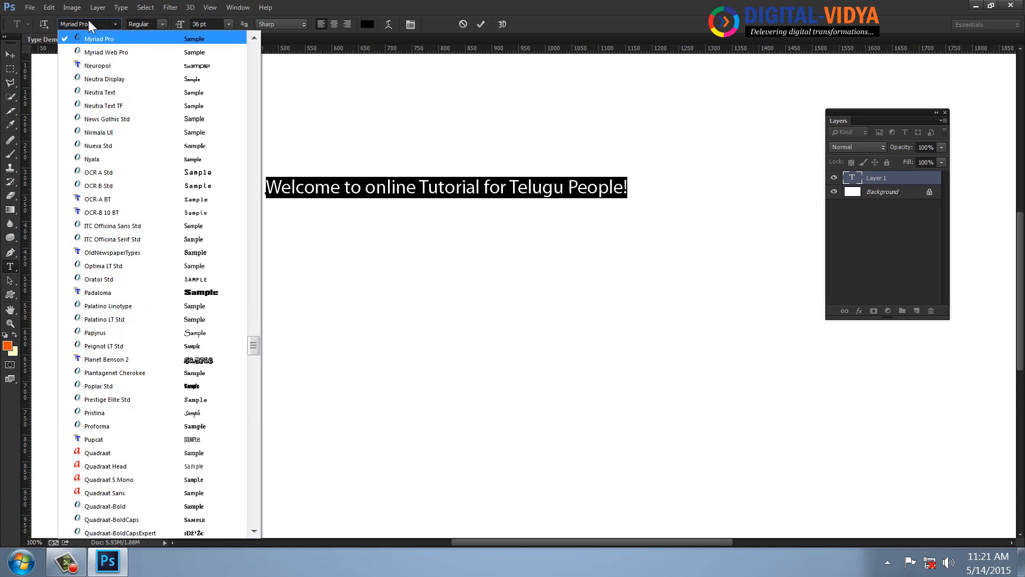
click(95, 21)
text(abeatbyKai)
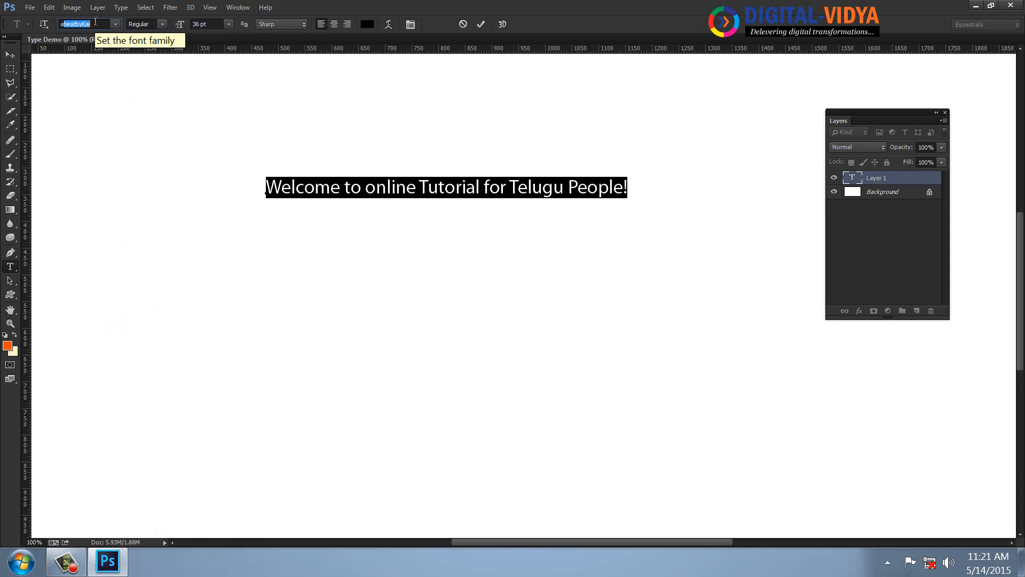
key(Down)
key(Down)
key(Down)
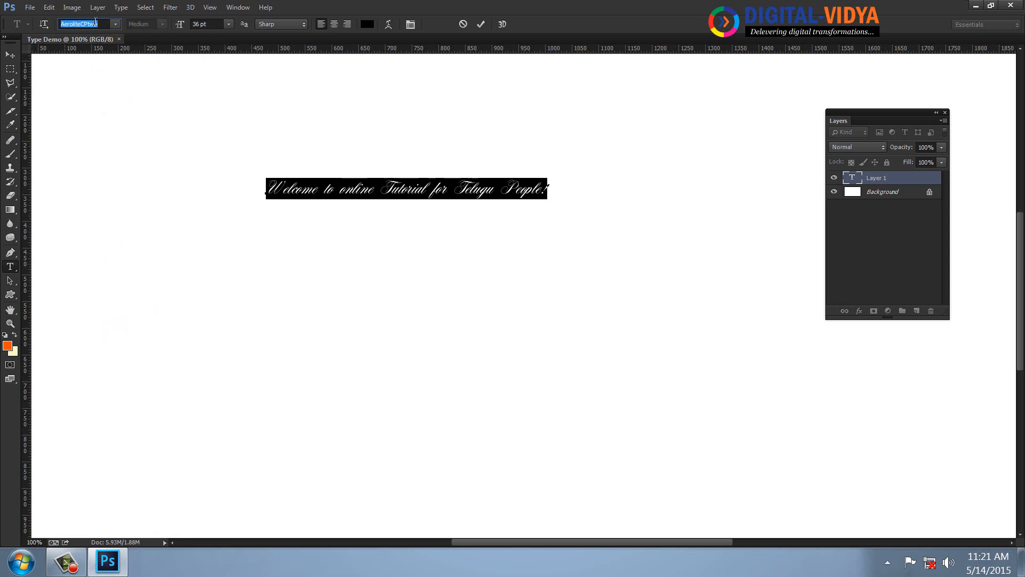
Step: Browse the font families and set the selected welcome line to Amplitude-Light
click(114, 24)
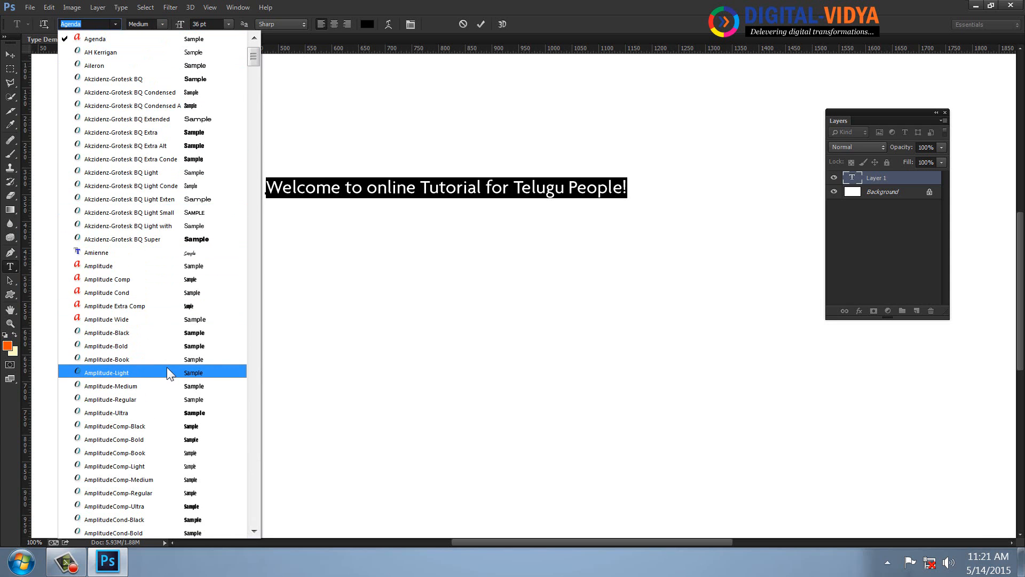
scroll(167, 367, down, 6)
scroll(170, 373, down, 5)
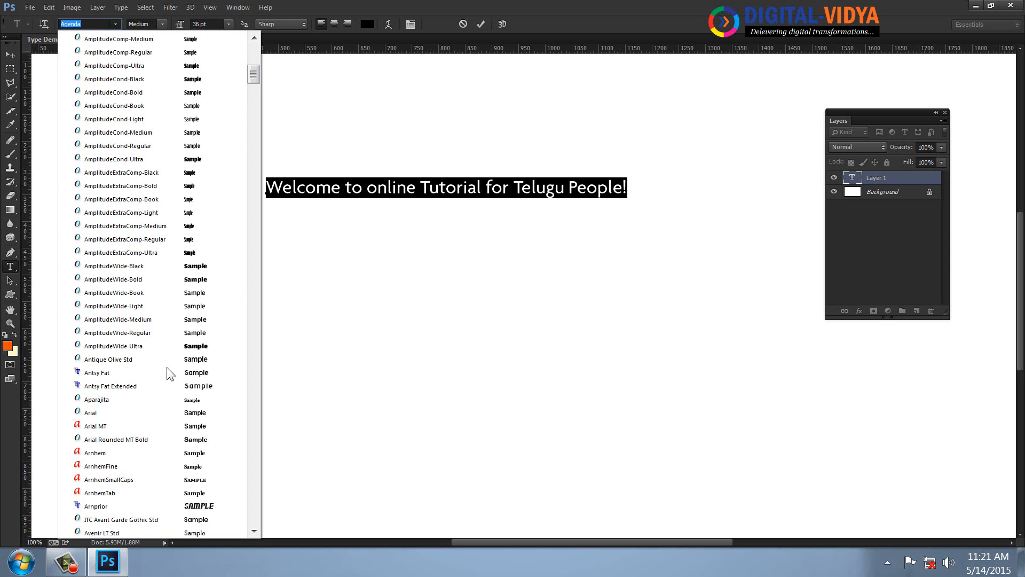
scroll(169, 373, down, 1)
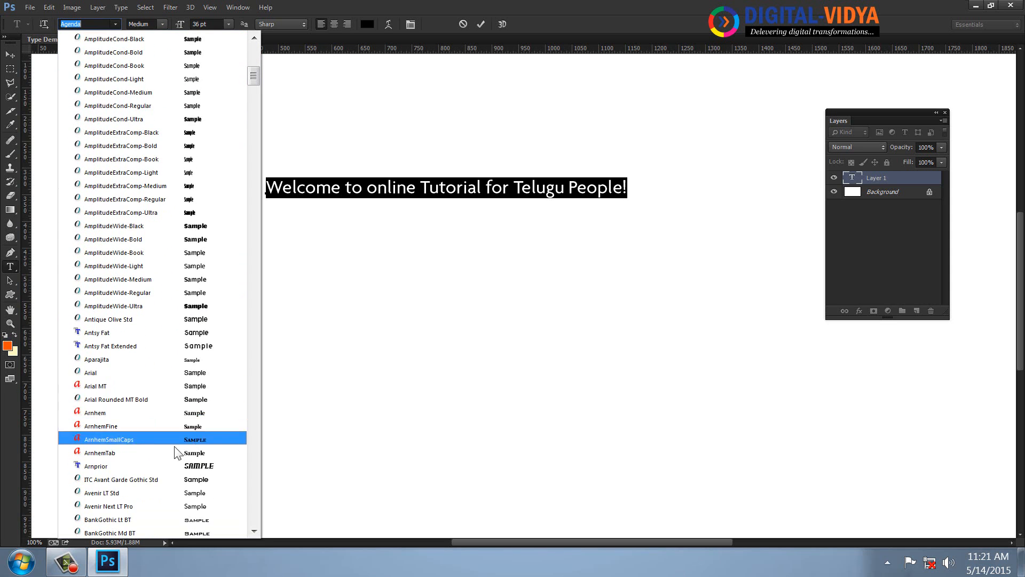
scroll(187, 214, up, 3)
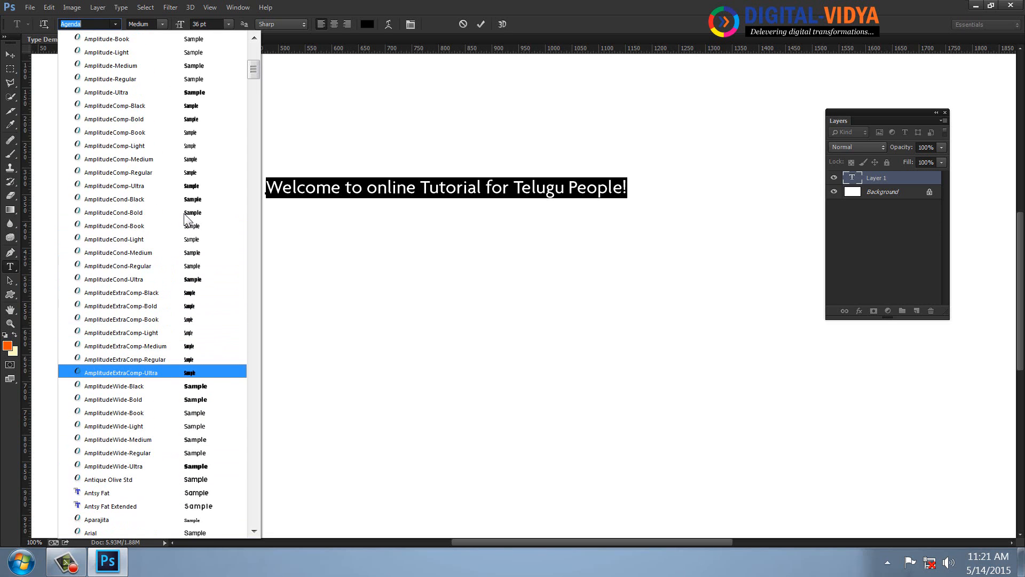
scroll(170, 84, up, 9)
key(Return)
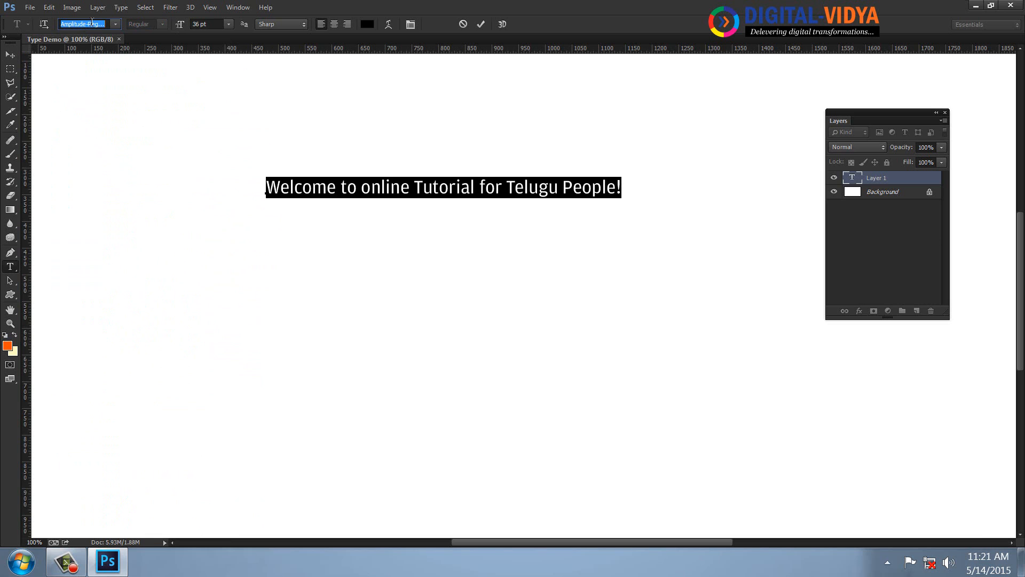
key(Up)
key(Up)
key(Up)
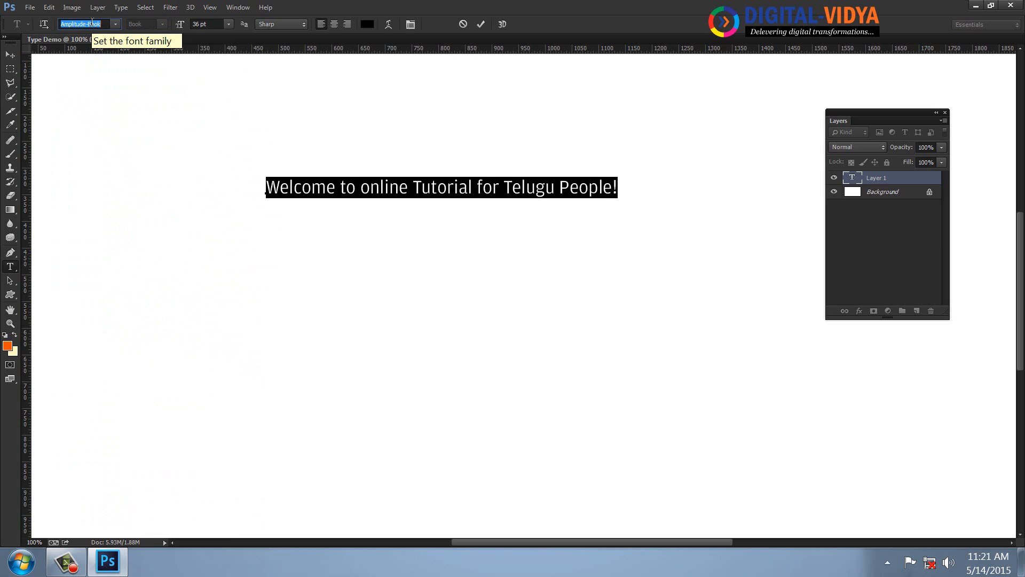
key(Up)
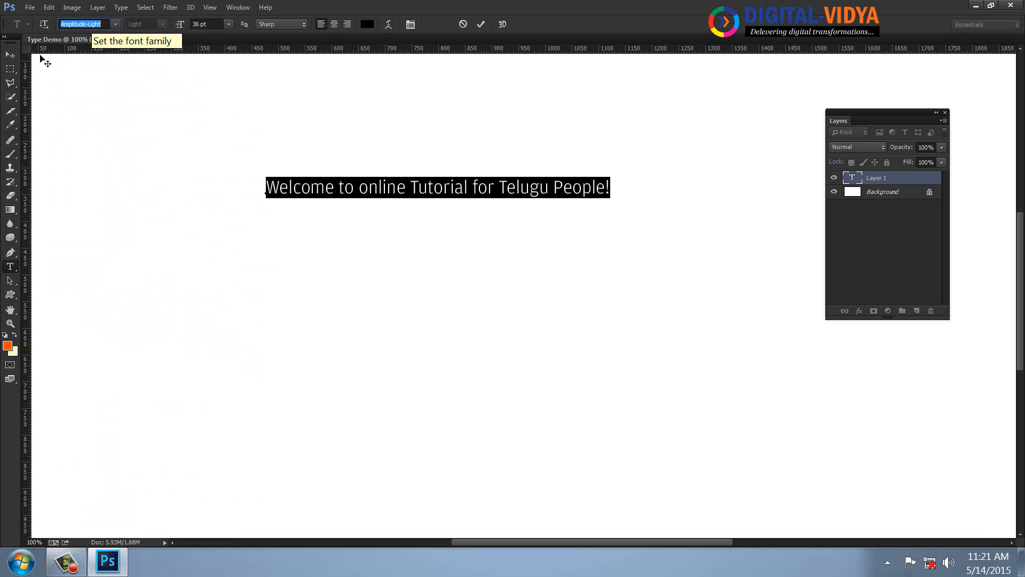
Step: Commit the welcome line and fill its text with the orange foreground color
click(11, 55)
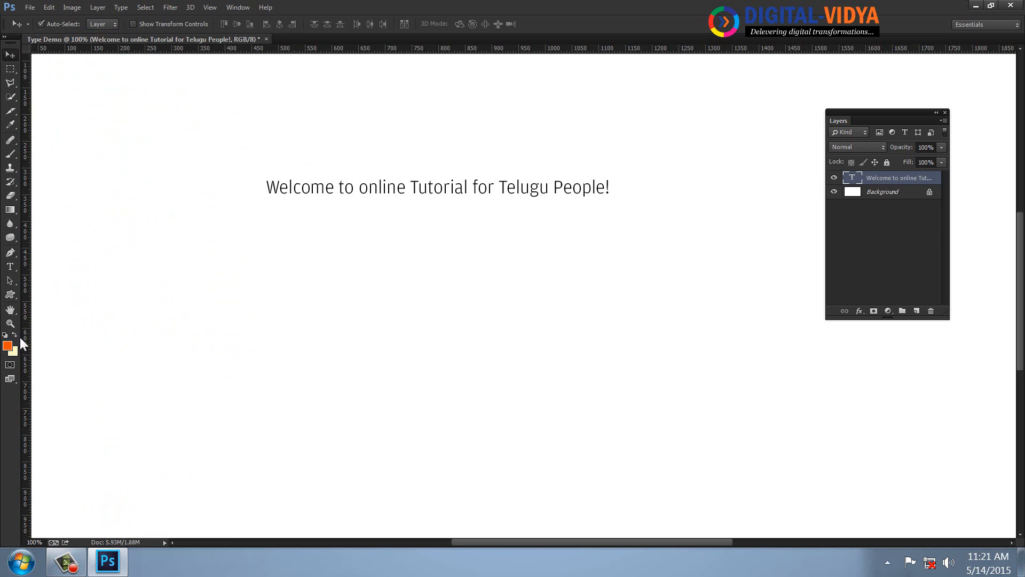
key(alt+BackSpace)
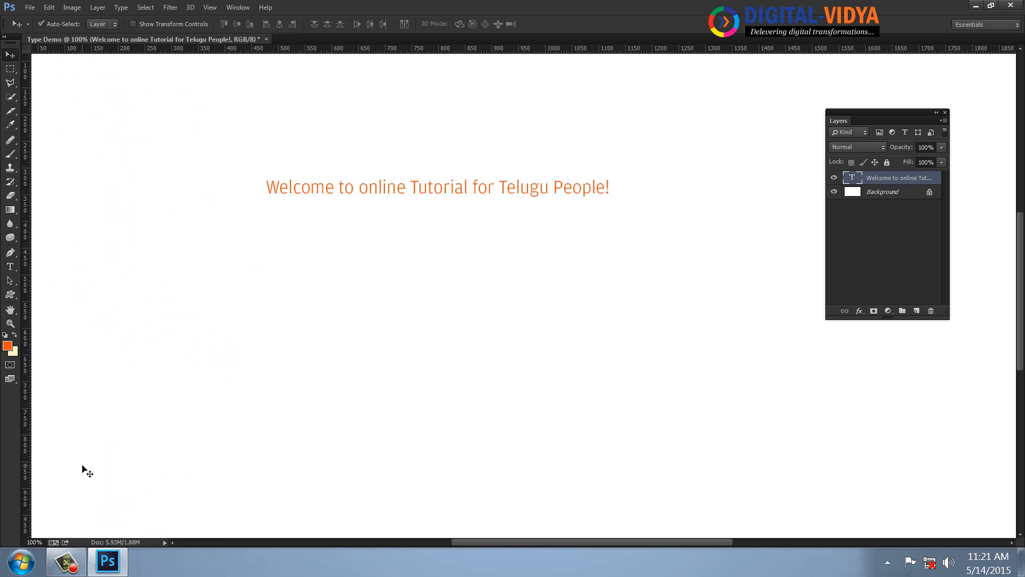
Step: Launch Microsoft Word by running winword and dismiss the activation wizard
key(super+r)
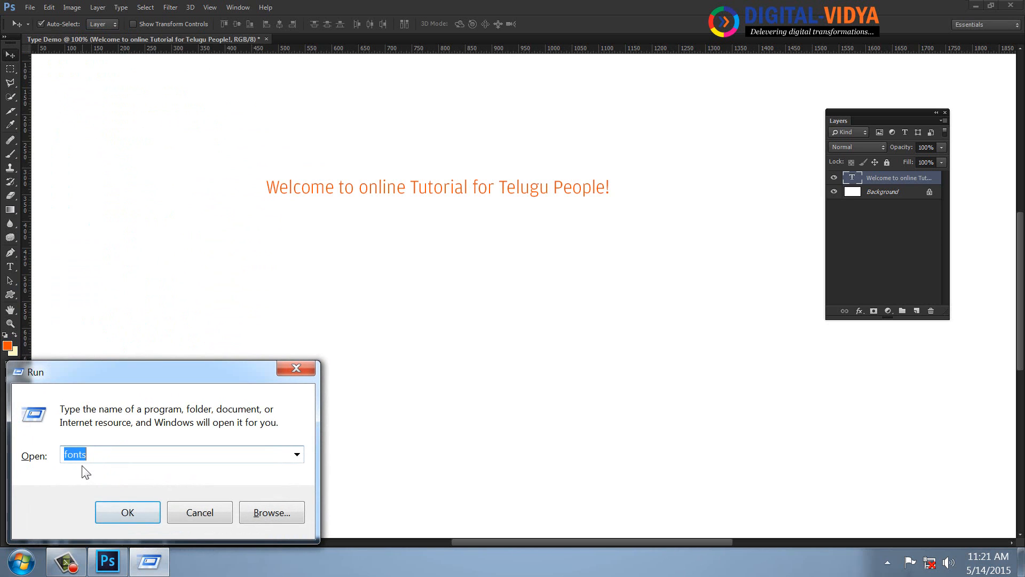
text(winw)
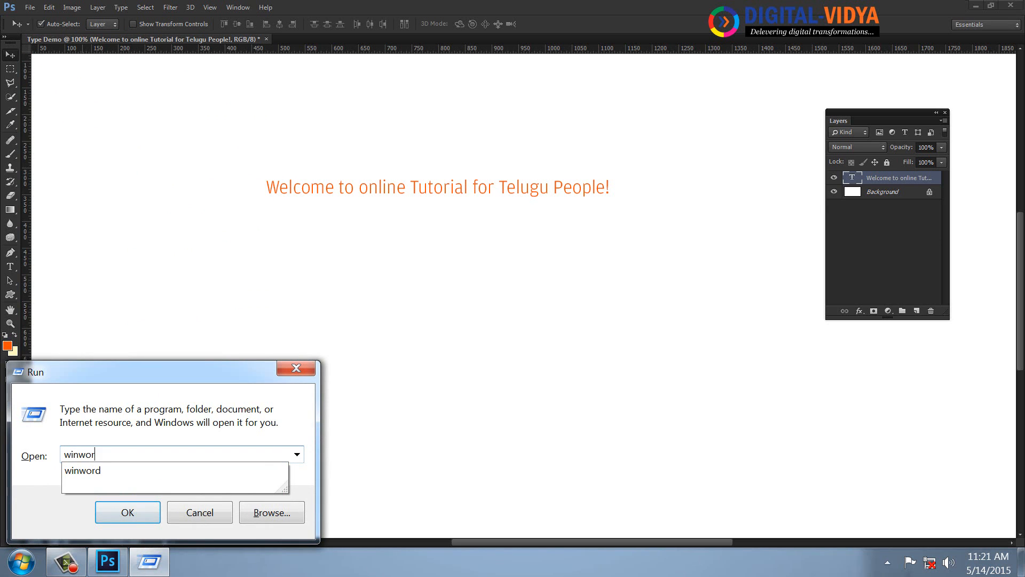
text(or)
click(82, 470)
key(Return)
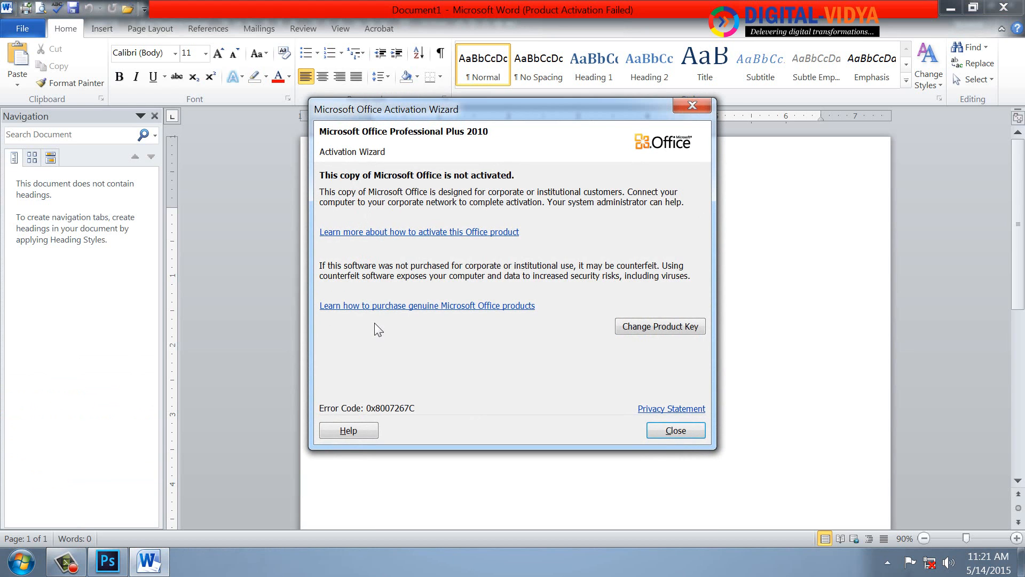
click(693, 430)
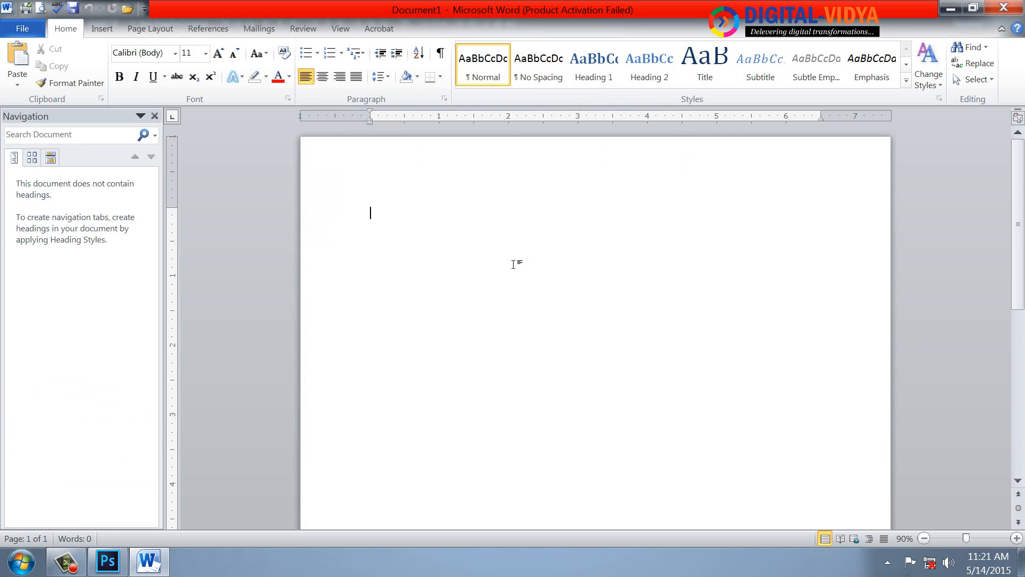
Step: Generate sample text in the blank document with =rand(3,2) and copy all of it
text(=rand)
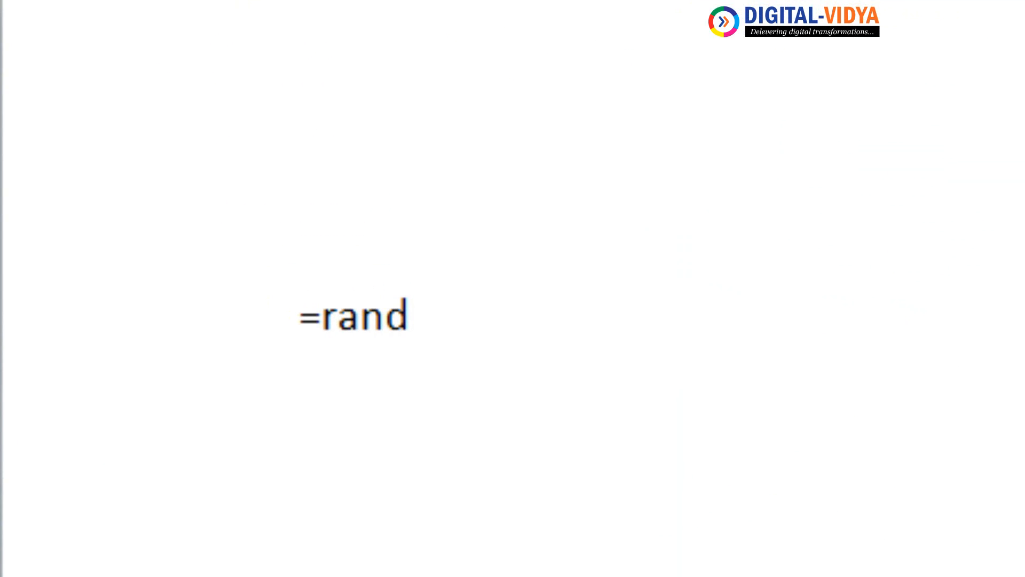
text((2)
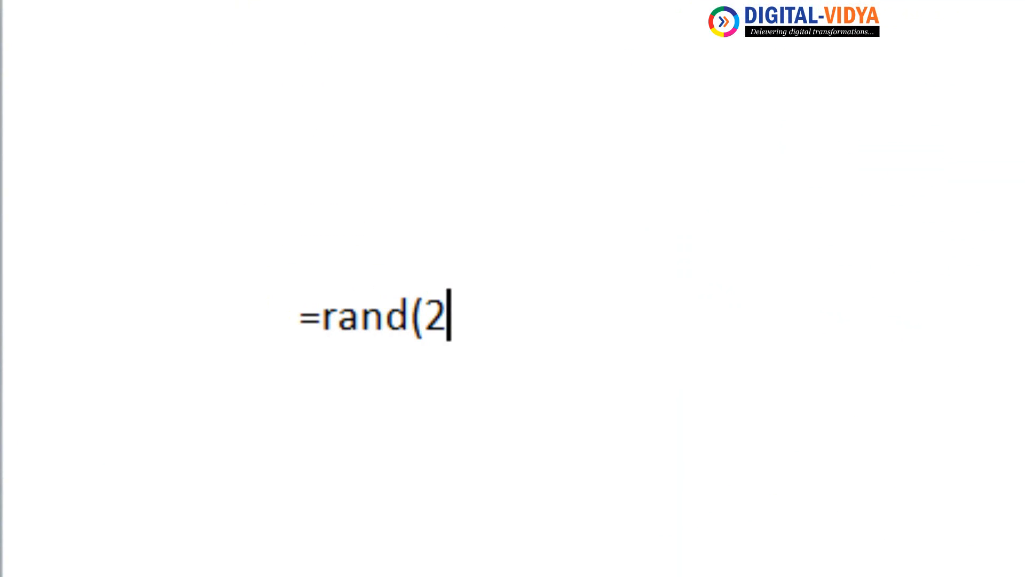
key(BackSpace)
text(3,)
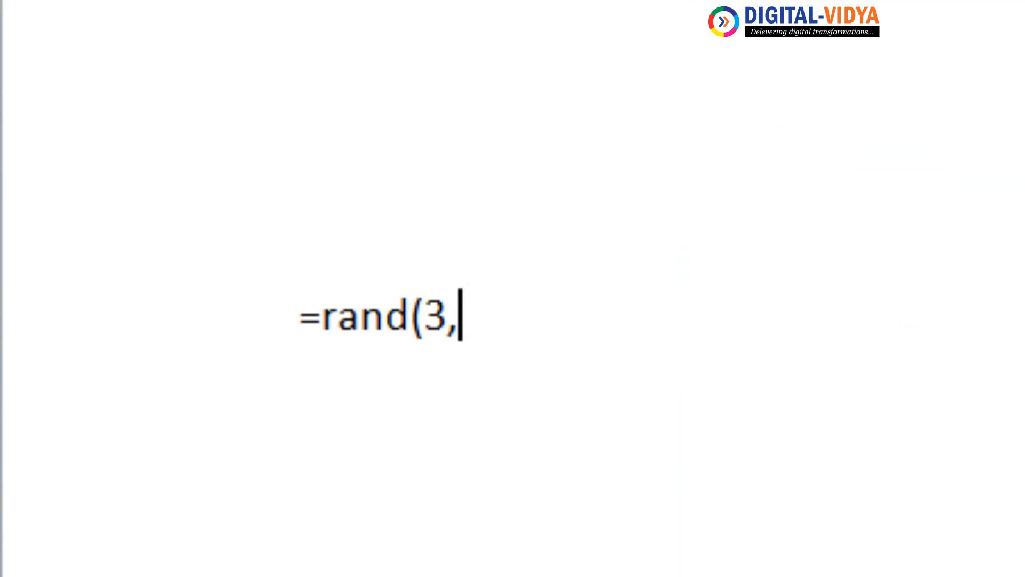
text(2))
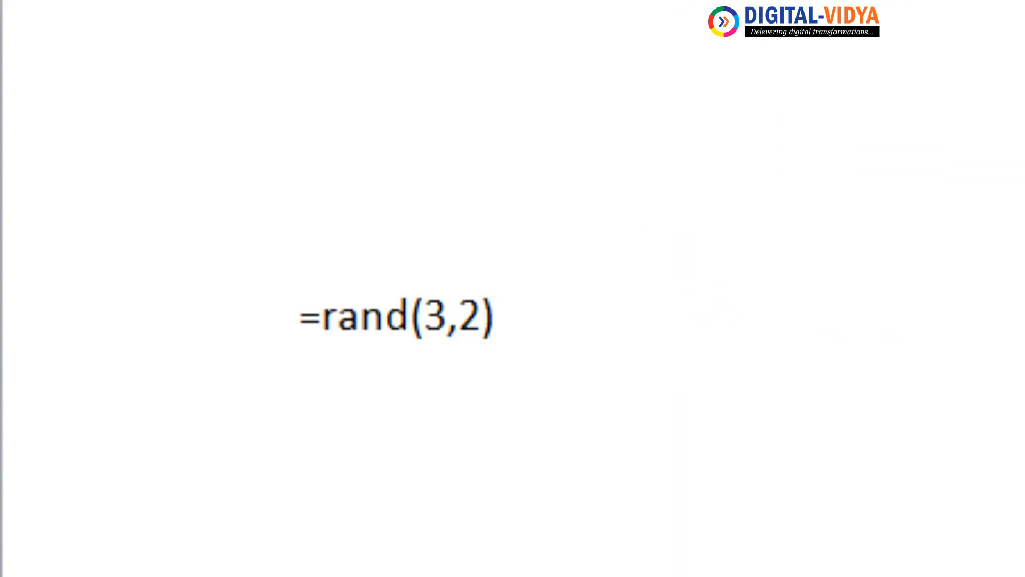
key(Return)
key(ctrl+a)
key(ctrl+c)
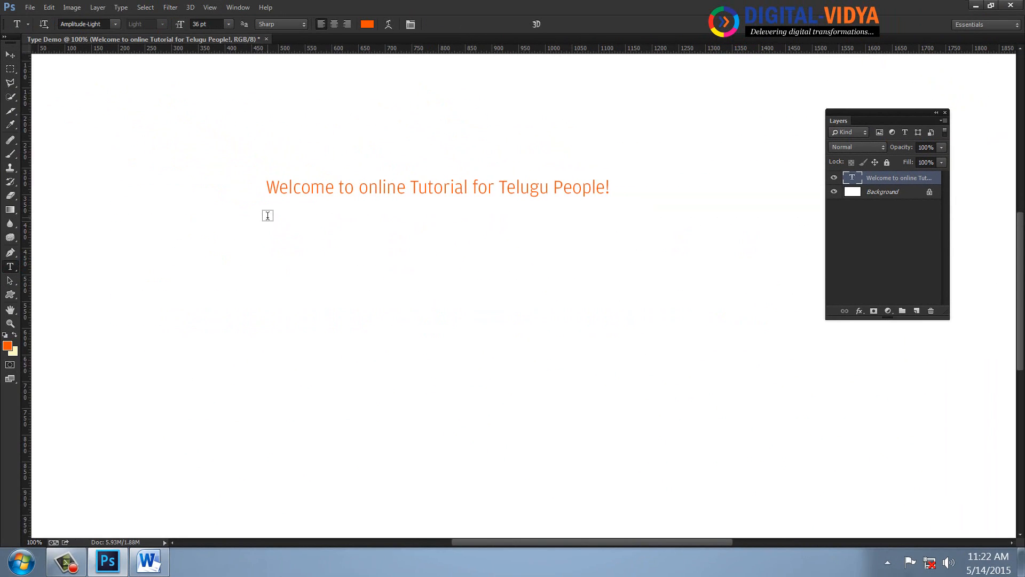
Step: In Photoshop, create a paragraph text box below the heading at about the heading's width, at 18 pt, containing the copied sample text
drag(267, 215, 616, 379)
click(228, 24)
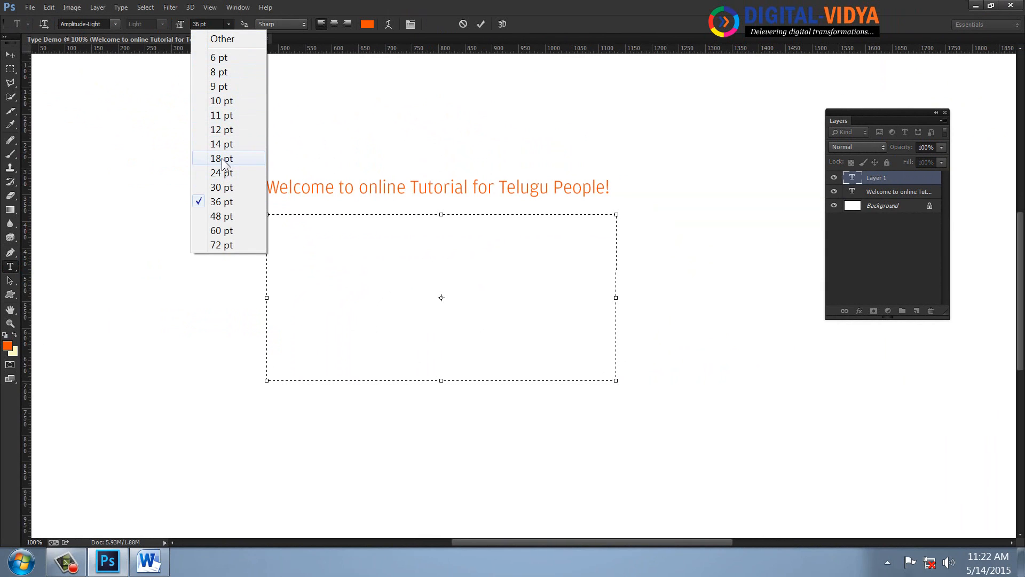
click(223, 159)
key(ctrl+v)
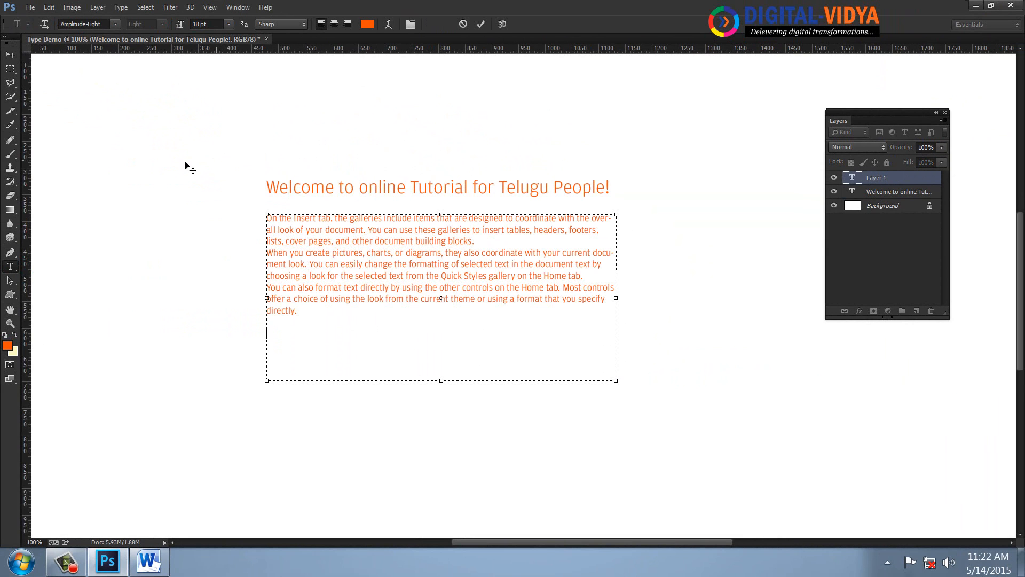
click(10, 56)
Step: Set the foreground color to gray 787472 and fill the sample paragraph text with it
click(8, 345)
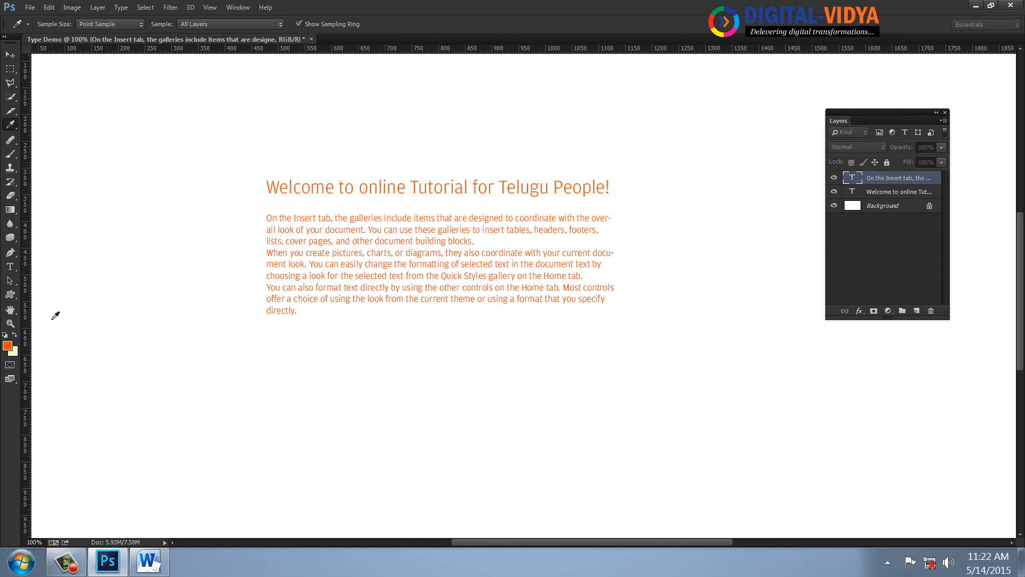
drag(440, 283, 437, 289)
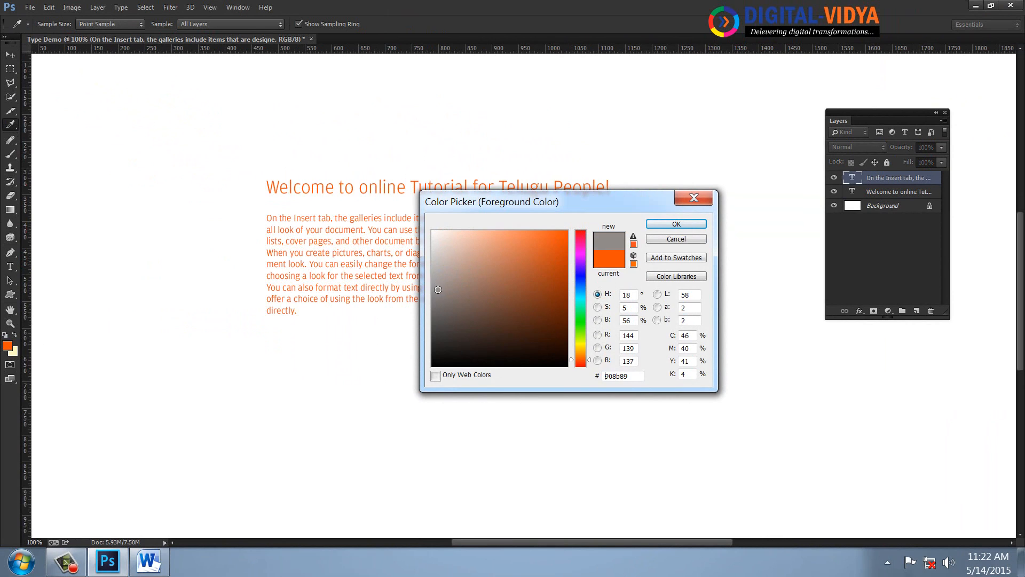
click(439, 302)
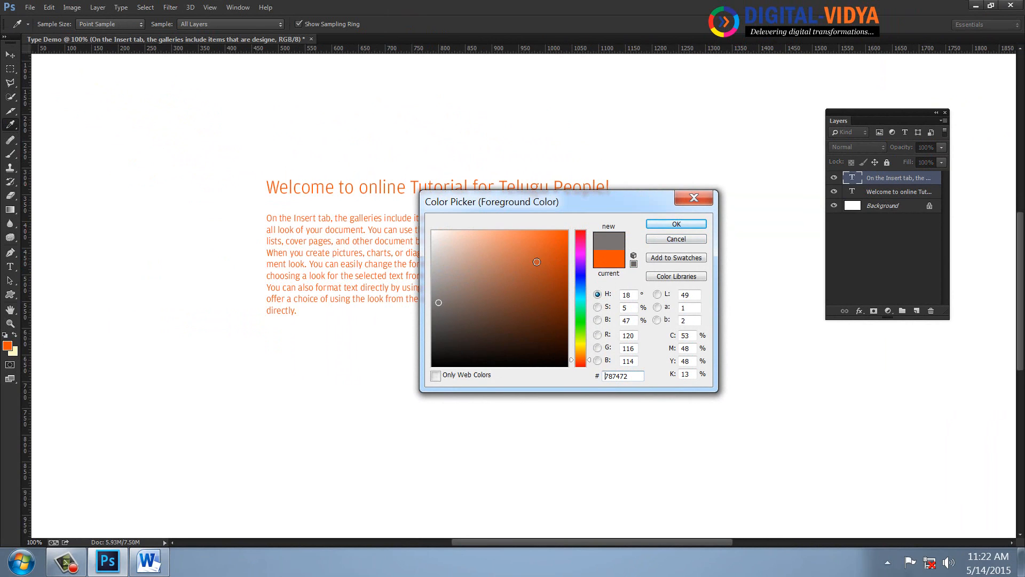
click(678, 224)
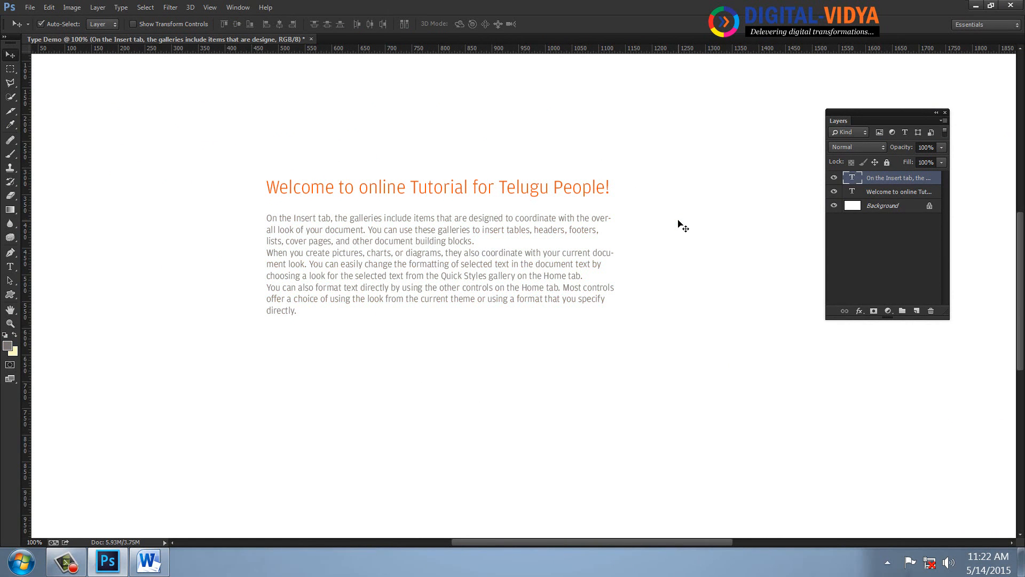
Step: Remove the line breaks after "building blocks." and "Home tab." to join the sample text into one paragraph
click(12, 266)
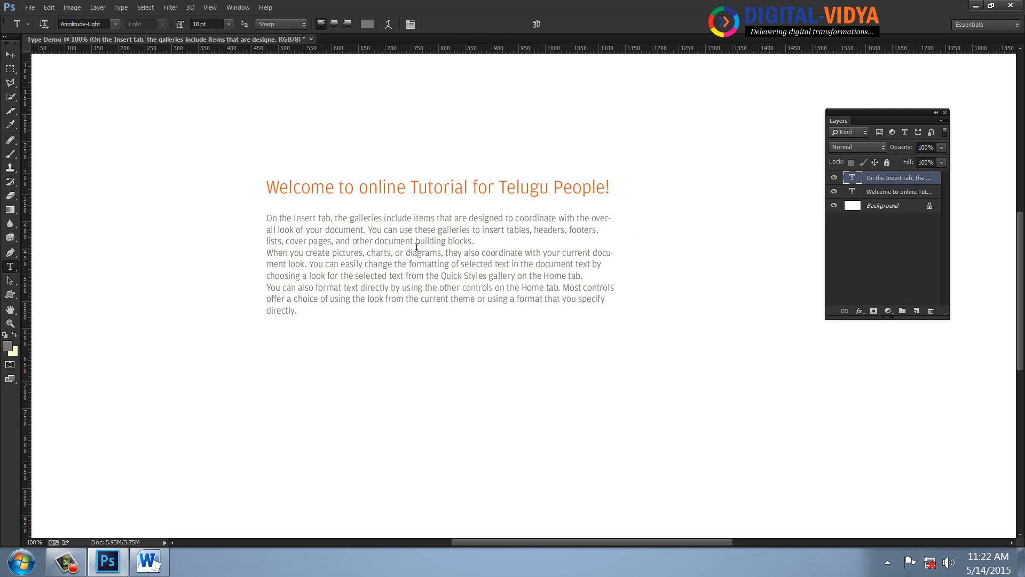
click(482, 258)
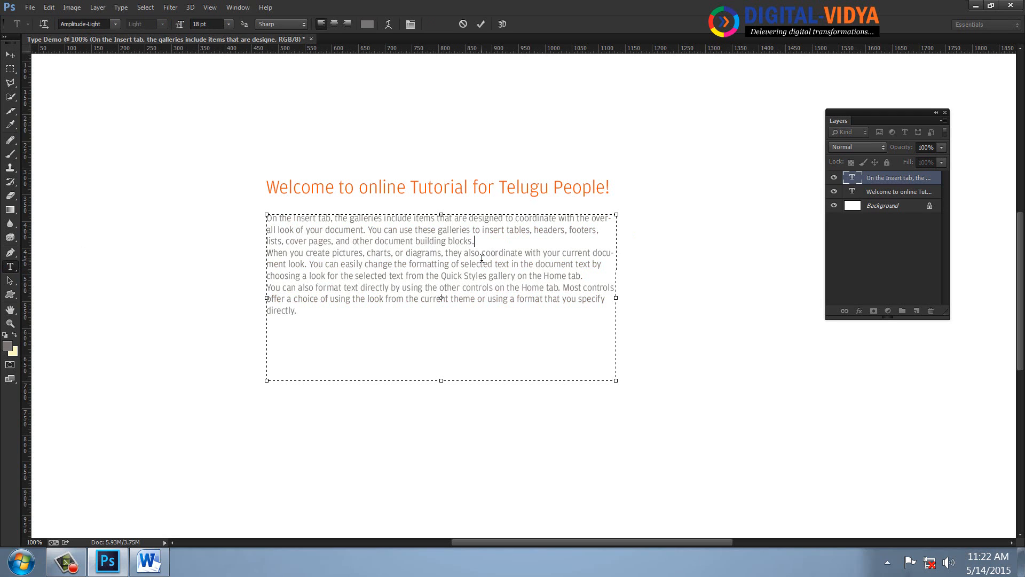
key(Delete)
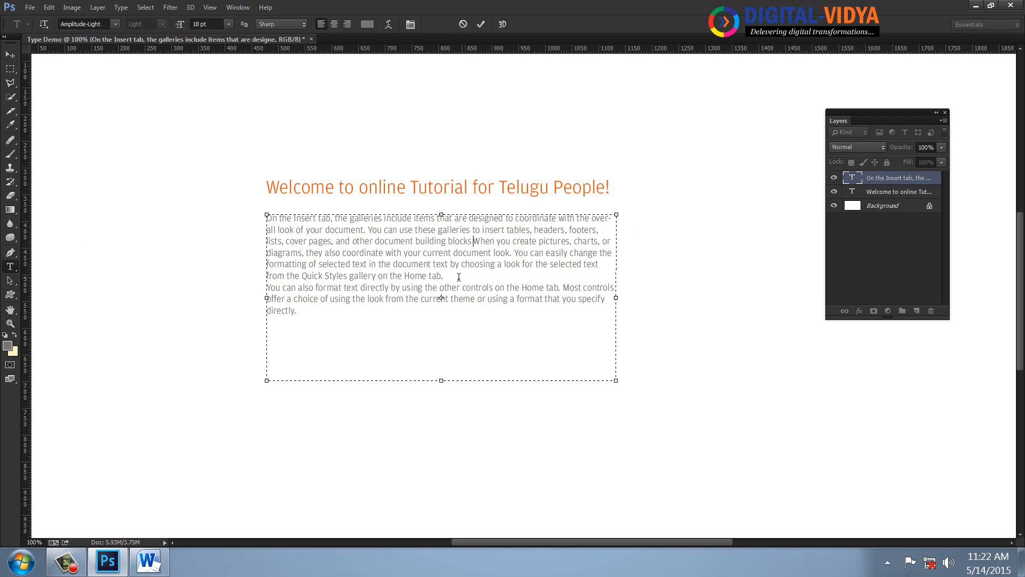
key(Delete)
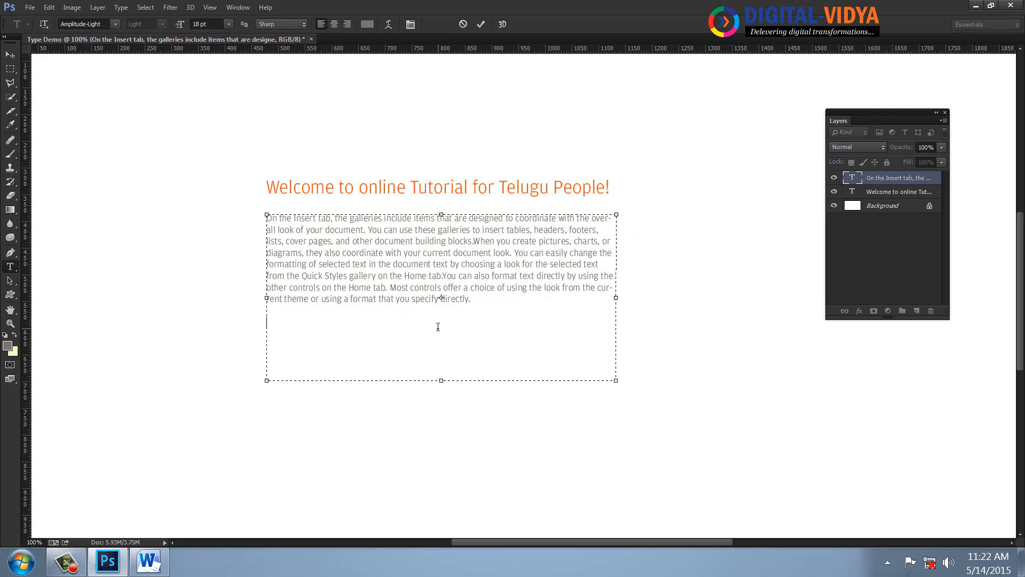
Step: Shorten the paragraph's text box to just below its last line and move the paragraph slightly closer to the heading
drag(442, 382, 438, 312)
click(12, 56)
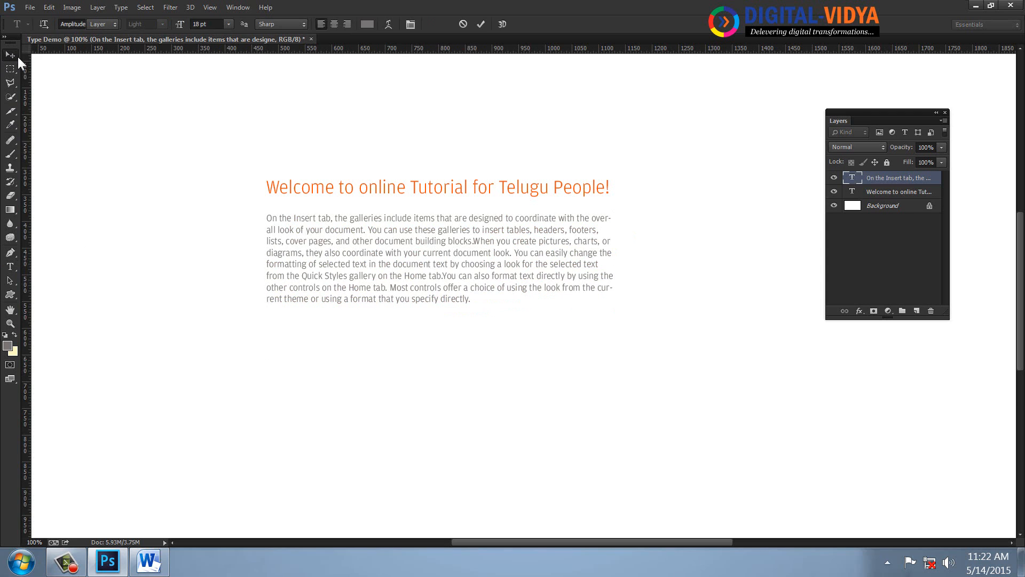
drag(487, 221, 489, 219)
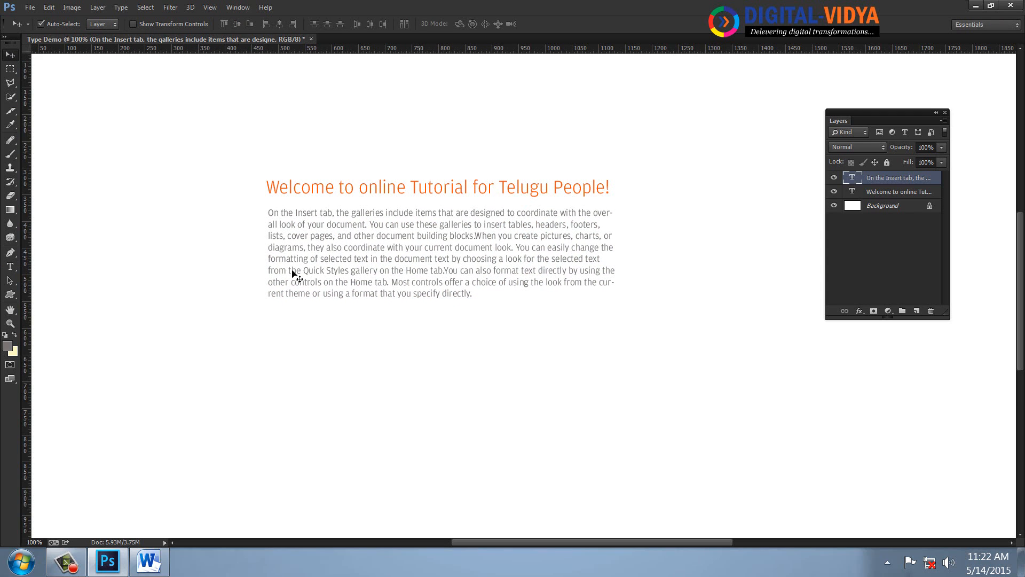
Step: Select the heading and paragraph layers together and duplicate them beside the originals, to the right
shift+click(899, 194)
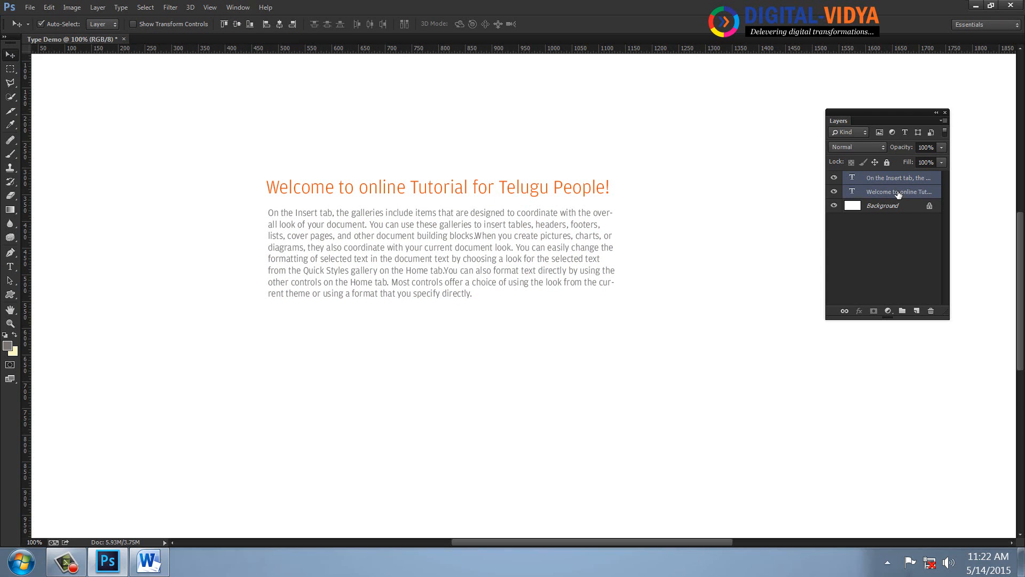
drag(340, 251, 613, 289)
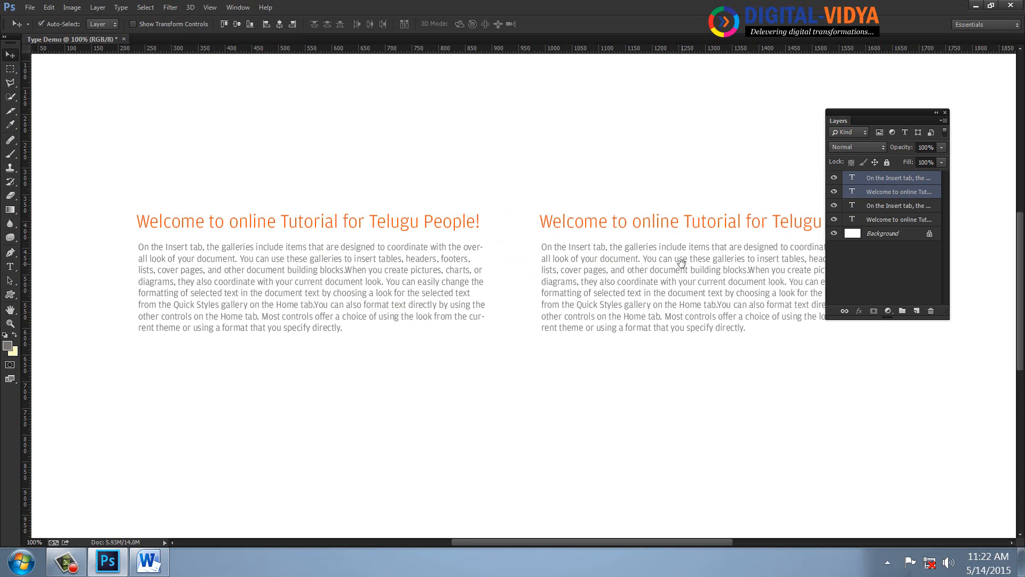
drag(681, 264, 340, 259)
drag(497, 265, 839, 275)
drag(574, 281, 515, 286)
drag(304, 292, 264, 296)
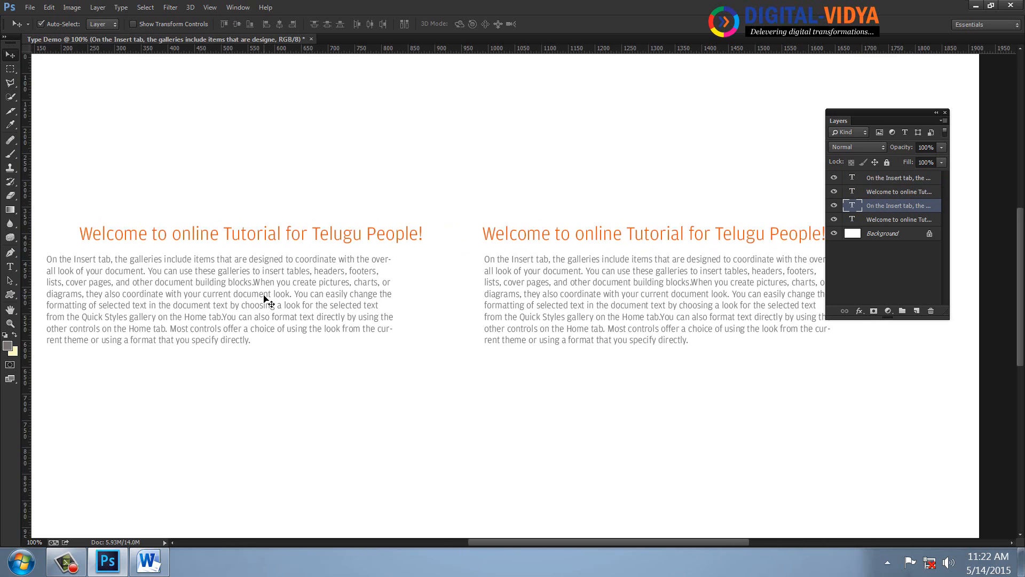
key(ctrl+z)
drag(641, 272, 562, 274)
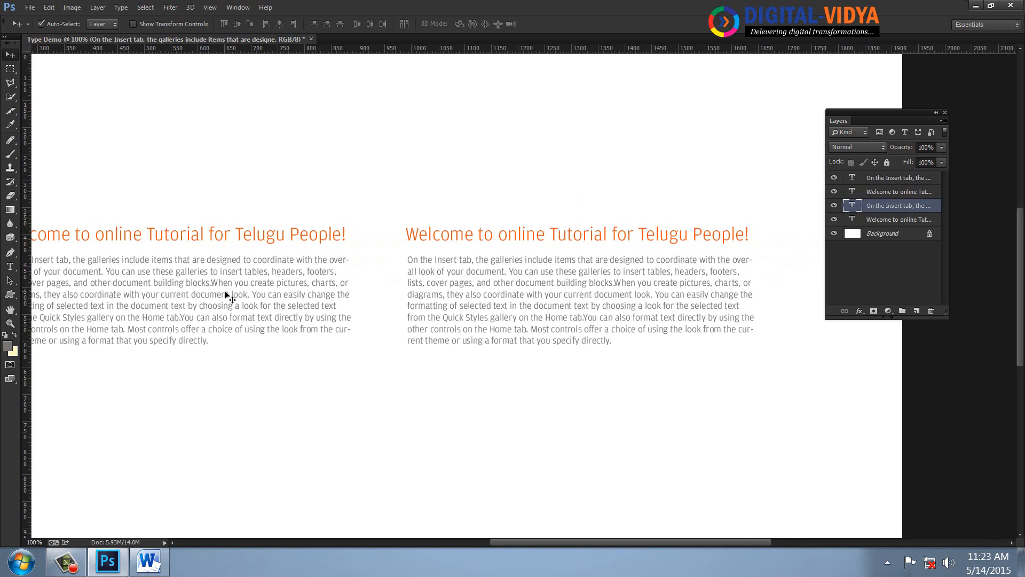
drag(197, 267, 356, 249)
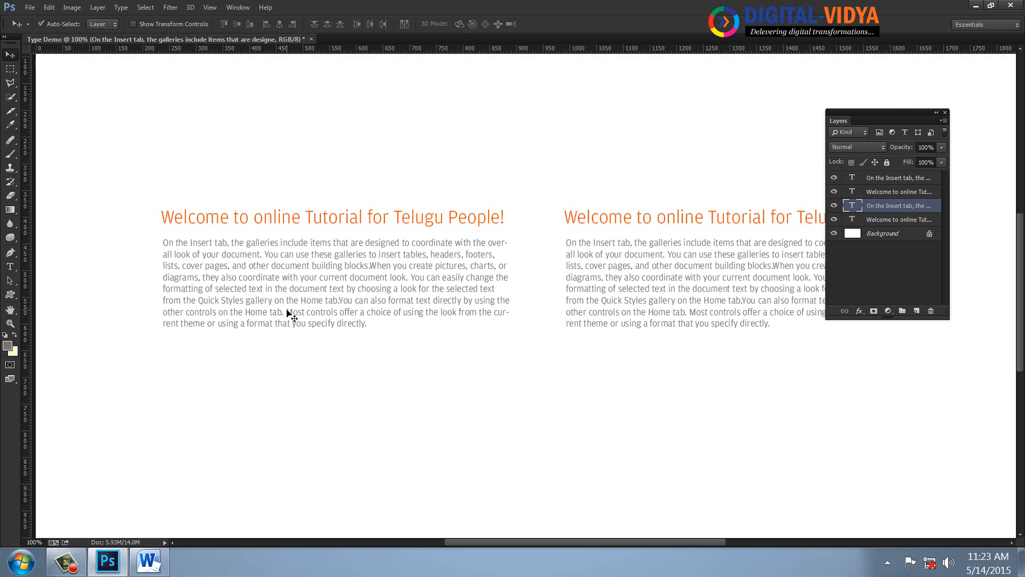
Step: Draw a rectangular selection around the first heading and paragraph, and create a new layer directly above the background
click(10, 69)
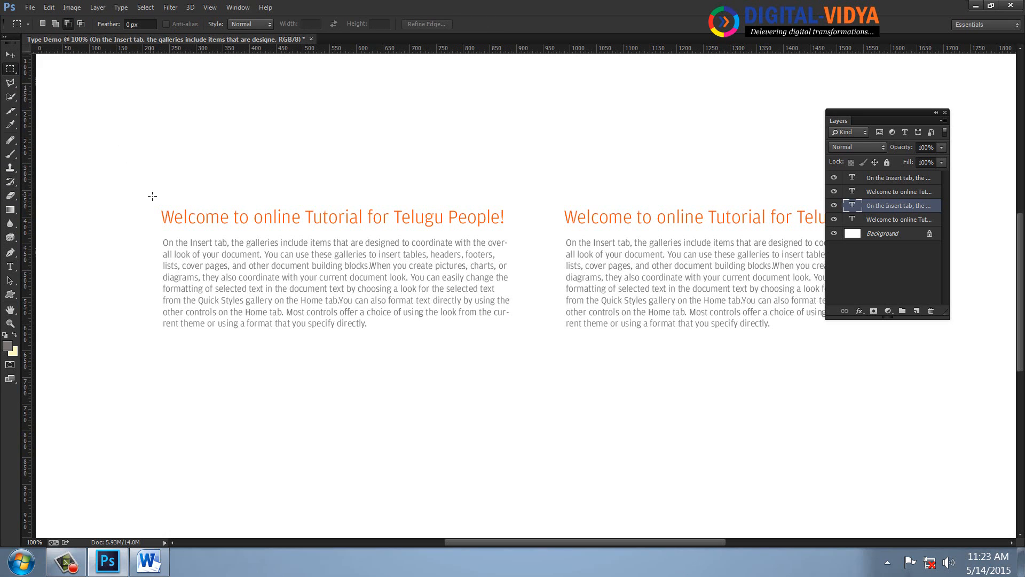
drag(151, 195, 533, 341)
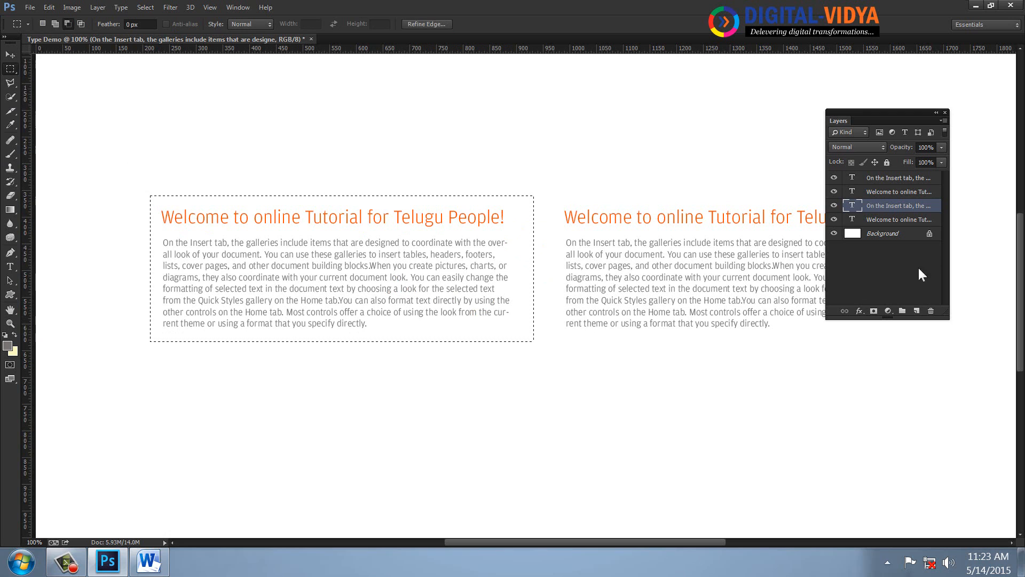
click(906, 241)
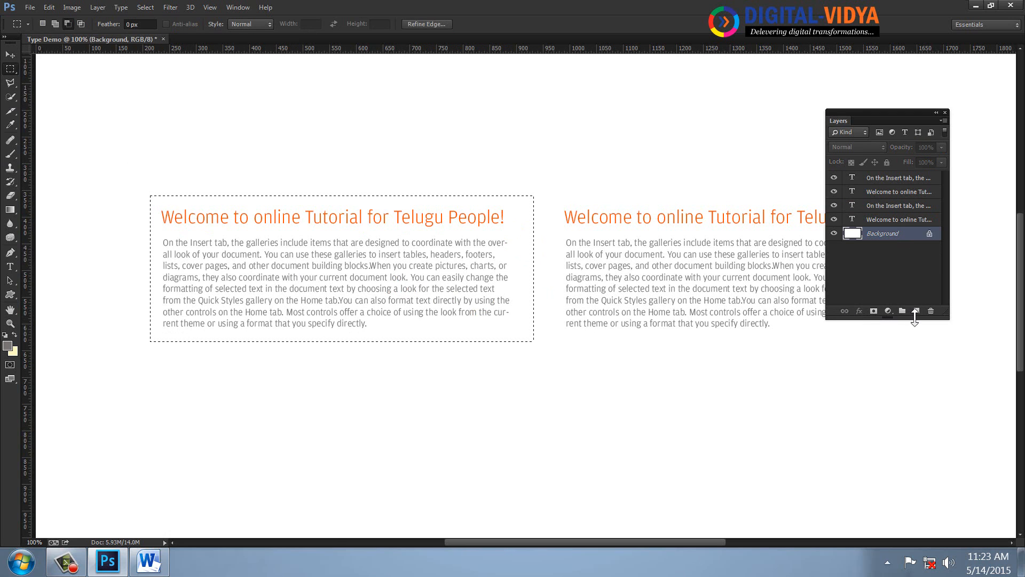
click(916, 311)
Step: Set the foreground color to light gray eeebe9, fill the rectangular selection with it, and deselect
click(7, 346)
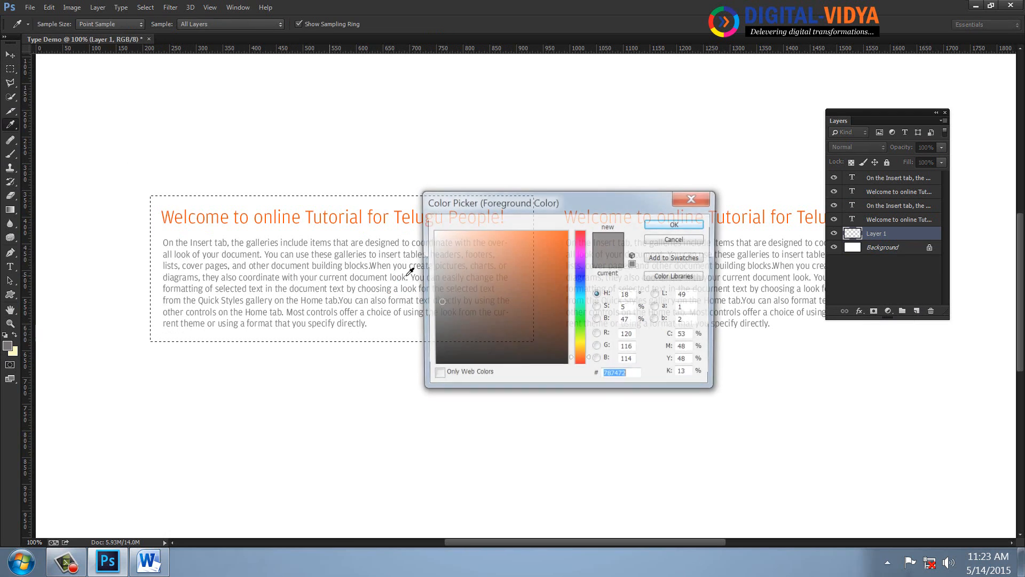
drag(438, 260, 435, 244)
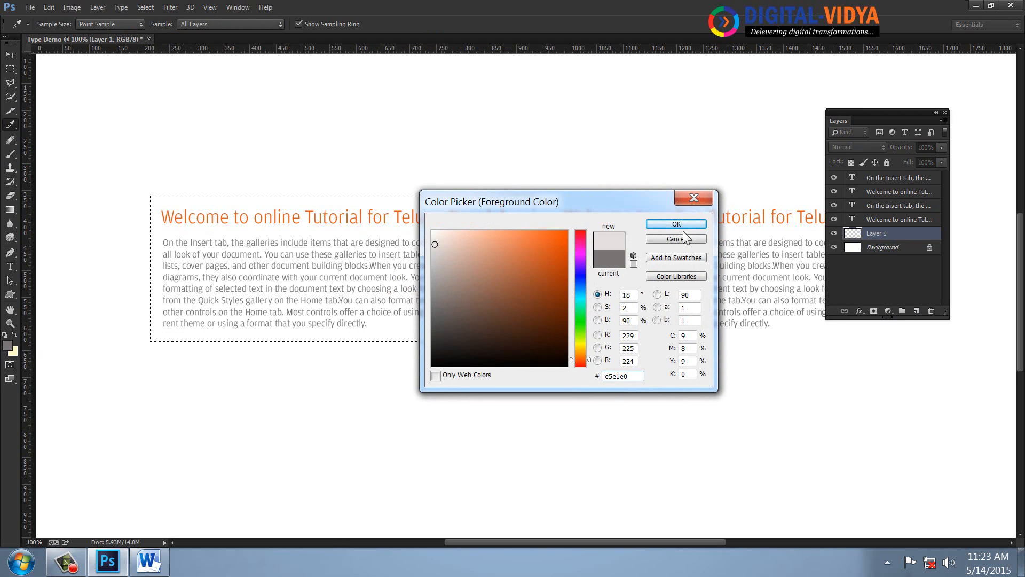
click(433, 234)
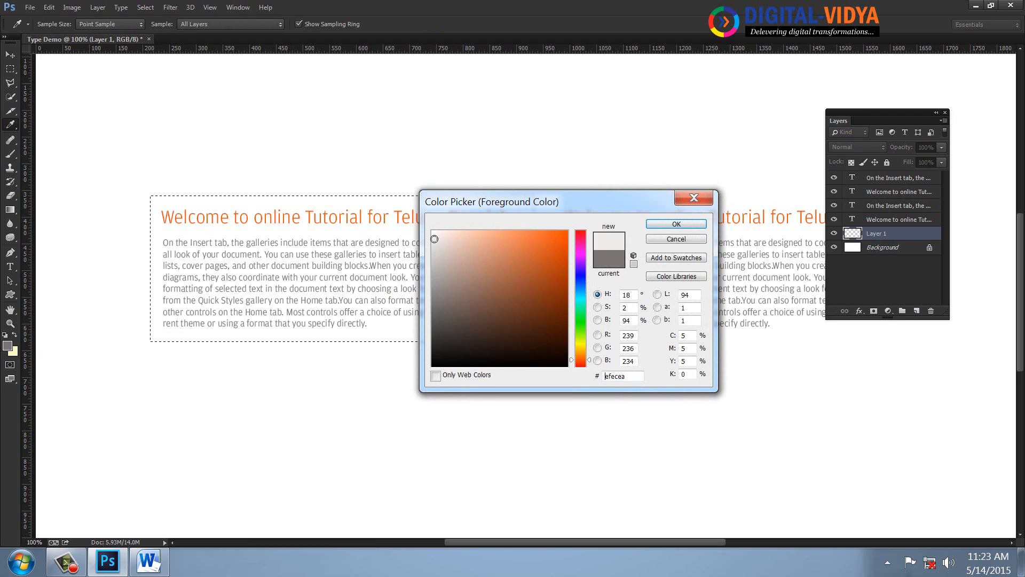
click(687, 226)
key(alt+BackSpace)
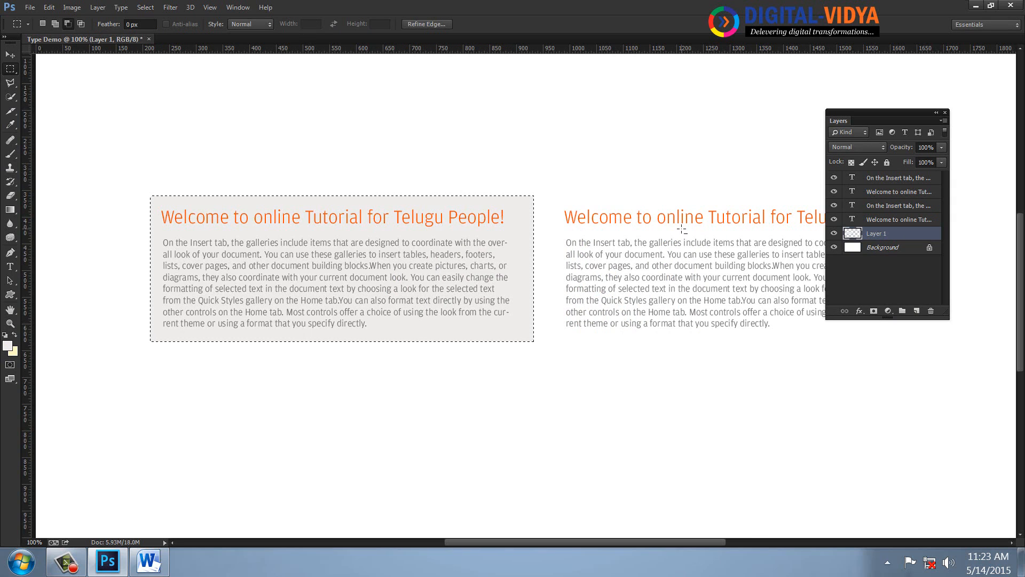
key(ctrl+d)
Step: Duplicate the light gray panel and place the copy behind the second heading and paragraph
click(13, 58)
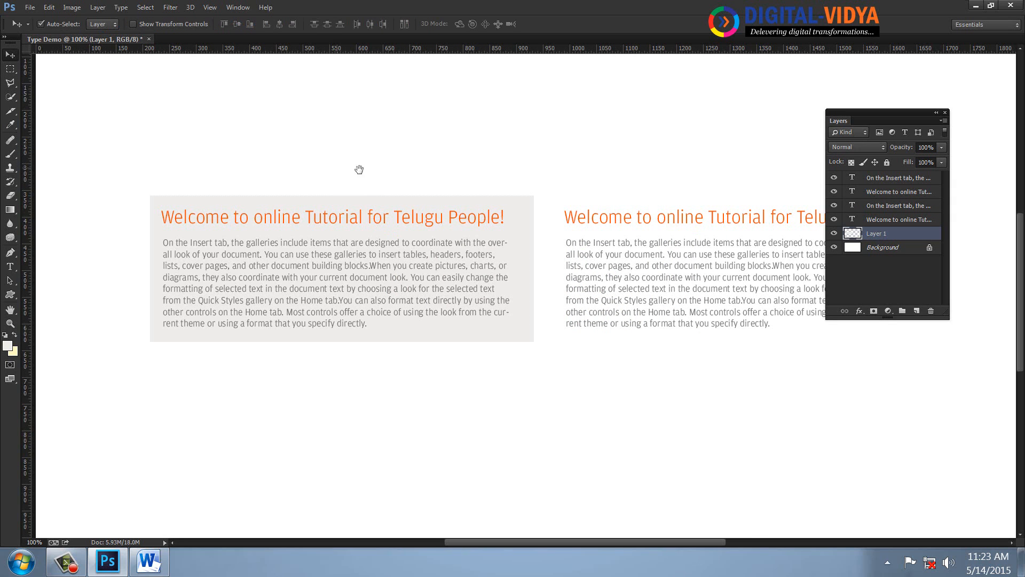
drag(359, 169, 311, 162)
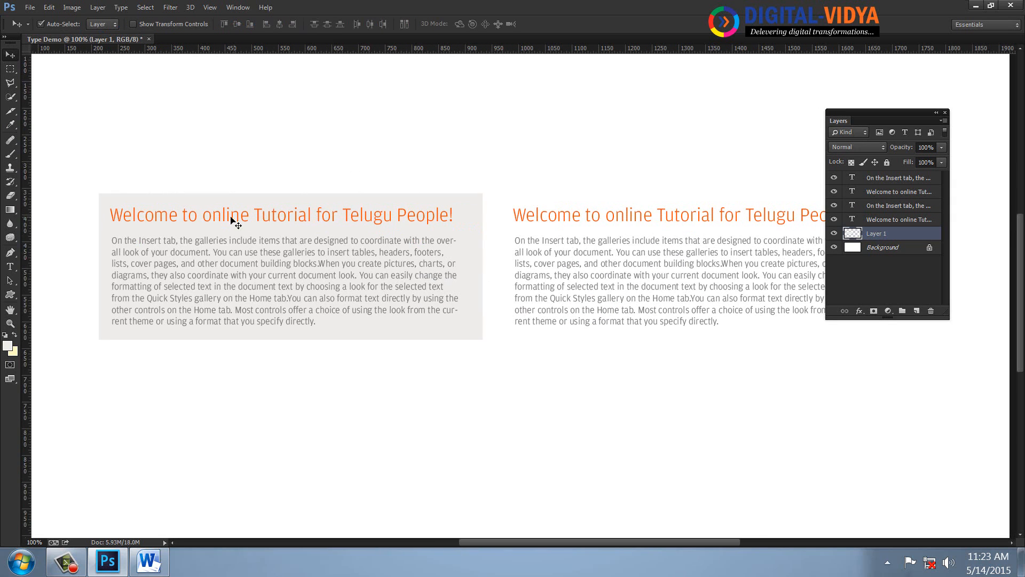
drag(231, 215, 468, 227)
key(ctrl+z)
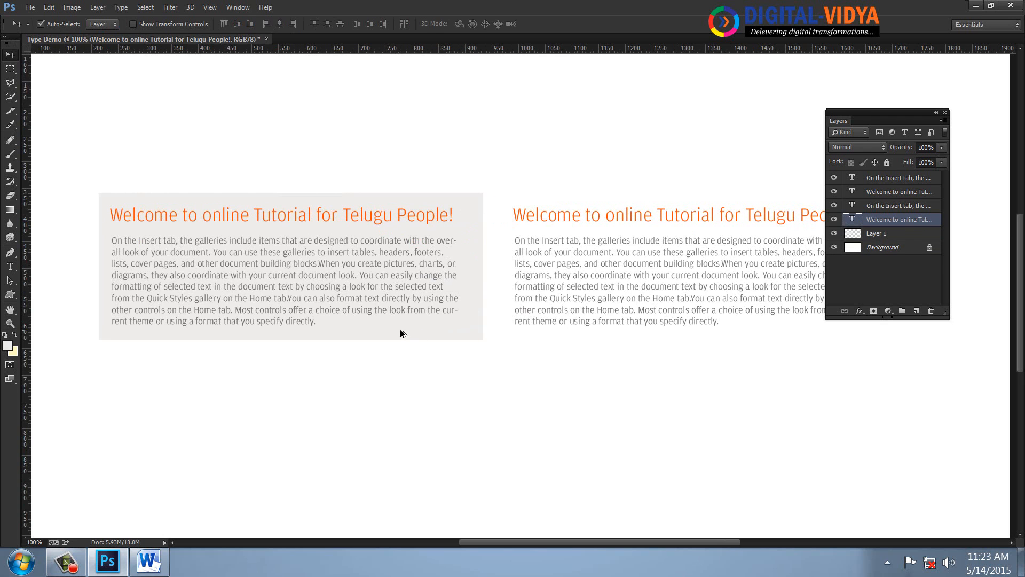
drag(400, 329, 783, 336)
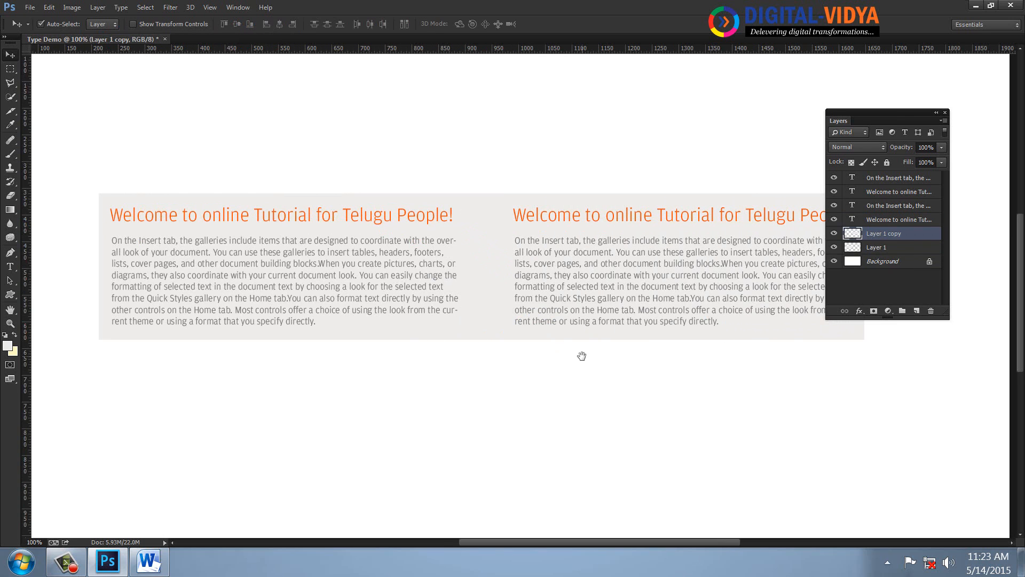
Step: Adjust the copied panel horizontally to leave a narrow gap between the two panels
drag(581, 356, 460, 350)
mouse_move(365, 243)
mouse_down()
mouse_move(411, 243)
mouse_move(372, 243)
mouse_up()
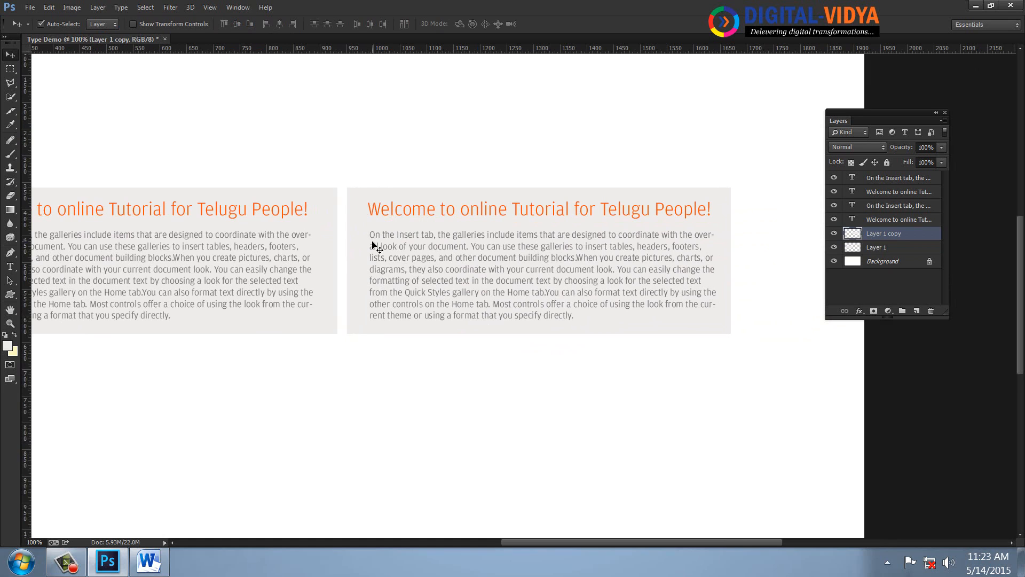
key(Left)
key(Left)
key(Left)
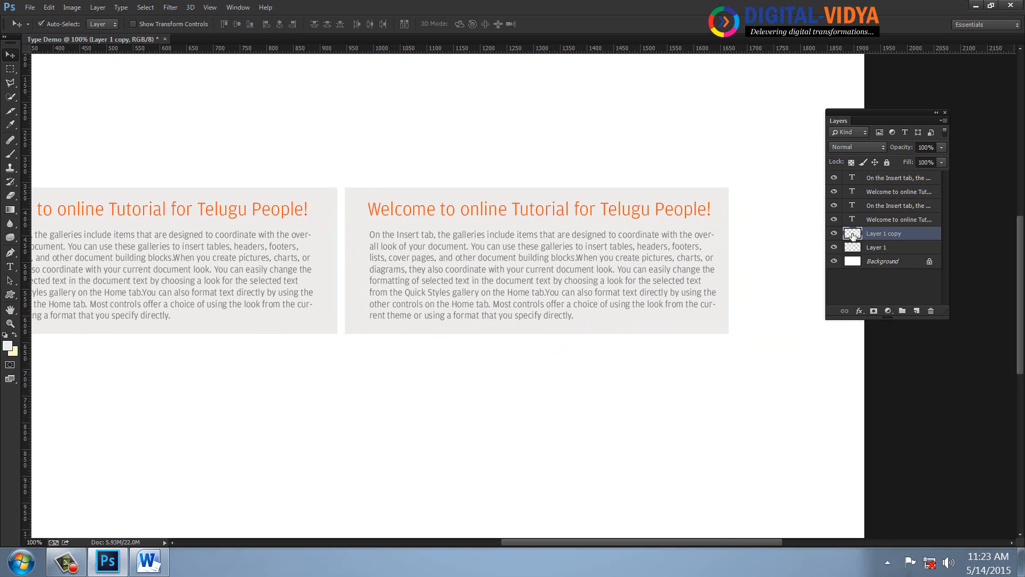
Step: Pick a pale yellow foreground color and fill the copied panel with it using the Paint Bucket tool
click(8, 345)
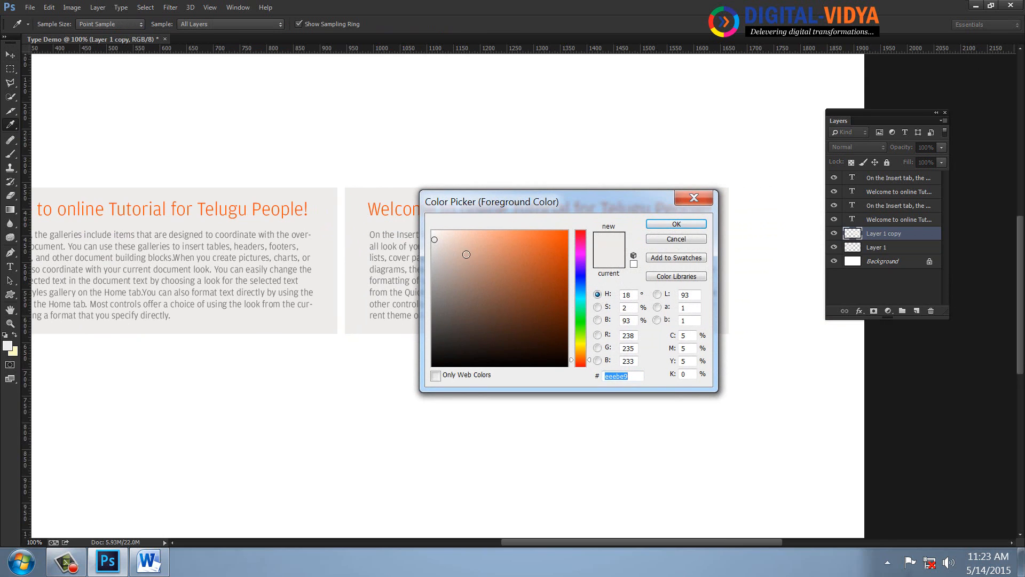
click(581, 344)
drag(448, 236, 444, 232)
click(667, 225)
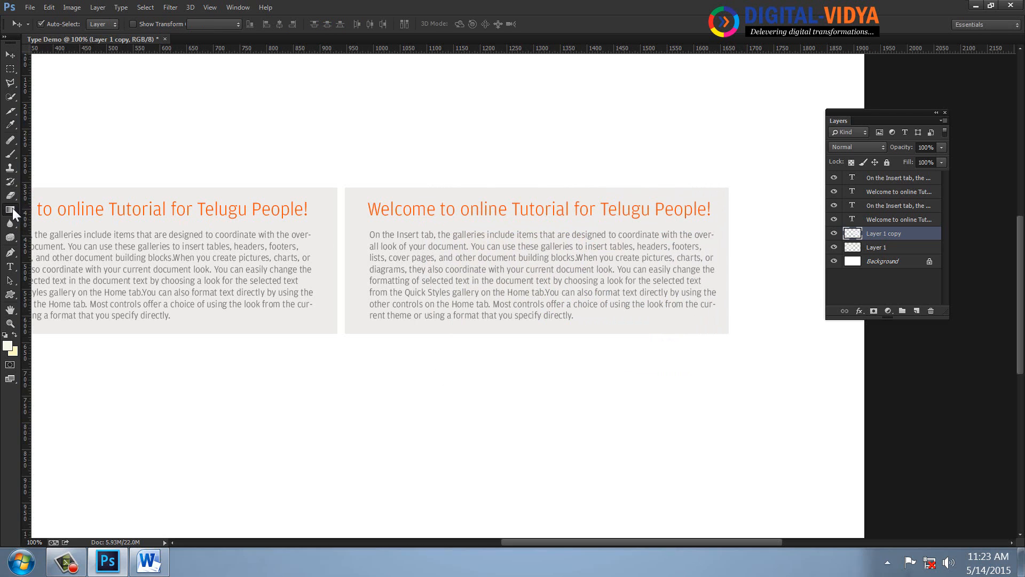
drag(12, 207, 43, 208)
click(60, 217)
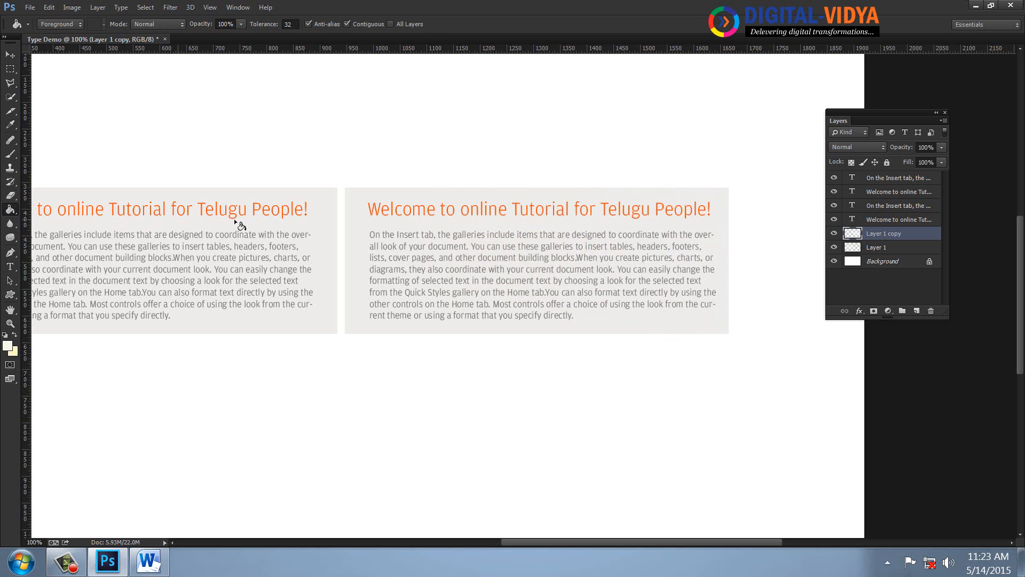
click(351, 220)
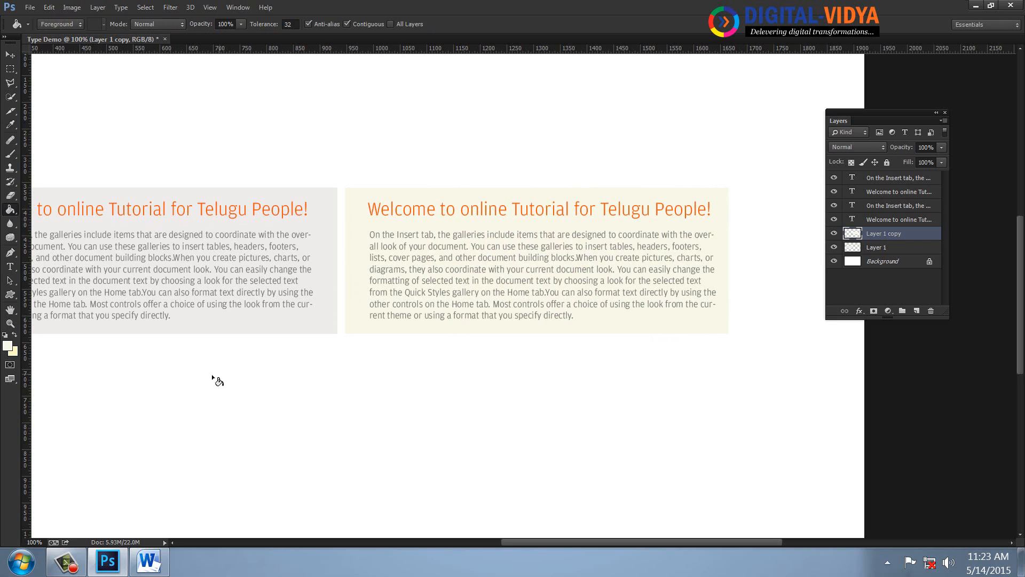
Step: Add a new layer and draw a thin, wide elliptical selection along the lower edge of the gray panel
click(14, 59)
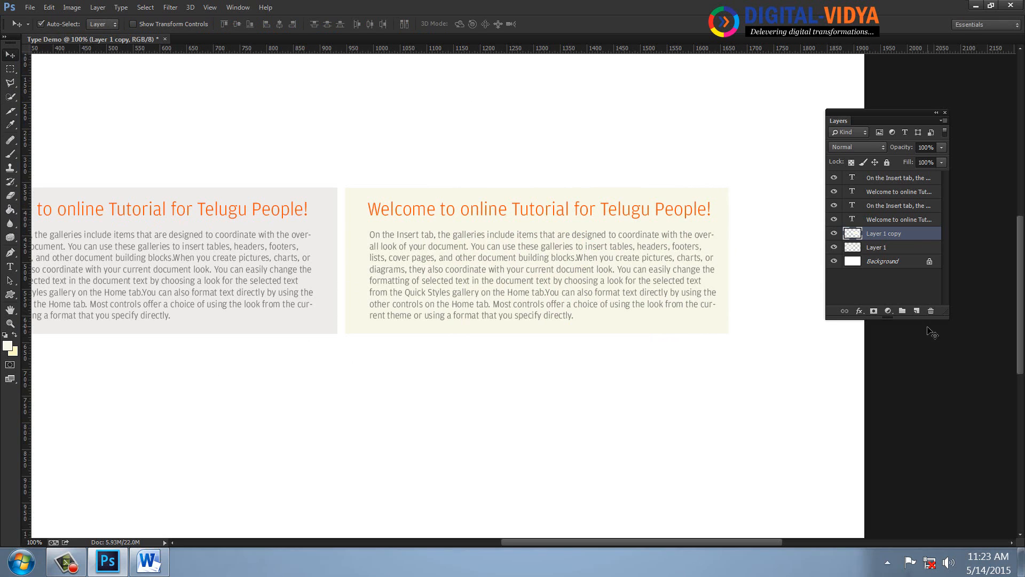
click(916, 310)
drag(11, 69, 39, 78)
click(40, 78)
drag(176, 265, 280, 243)
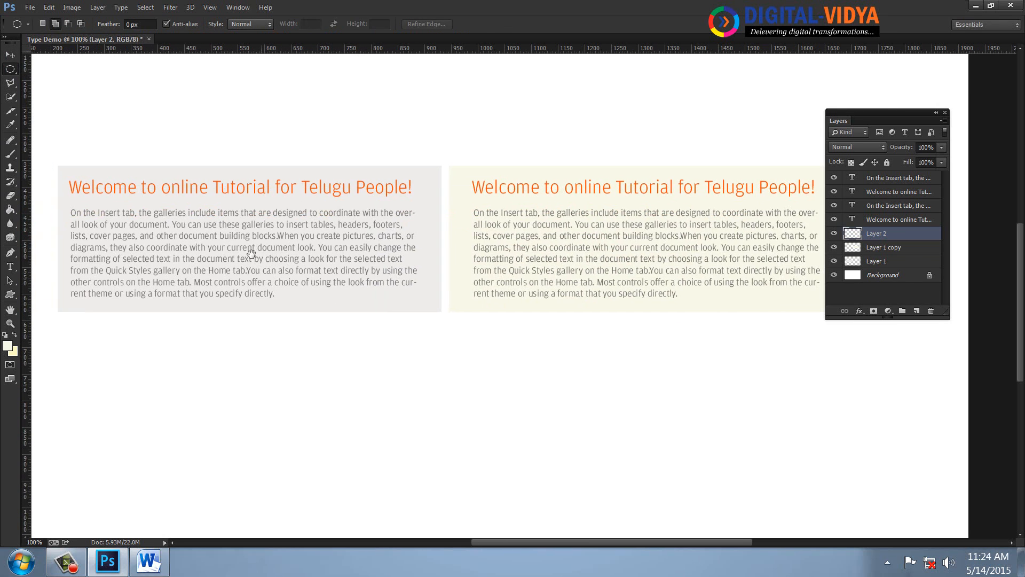
drag(106, 306, 385, 315)
Step: Try to feather the elliptical selection by 15 pixels
right_click(314, 314)
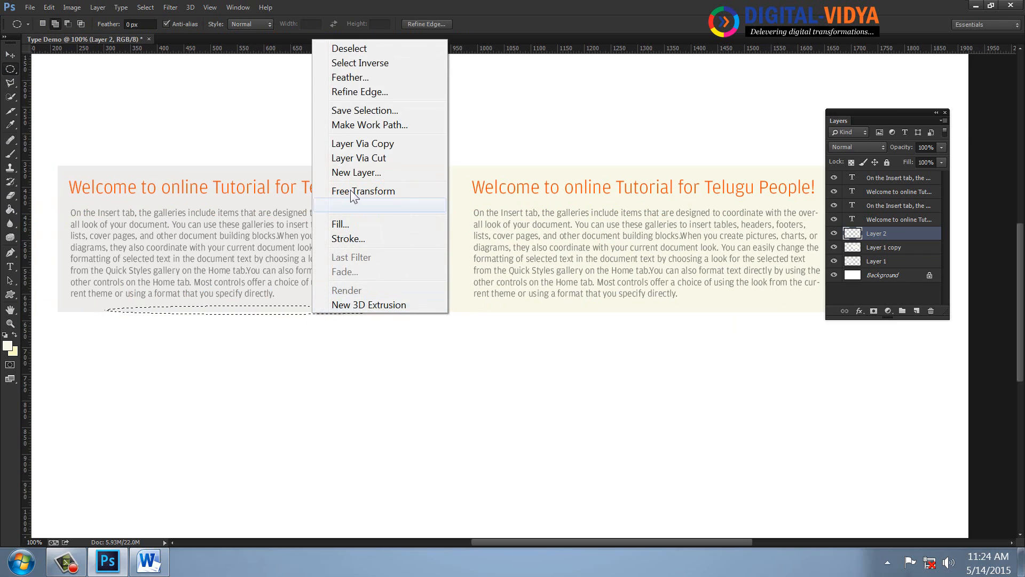
click(348, 78)
text(20)
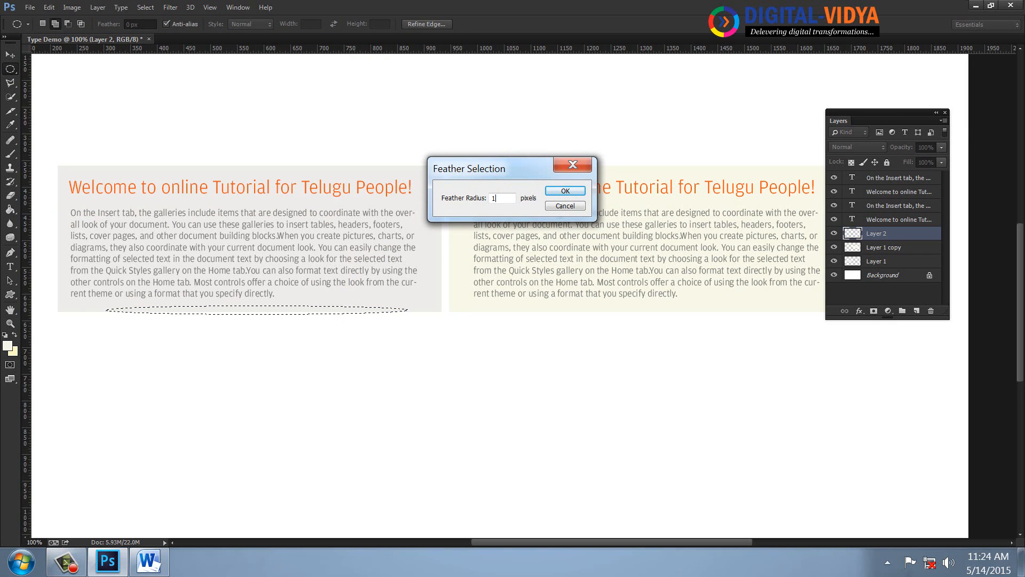
key(Return)
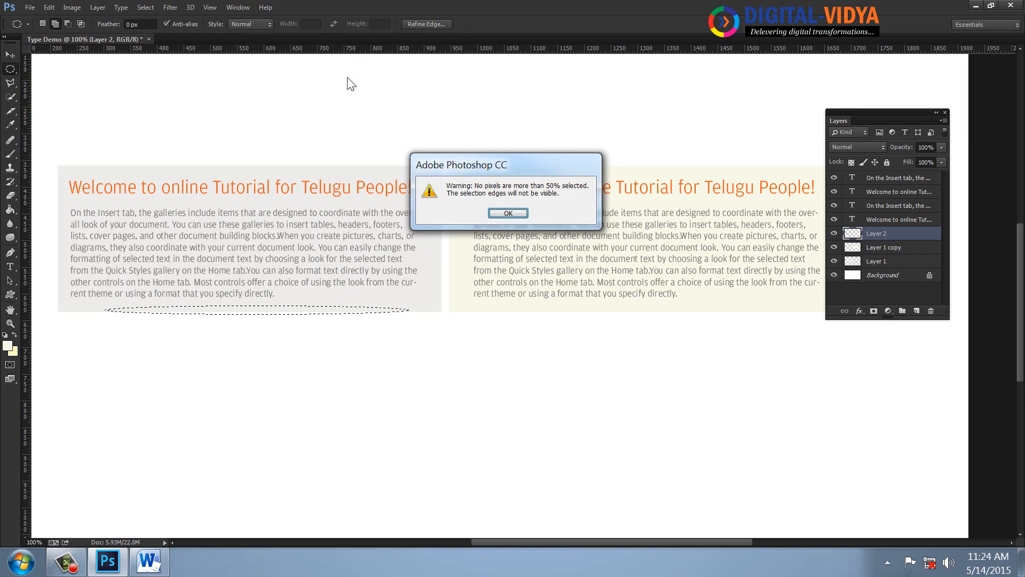
key(Return)
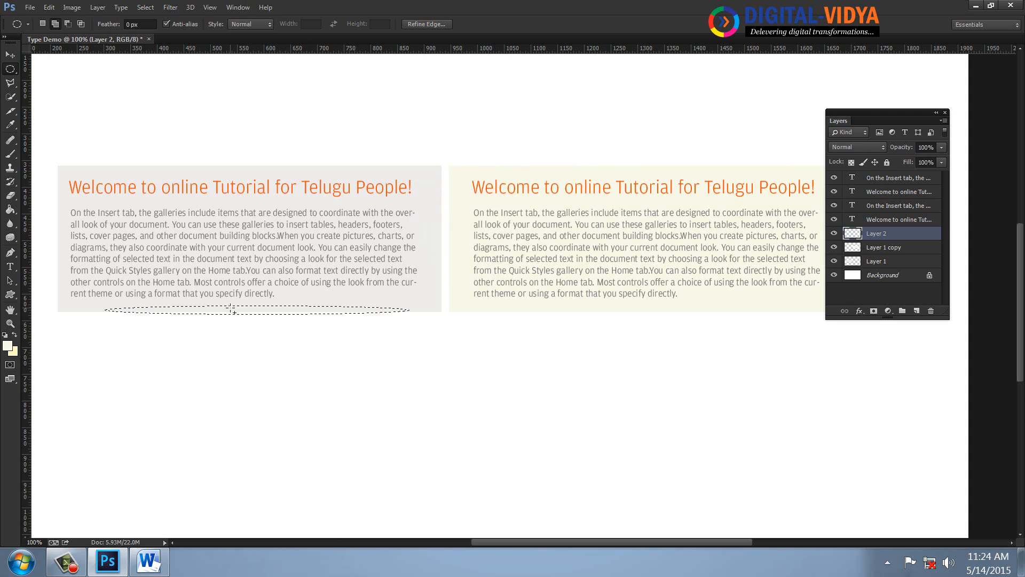
Step: Feather the elliptical selection by 8 pixels
right_click(230, 299)
click(273, 72)
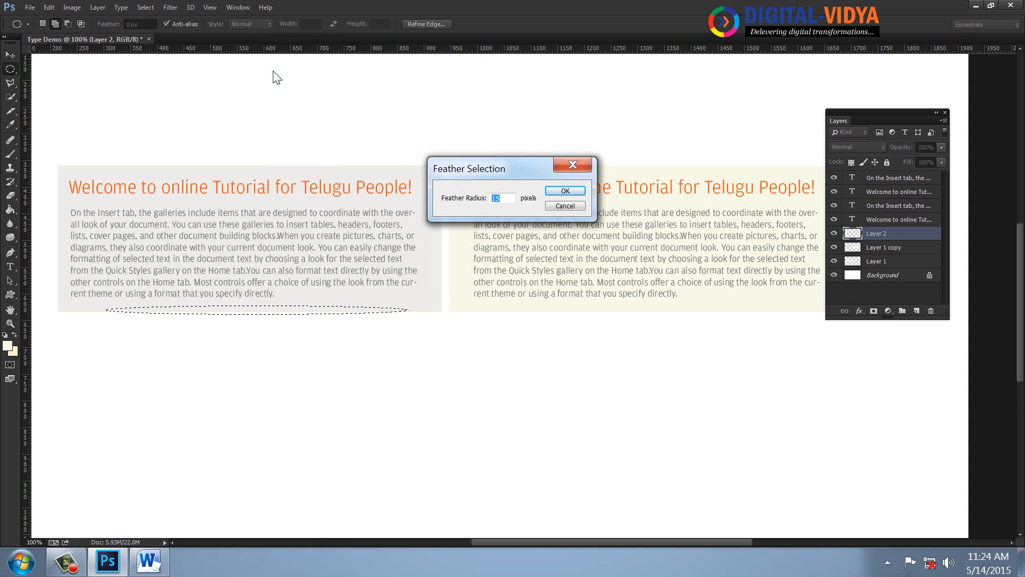
text(5)
key(Return)
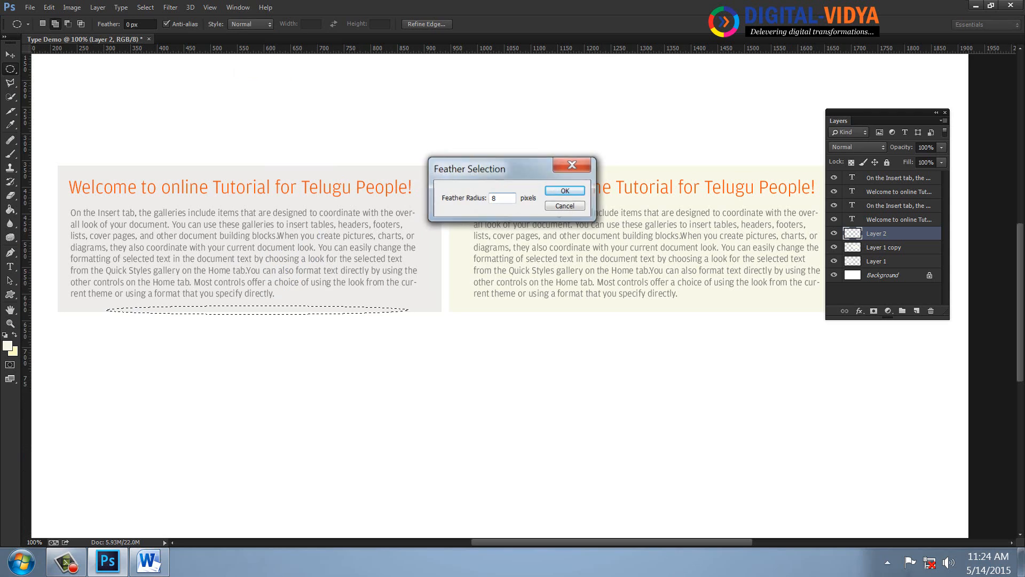
Step: Create a layer directly above the background, fill the feathered ellipse with black as the gray panel's shadow, and deselect
click(883, 275)
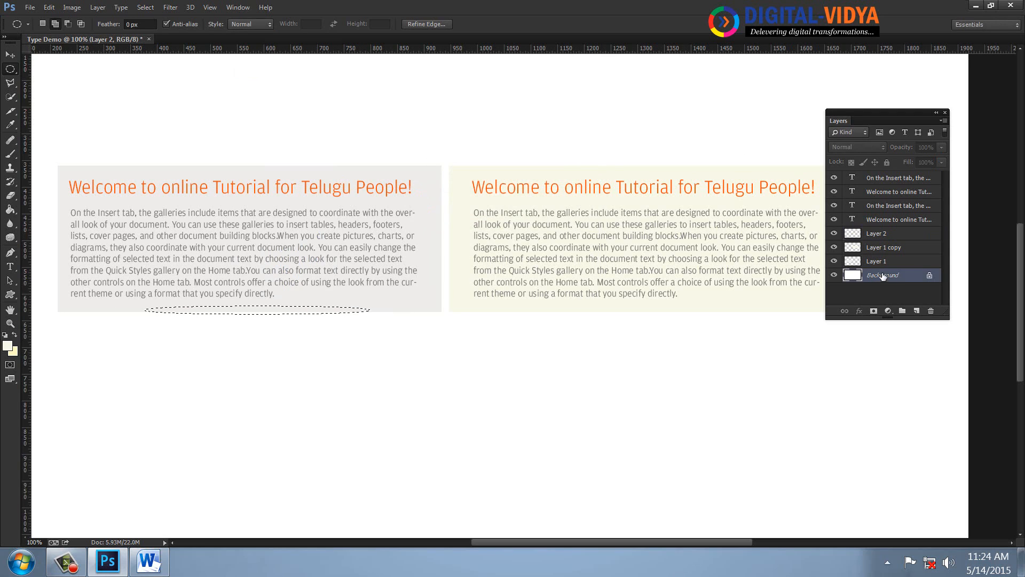
click(917, 311)
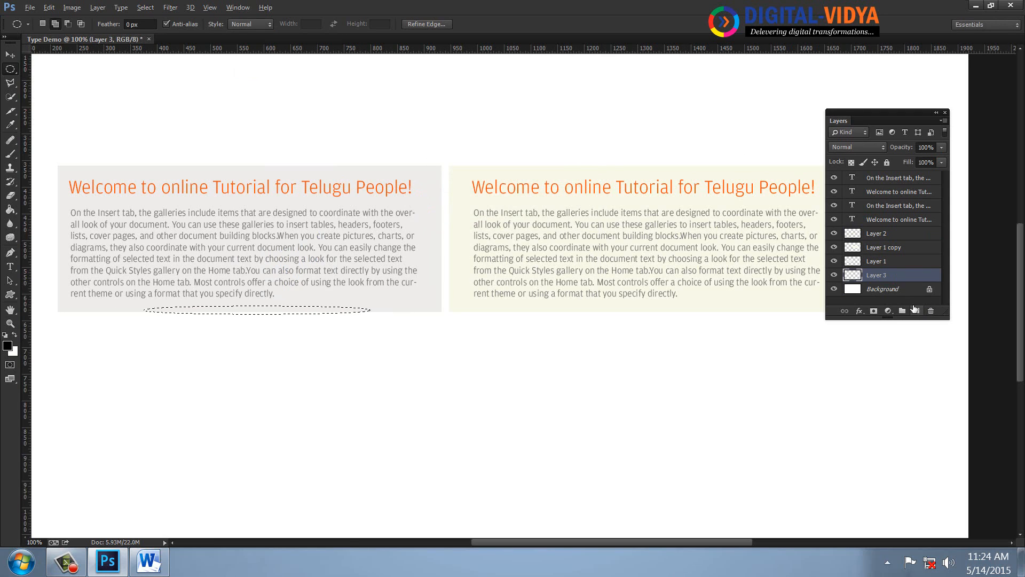
key(ctrl+d)
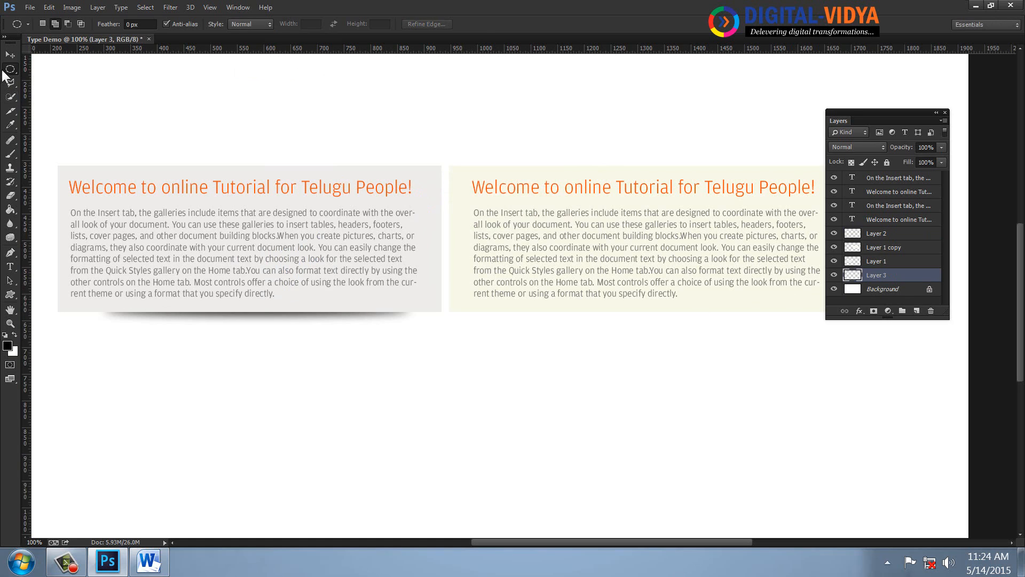
click(10, 55)
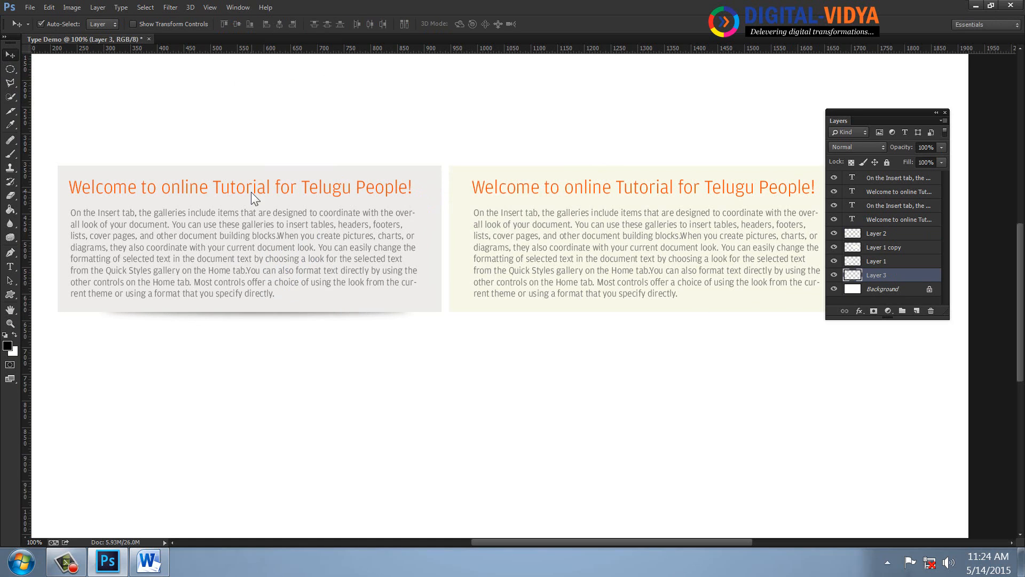
Step: Stroke the gray panel's layer with a 1 px outline in a slightly darker gray than the panel
click(451, 188)
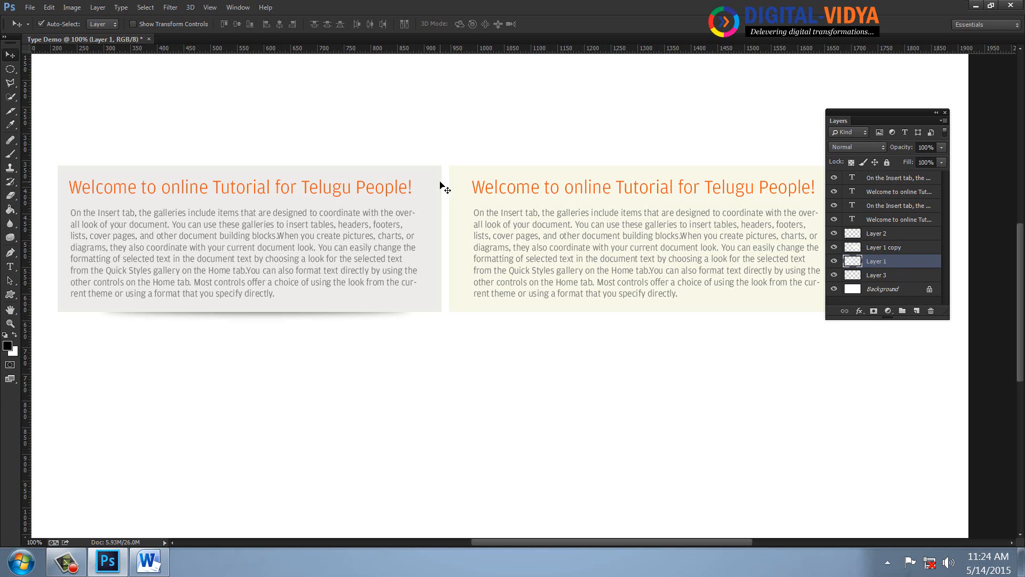
click(48, 7)
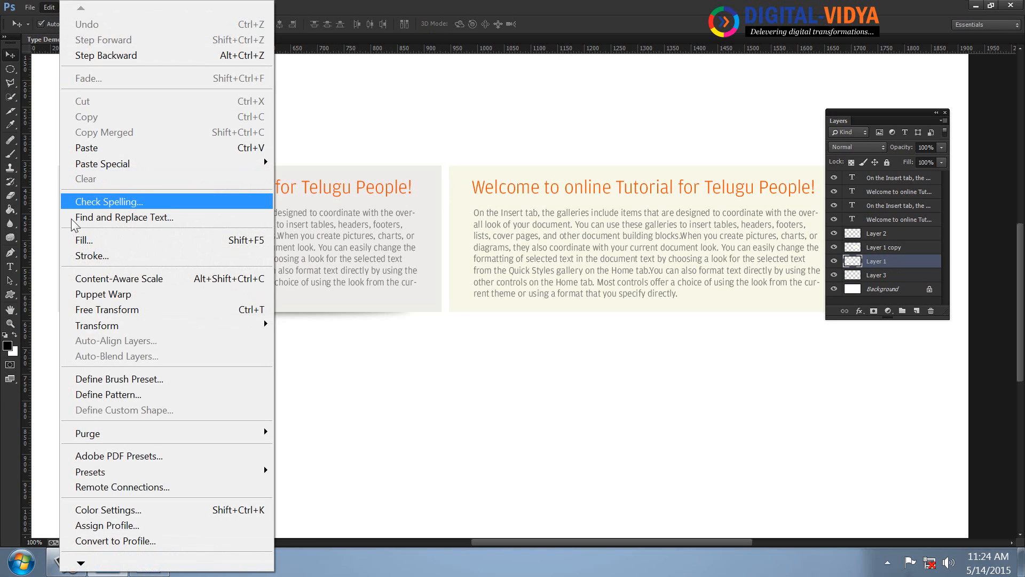
click(69, 254)
click(472, 182)
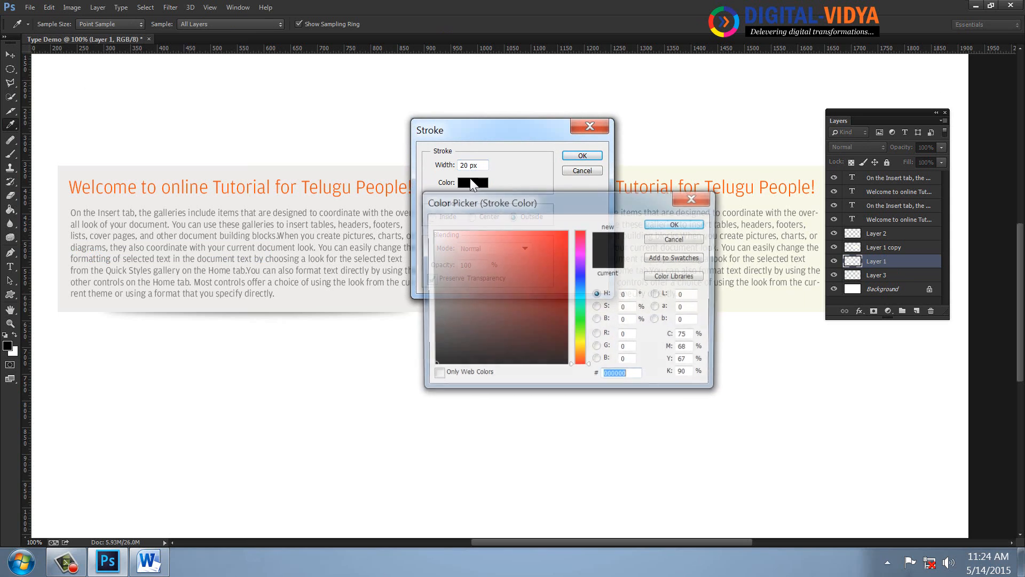
click(83, 169)
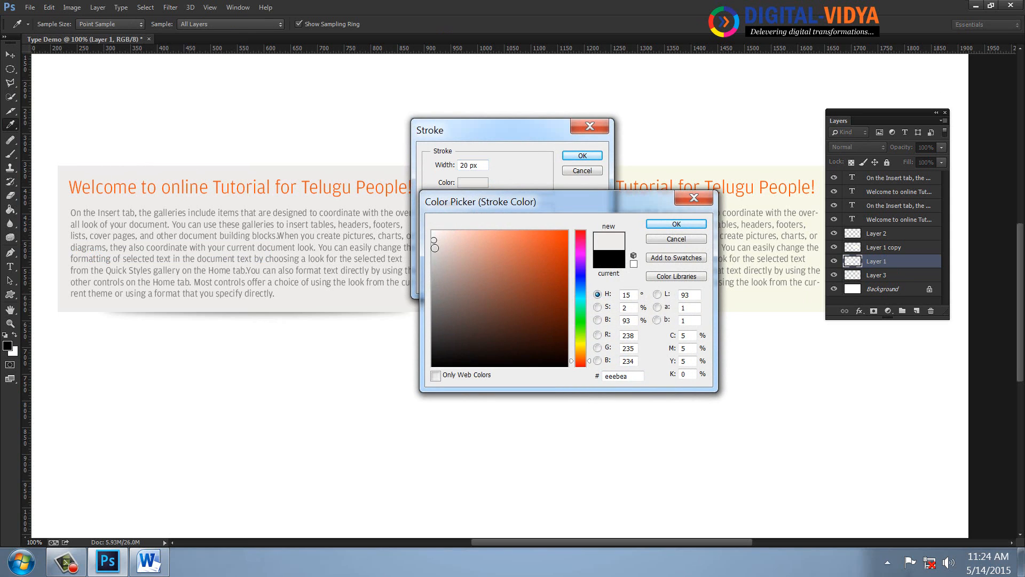
click(435, 251)
click(673, 224)
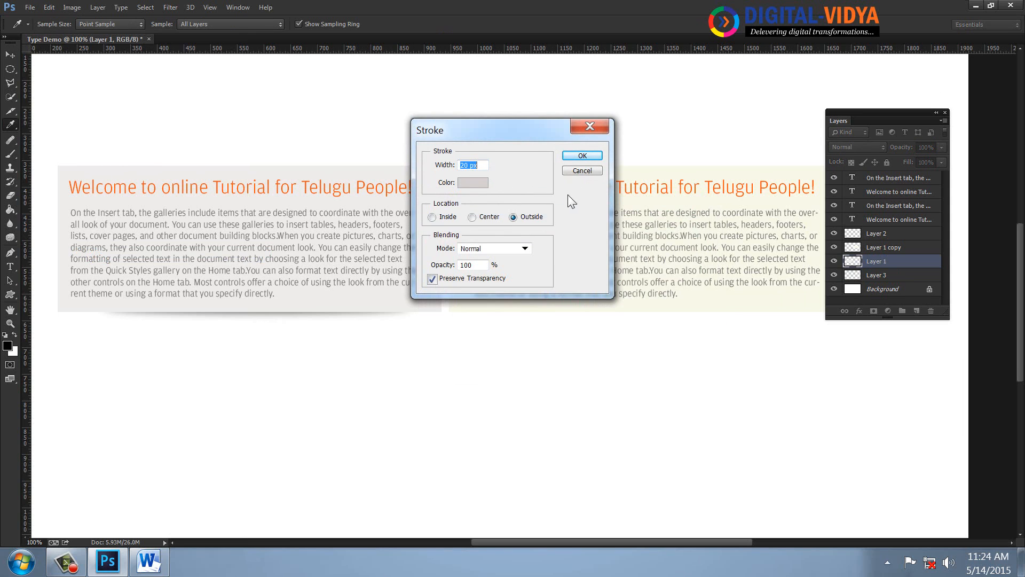
text(1)
click(581, 156)
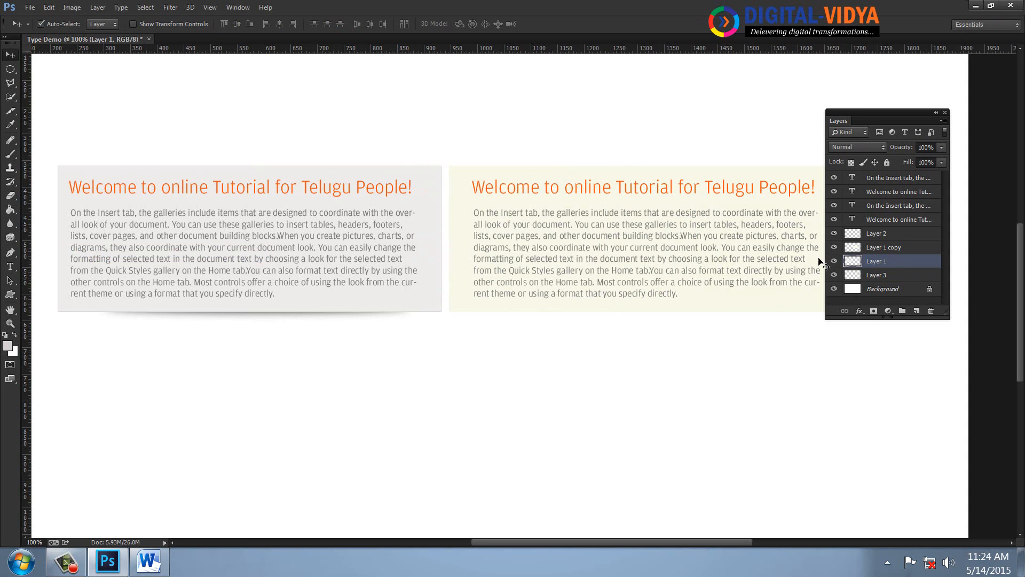
Step: Stroke the cream panel's layer with a 1 px inside outline in a slightly darker cream sampled from the panel
click(503, 177)
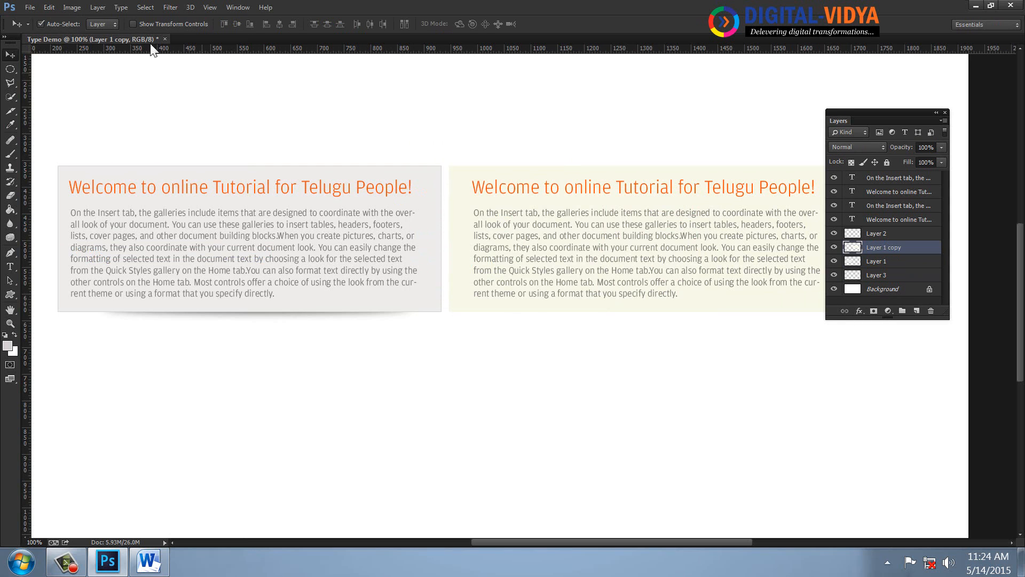
click(49, 6)
click(89, 256)
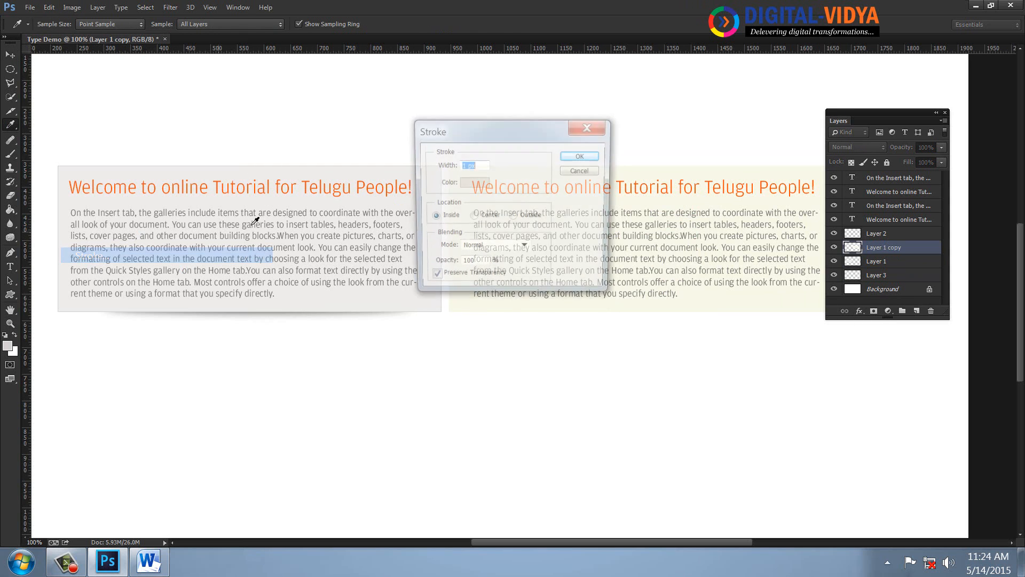
click(473, 183)
click(742, 295)
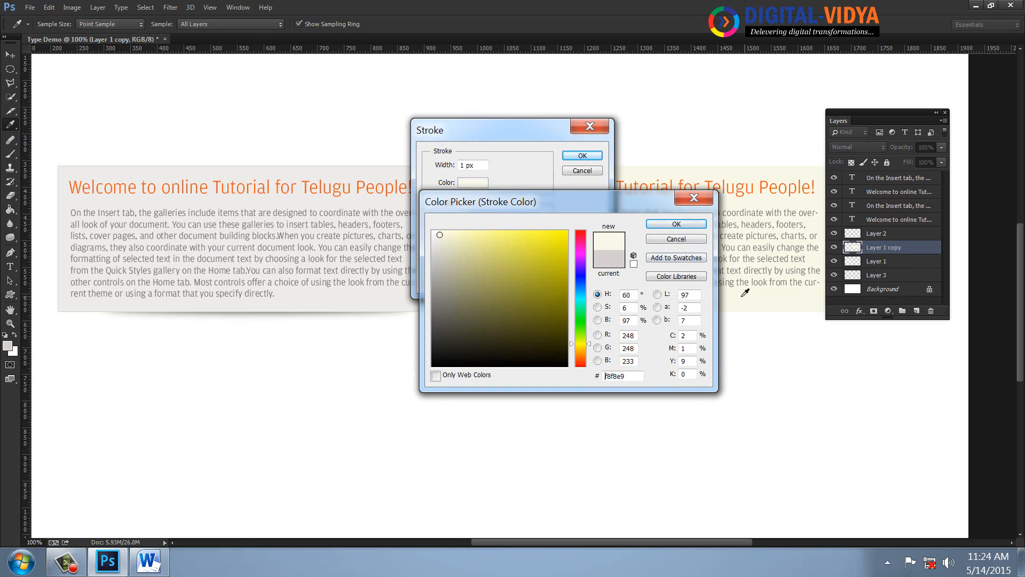
click(443, 242)
drag(442, 245, 447, 244)
click(676, 225)
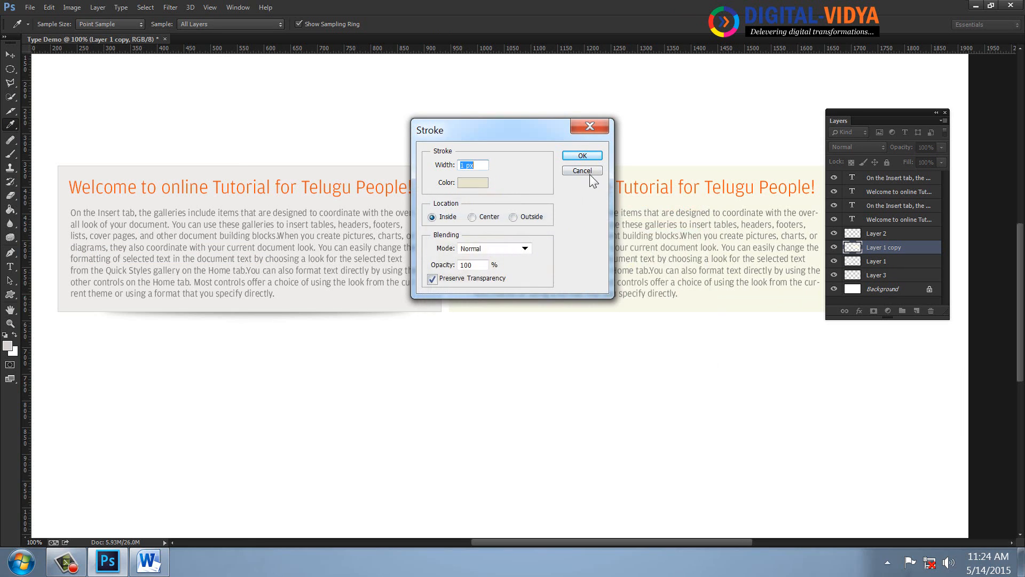
click(588, 156)
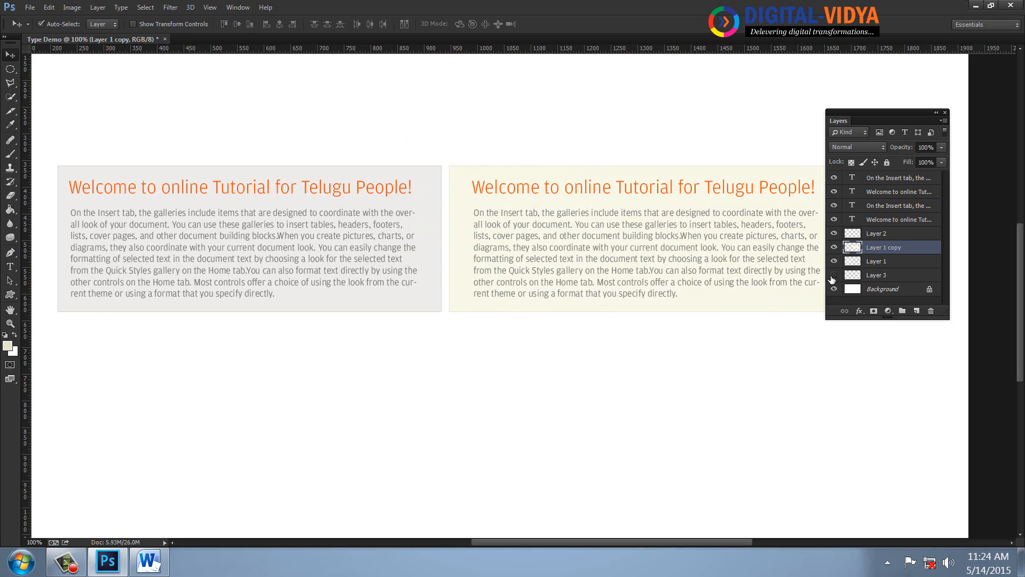
Step: Rename the gray panel's shadow layer as Sghadow
double_click(873, 275)
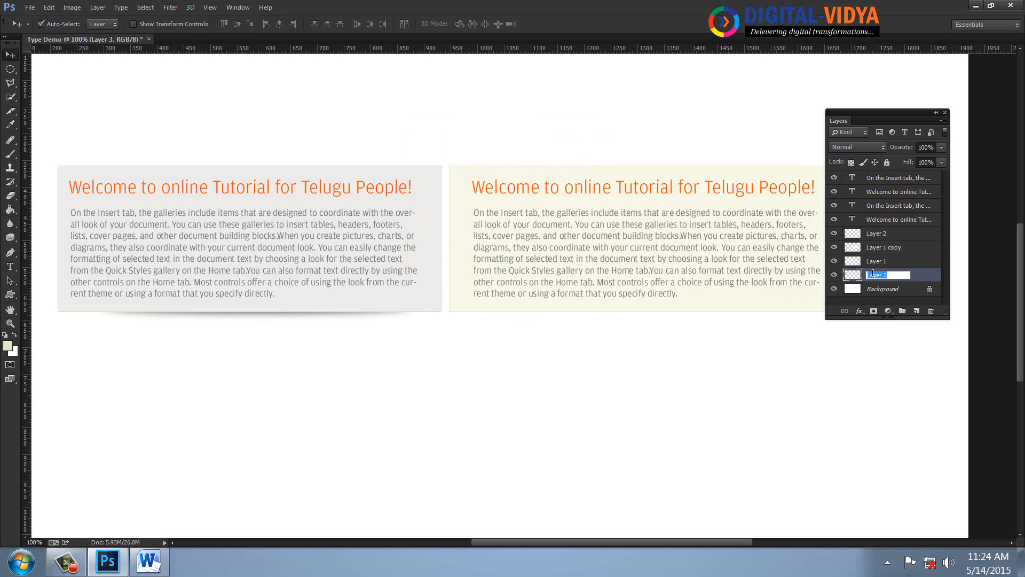
text(Sh)
key(Return)
Step: Duplicate the Sghadow layer and shift the copy horizontally until it sits centered under the cream panel
drag(900, 278, 917, 312)
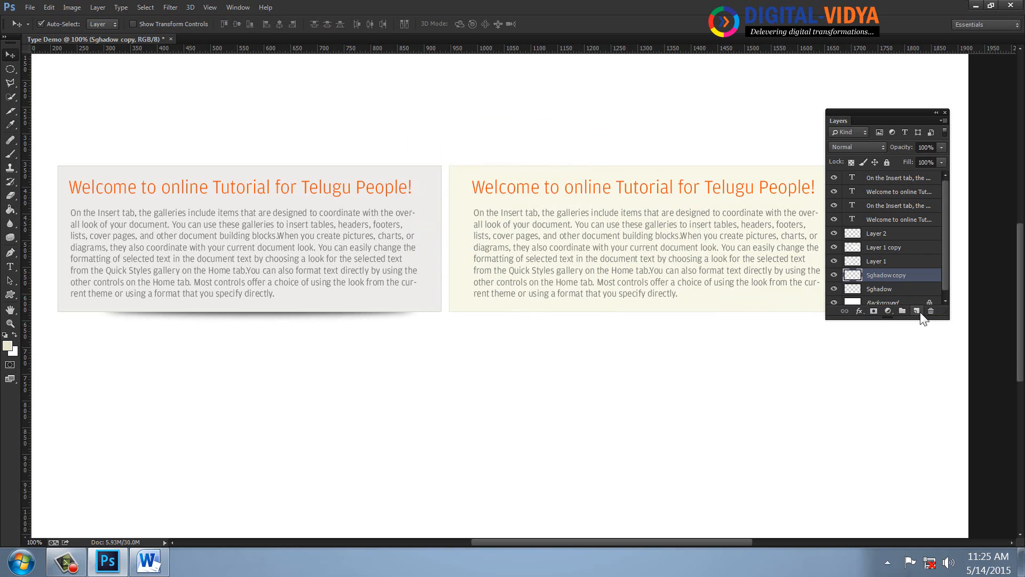
key(shift+Right)
key(shift+Right)
key(shift+Right)
key(shift+Right)
key(shift+Right)
key(shift+Right)
key(shift+Right)
key(shift+Right)
key(shift+Right)
key(shift+Right)
key(shift+Right)
key(shift+Right)
key(shift+Right)
key(shift+Right)
key(shift+Right)
key(shift+Right)
key(shift+Right)
key(shift+Right)
key(shift+Right)
key(shift+Right)
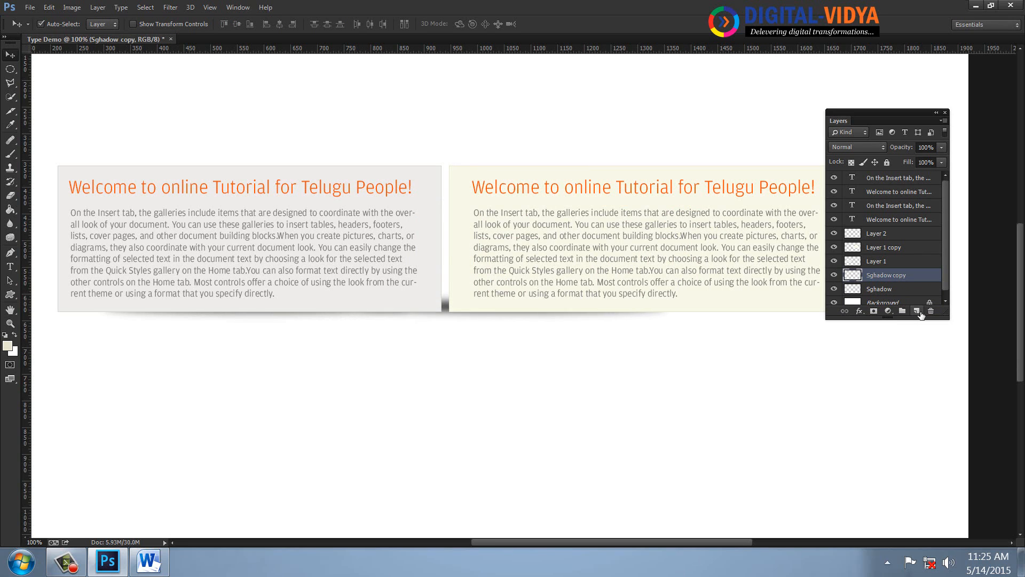
key(shift+Right)
key(shift+Right)
key(shift+Right)
key(shift+Right)
key(shift+Right)
key(shift+Right)
key(shift+Right)
key(shift+Right)
key(shift+Right)
key(shift+Right)
key(shift+Right)
key(shift+Right)
key(shift+Right)
key(shift+Right)
key(shift+Right)
key(shift+Right)
key(shift+Right)
key(shift+Right)
key(shift+Right)
key(shift+Right)
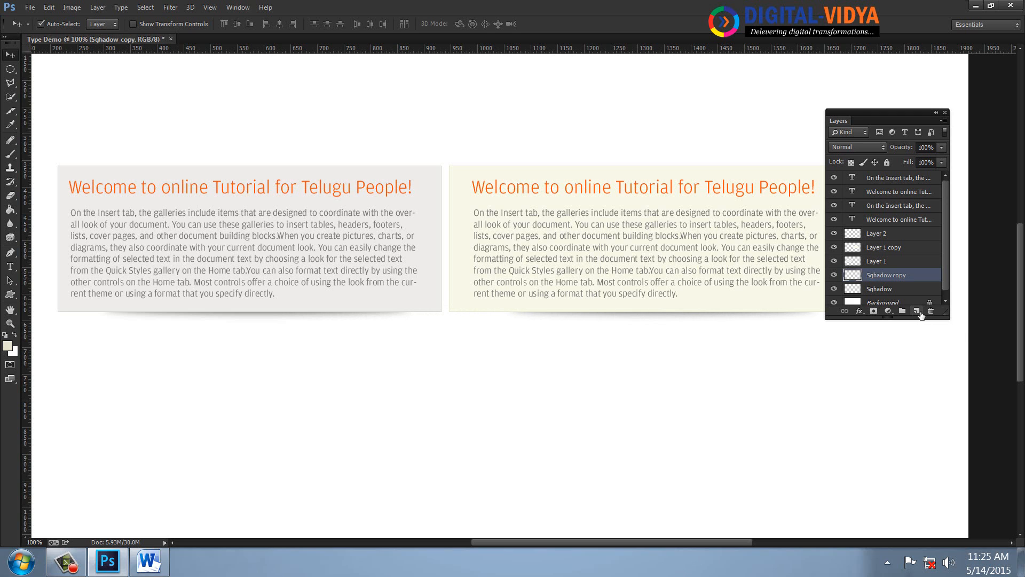
Step: Draw an open arched path about 790 px wide with the Pen tool, spanning the space above both panels
key(space)
drag(508, 380, 510, 414)
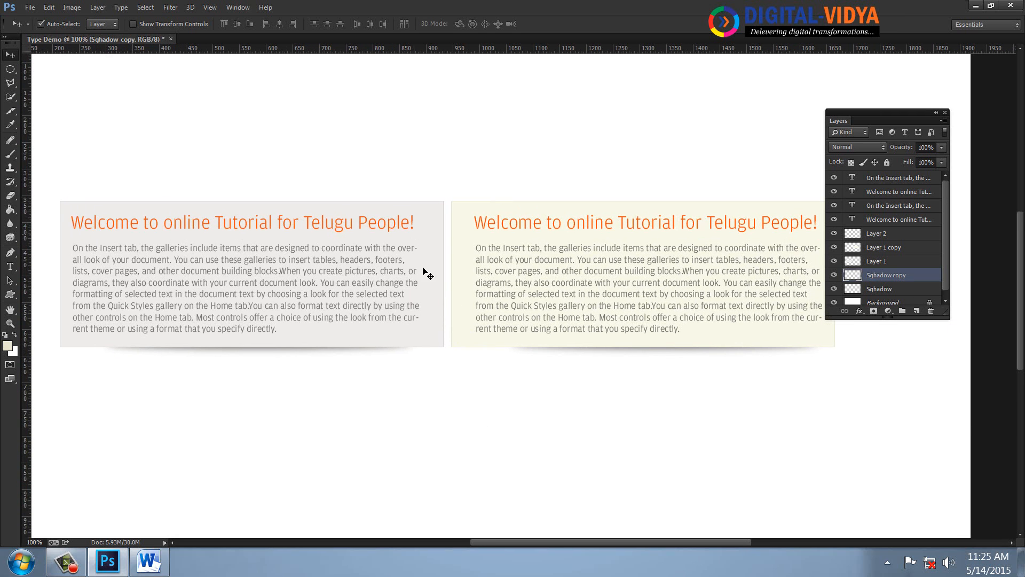
key(space)
drag(401, 257, 407, 300)
click(11, 264)
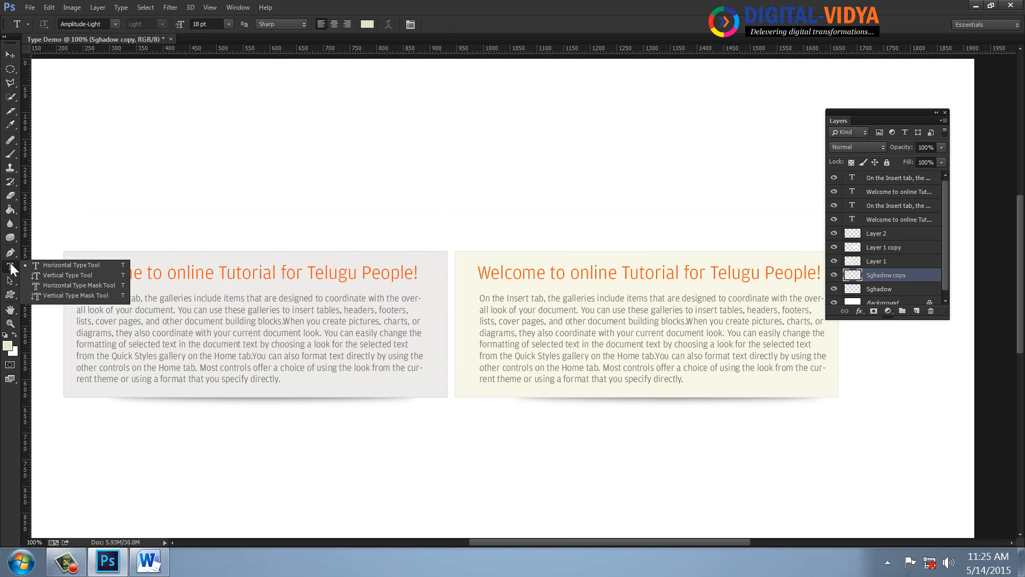
click(11, 294)
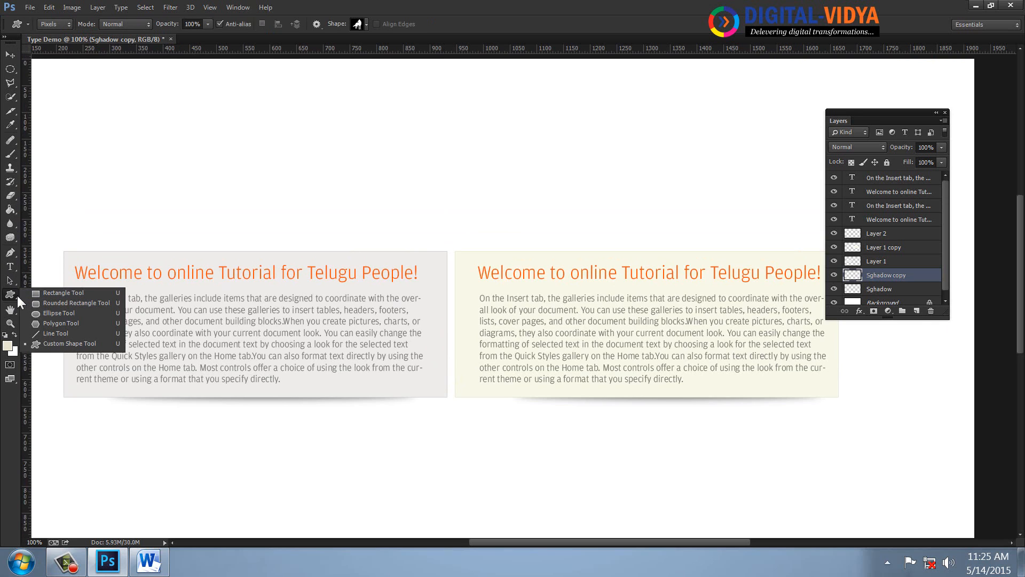
click(11, 253)
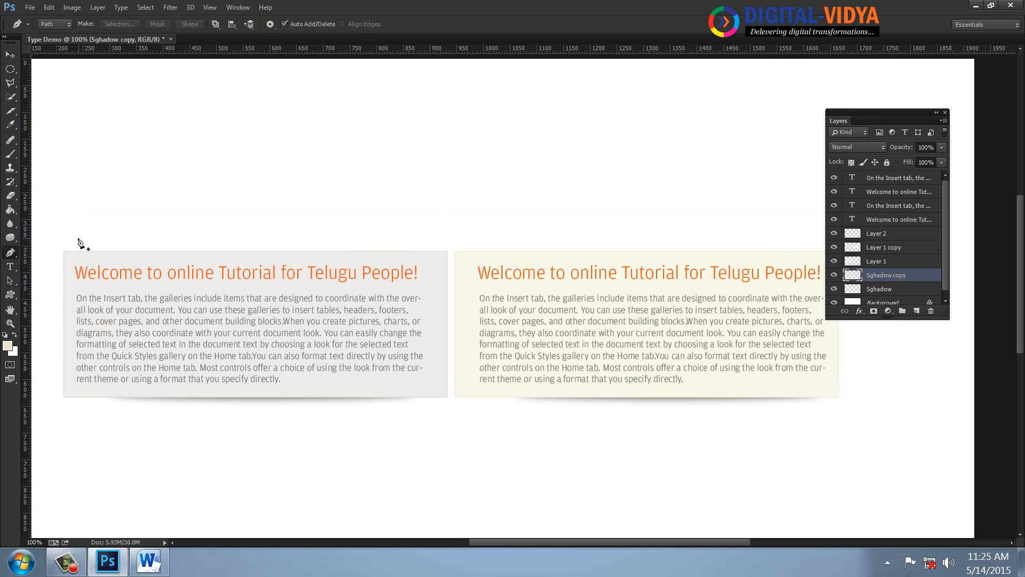
click(229, 247)
drag(653, 249, 898, 412)
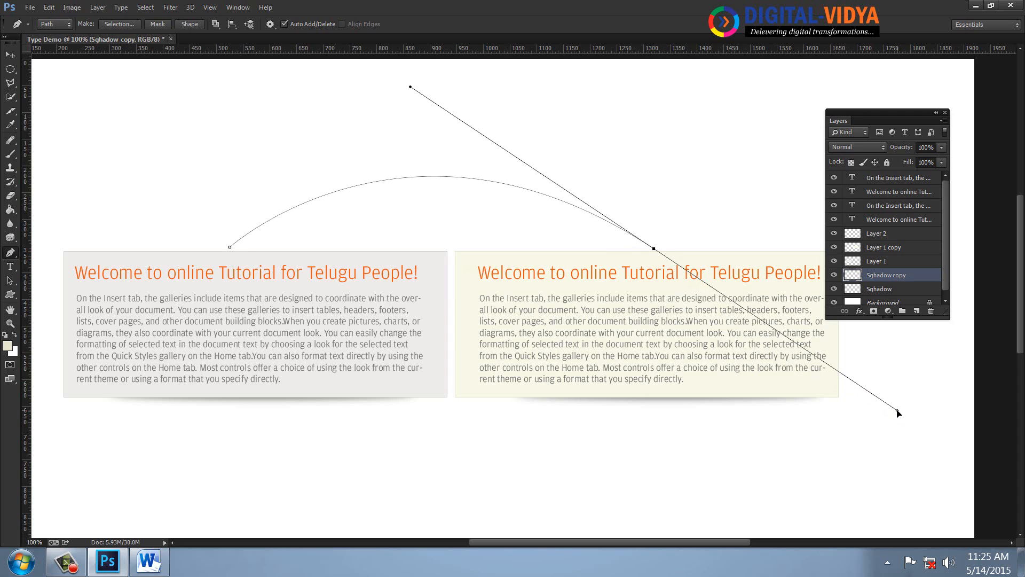
click(654, 249)
Step: Add text along the arched path reading "WELCOME TO ONLINE PHOTOSHOP TRAINING FROM DIGITAL-VIDYA.COM"
click(9, 266)
click(239, 239)
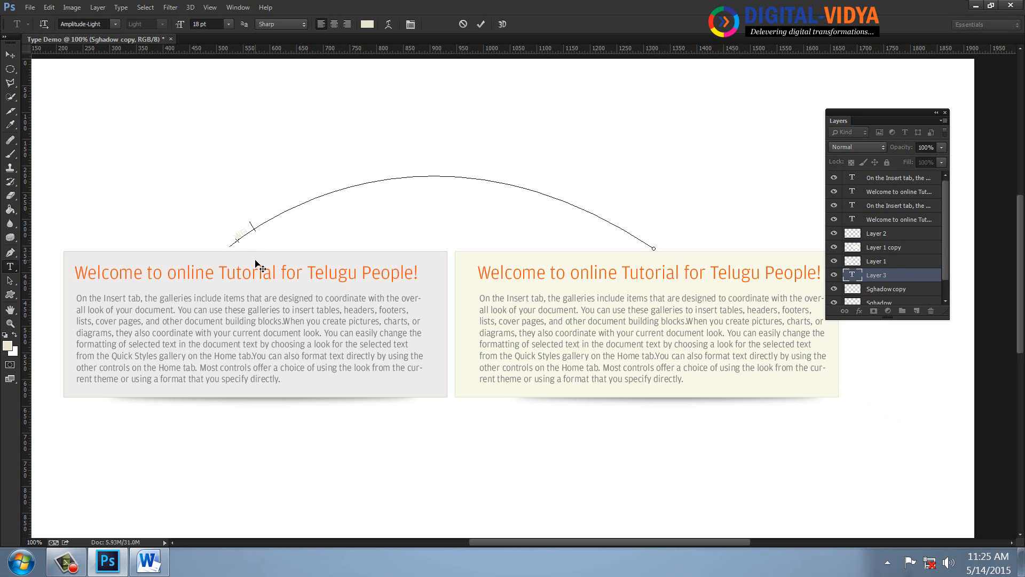
text(WELCOME TO ONLINE PHOTOSHOP TRAINING FRO)
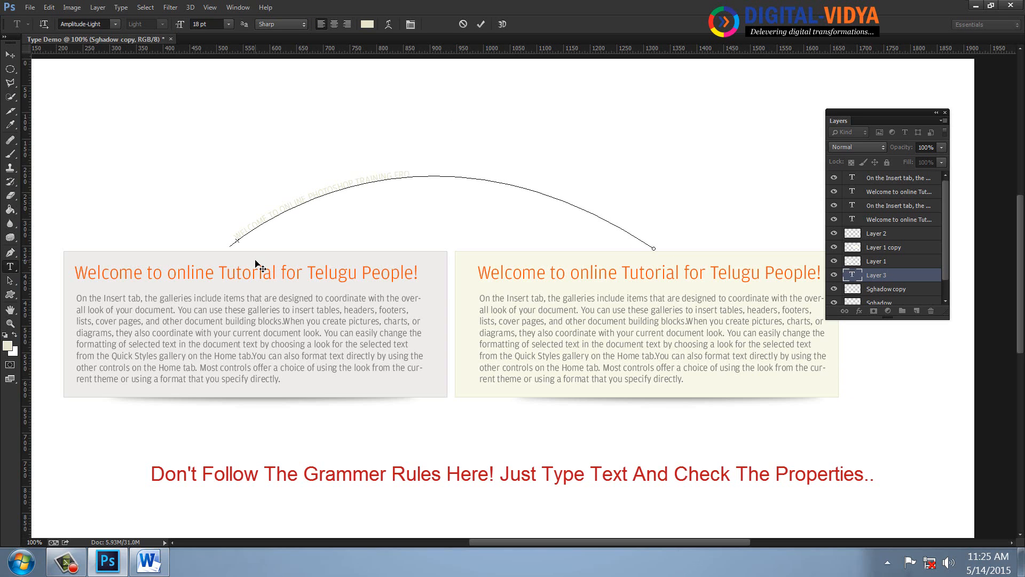
text(M DIGITAL-VIDYA.COM)
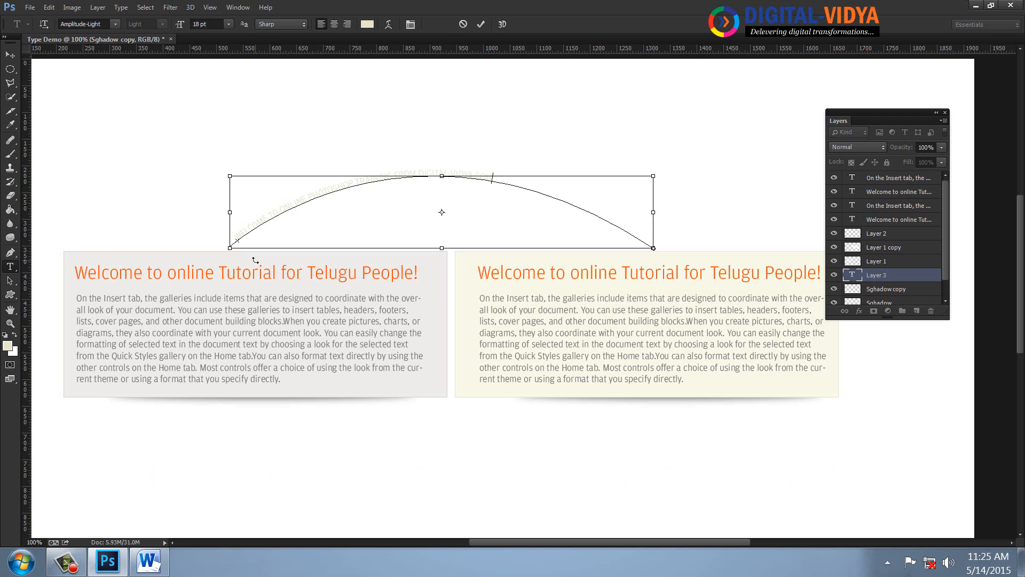
Step: Enlarge all of the path text to 29 pt so it fills the arch
key(ctrl+a)
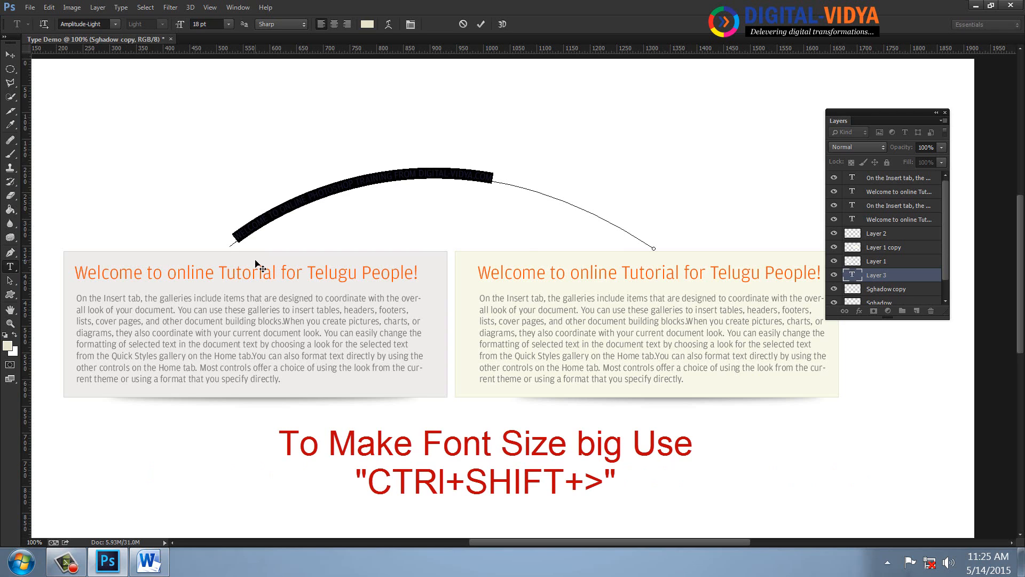
key(ctrl+shift+period)
key(ctrl+shift+period)
key(ctrl+shift+period)
key(ctrl+shift+period)
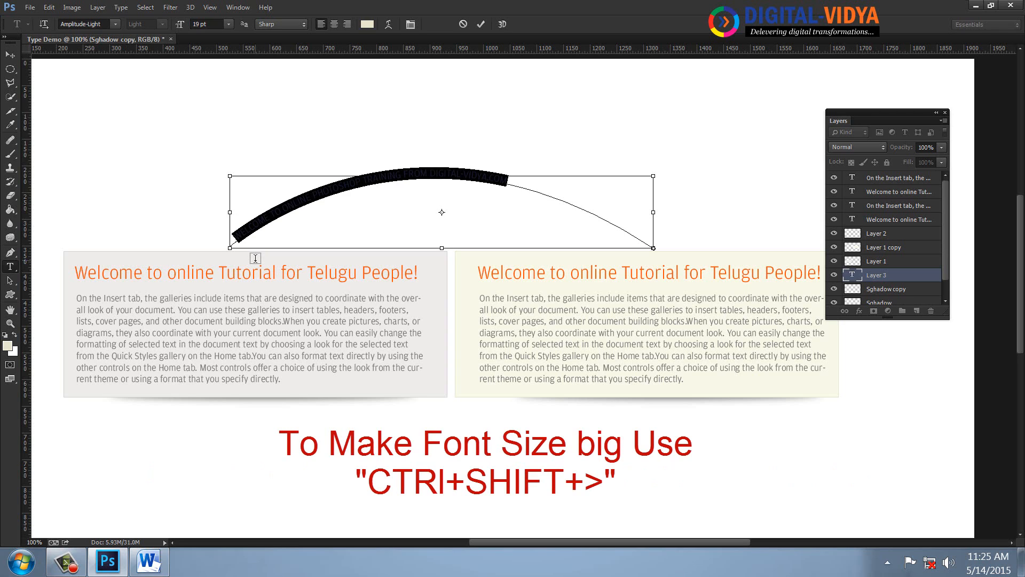
key(ctrl+shift+period)
key(ctrl+shift+period)
key(ctrl+shift+period)
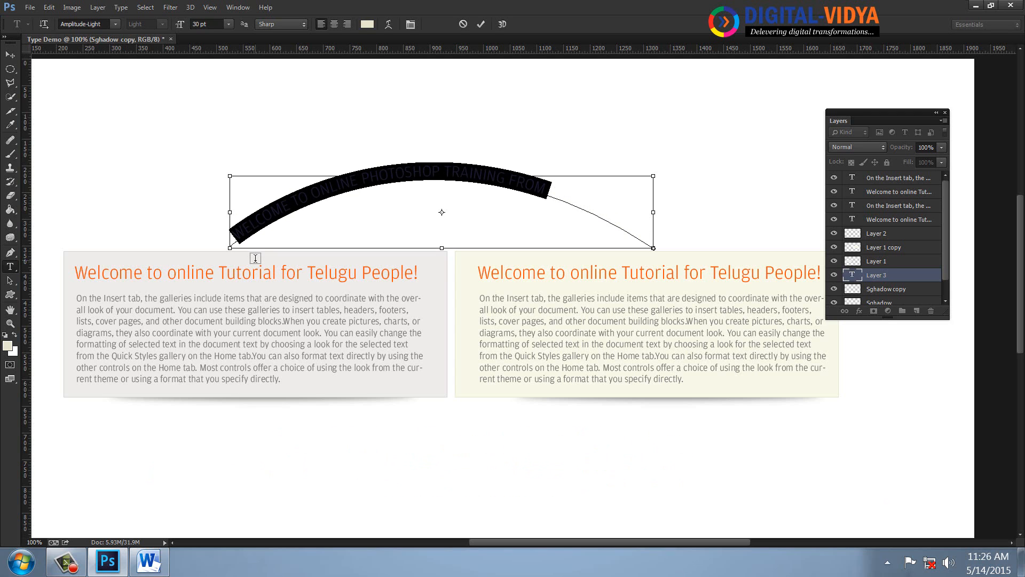
key(ctrl+shift+comma)
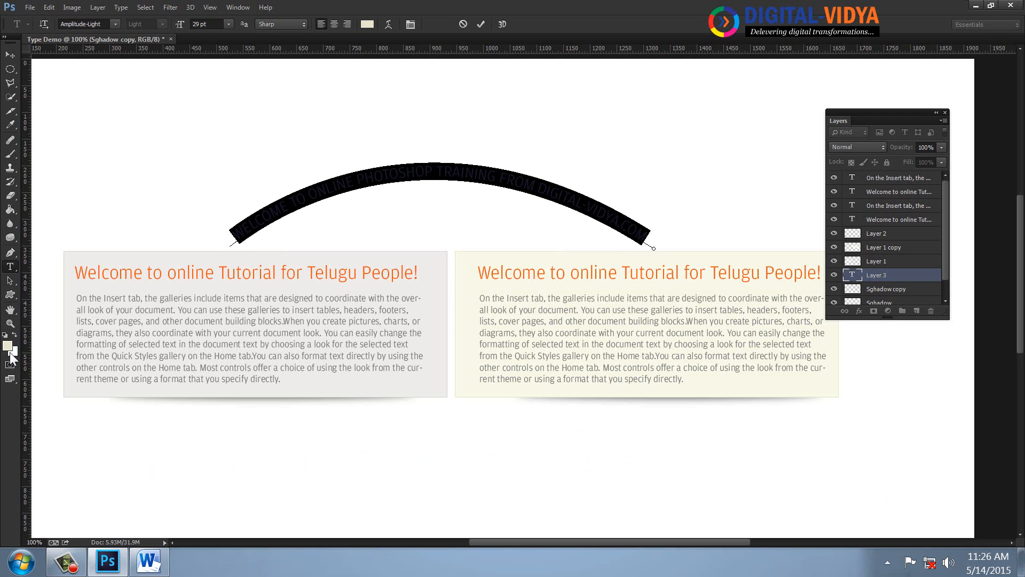
Step: Color the path text blue (#119dde) and commit the text edit
click(7, 346)
click(581, 243)
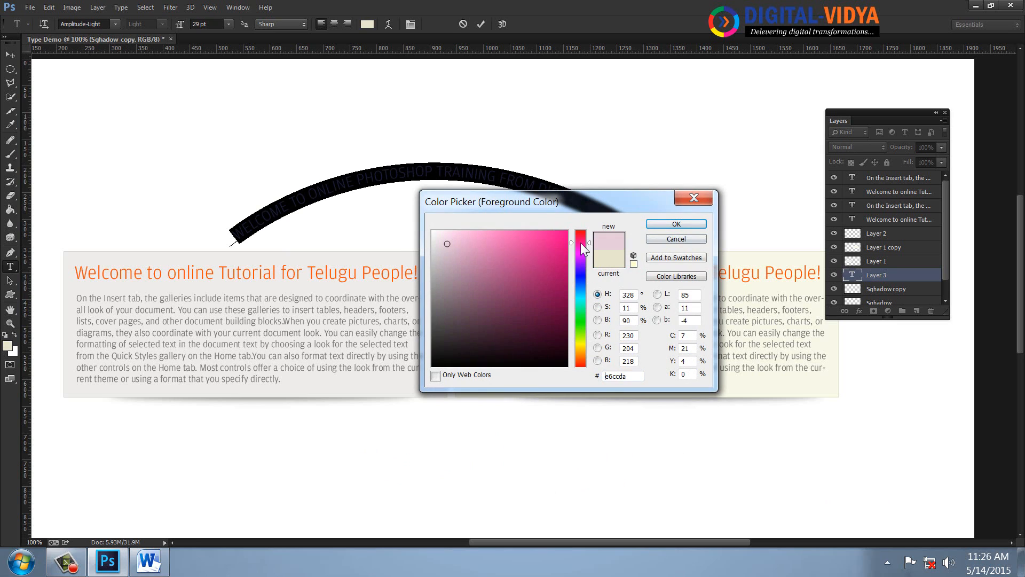
click(582, 292)
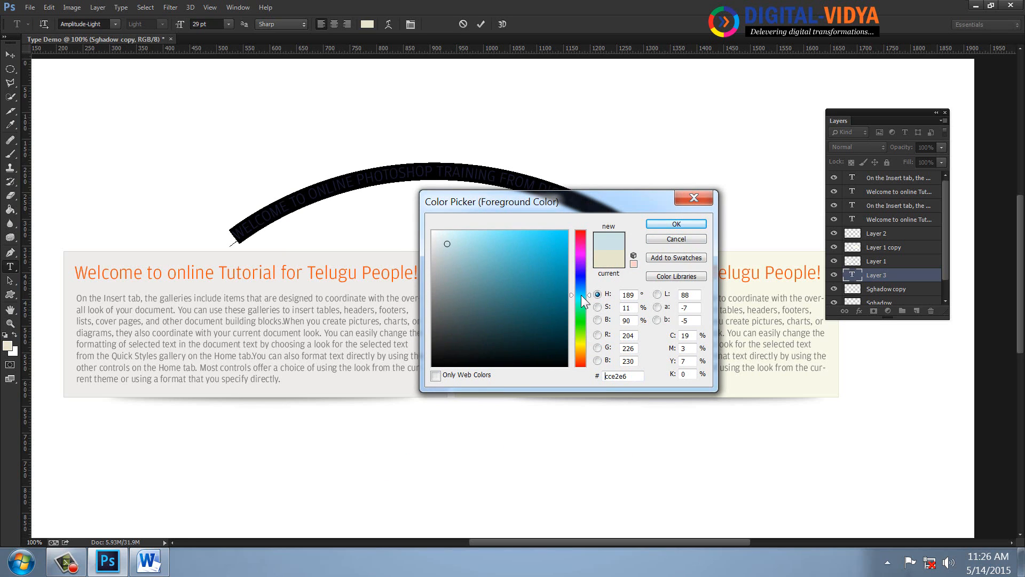
click(566, 249)
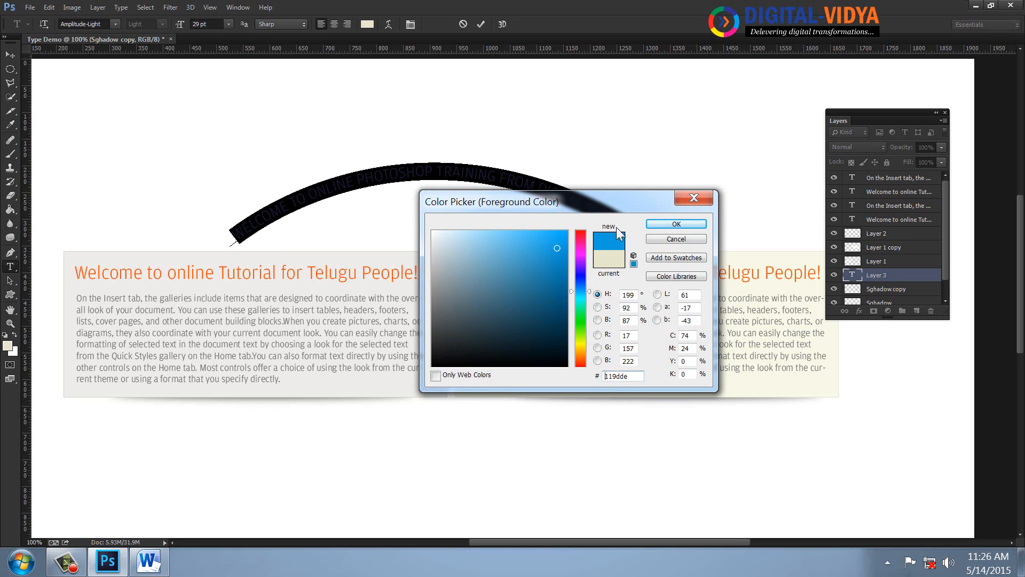
click(650, 223)
click(11, 54)
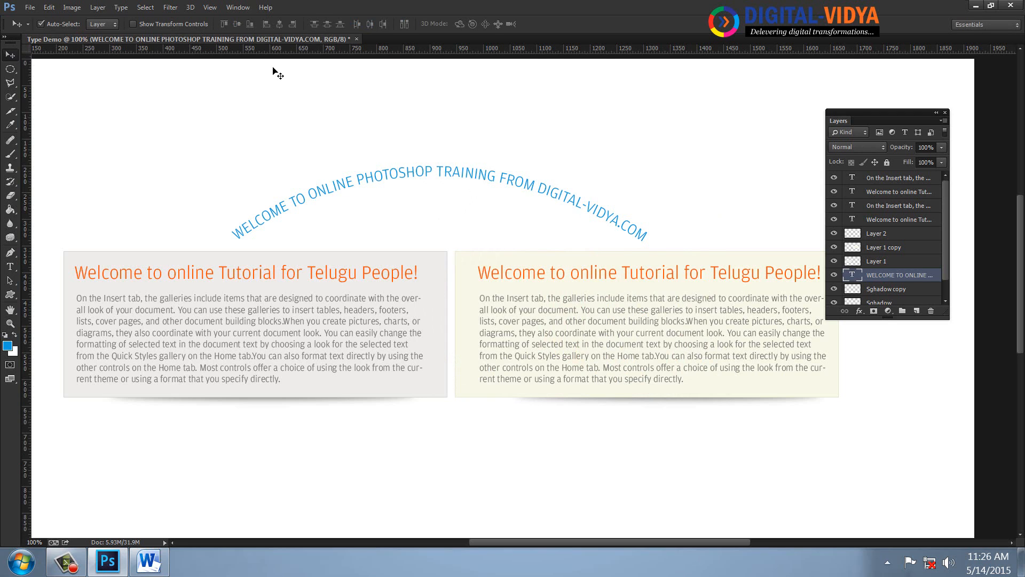
Step: Move the curved text slightly right and down above the two panels, and close the Layers panel
drag(549, 275, 561, 278)
drag(653, 237, 661, 242)
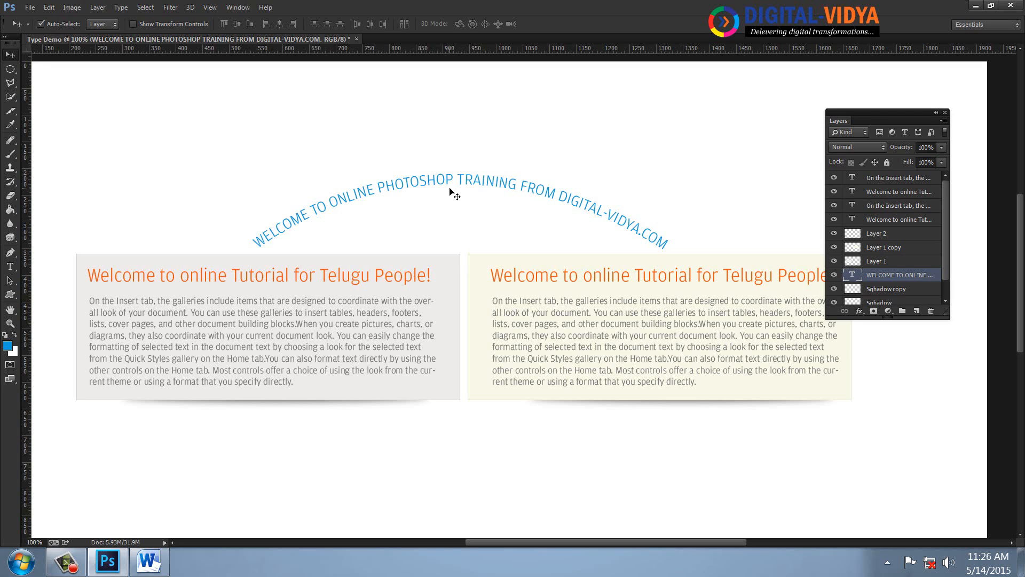
click(945, 113)
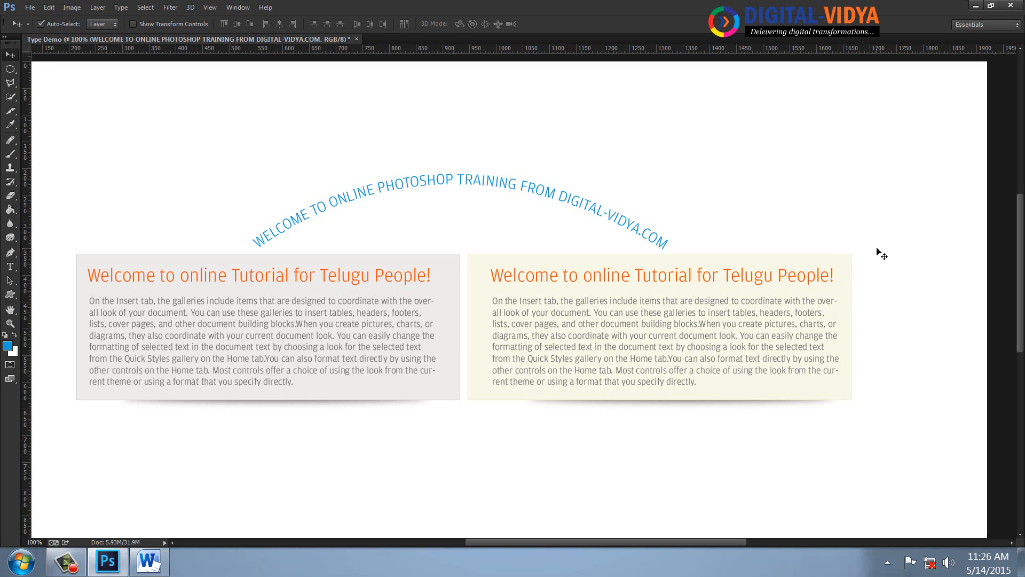